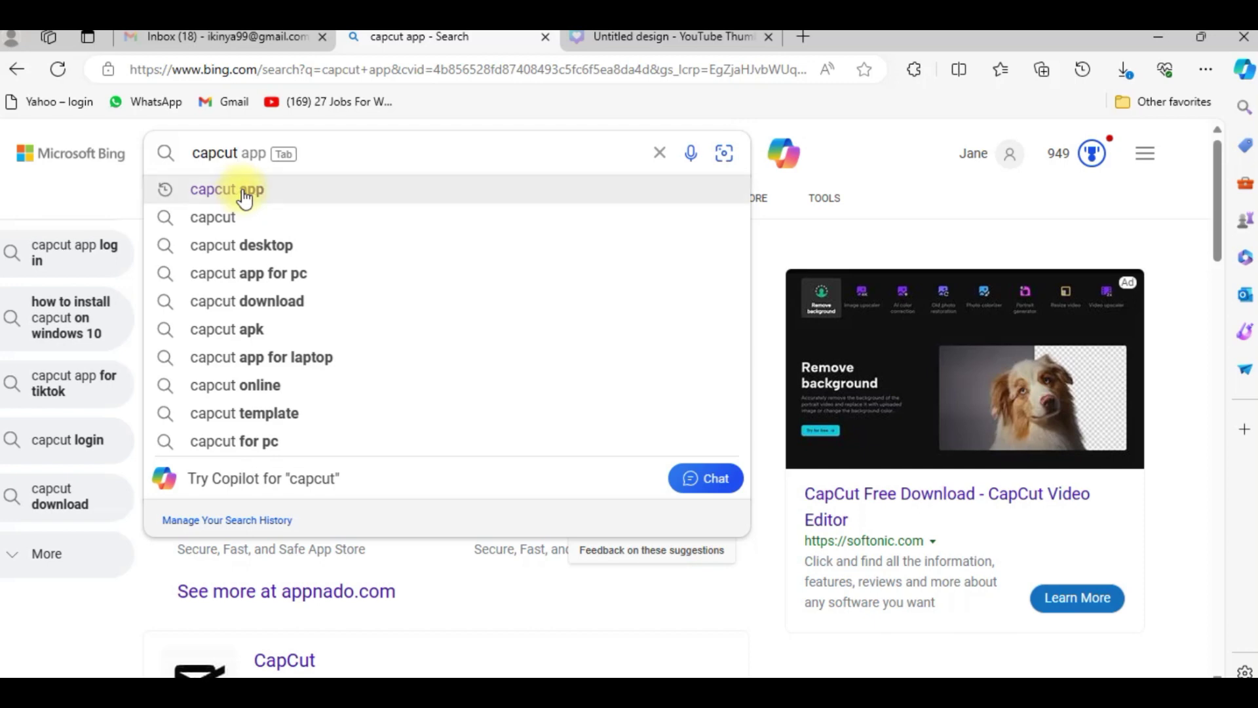
Search the web for "capcut download", look over the results, and close the search tab
left_click(248, 301)
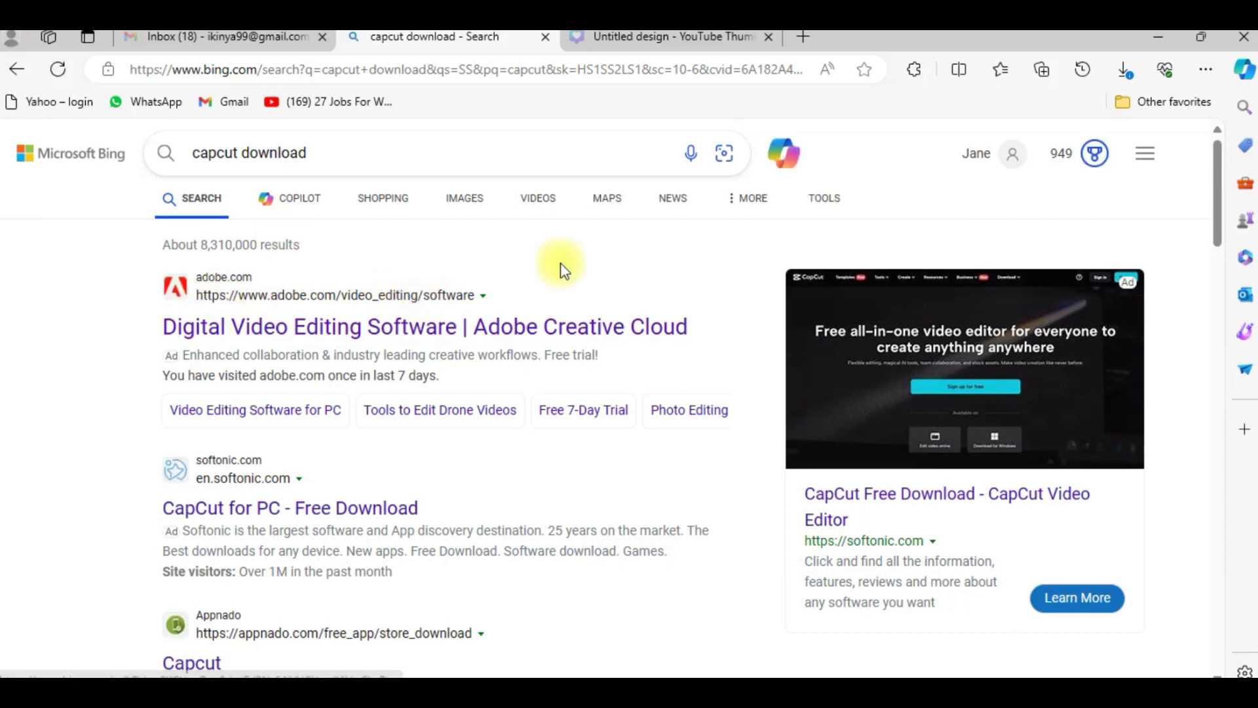
left_click_drag(1221, 205, 1236, 277)
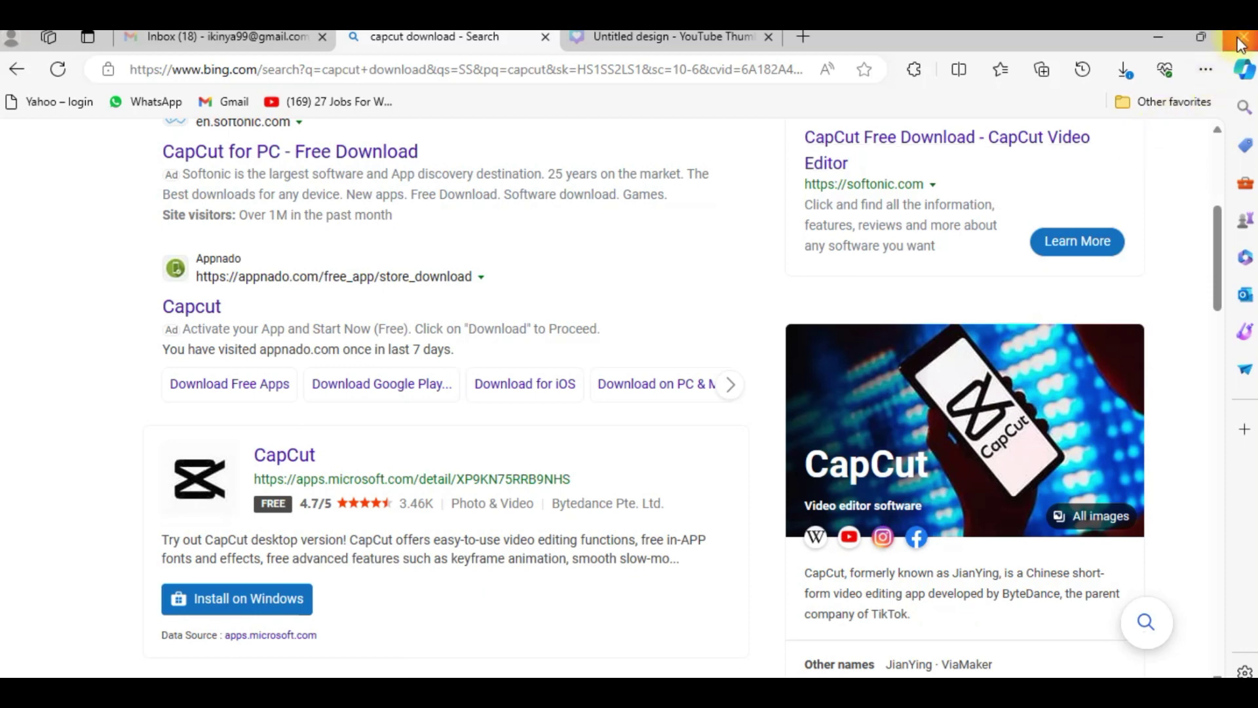
left_click(546, 37)
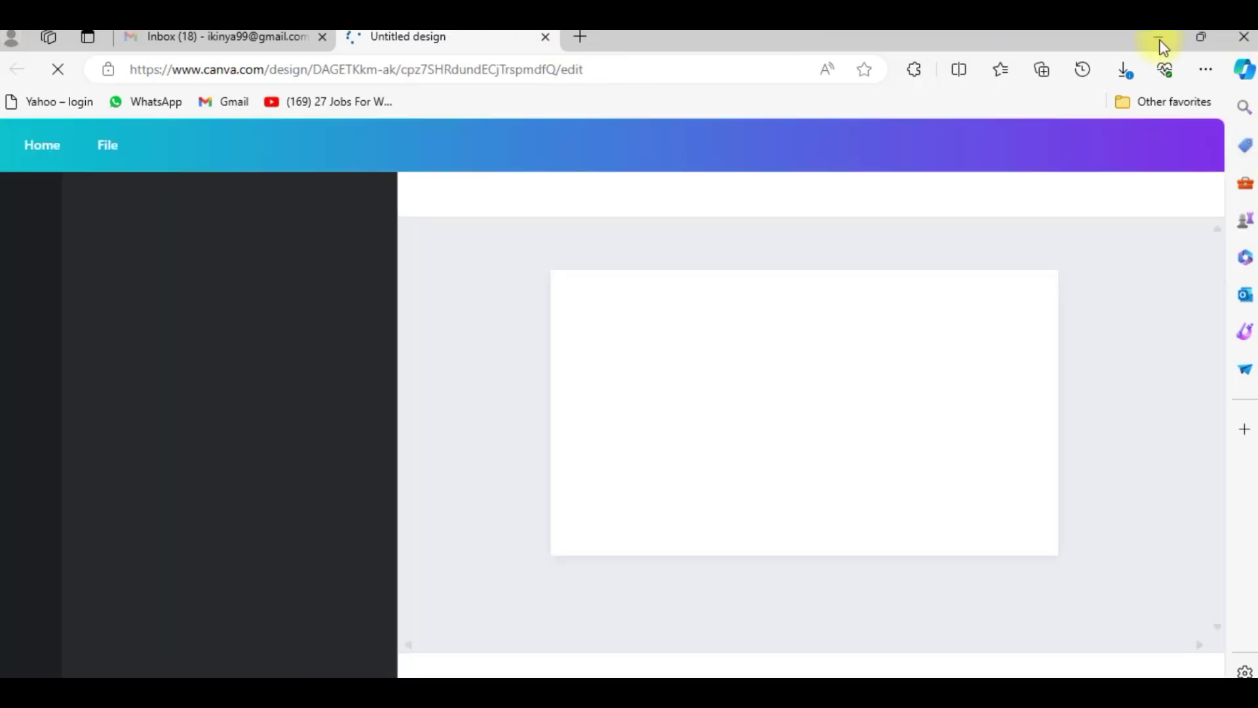
Minimize the browser, launch CapCut from the desktop, maximize its window, and create a new project
left_click(1155, 38)
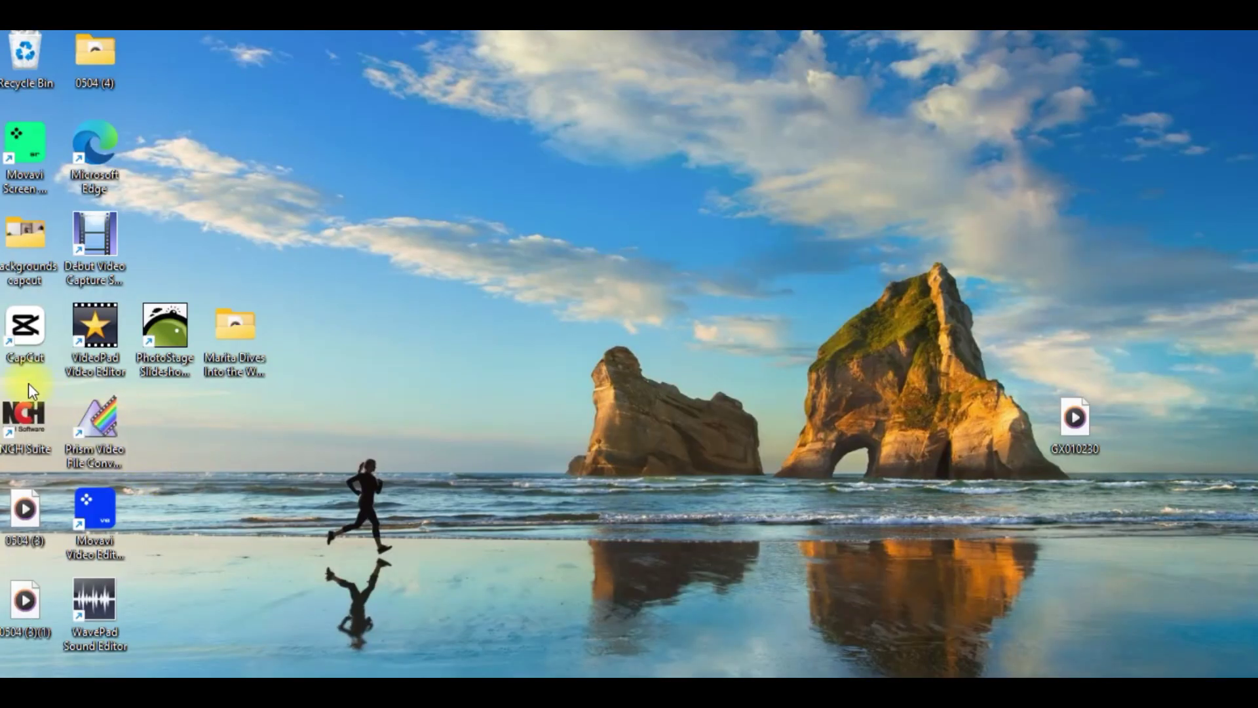
double_click(24, 335)
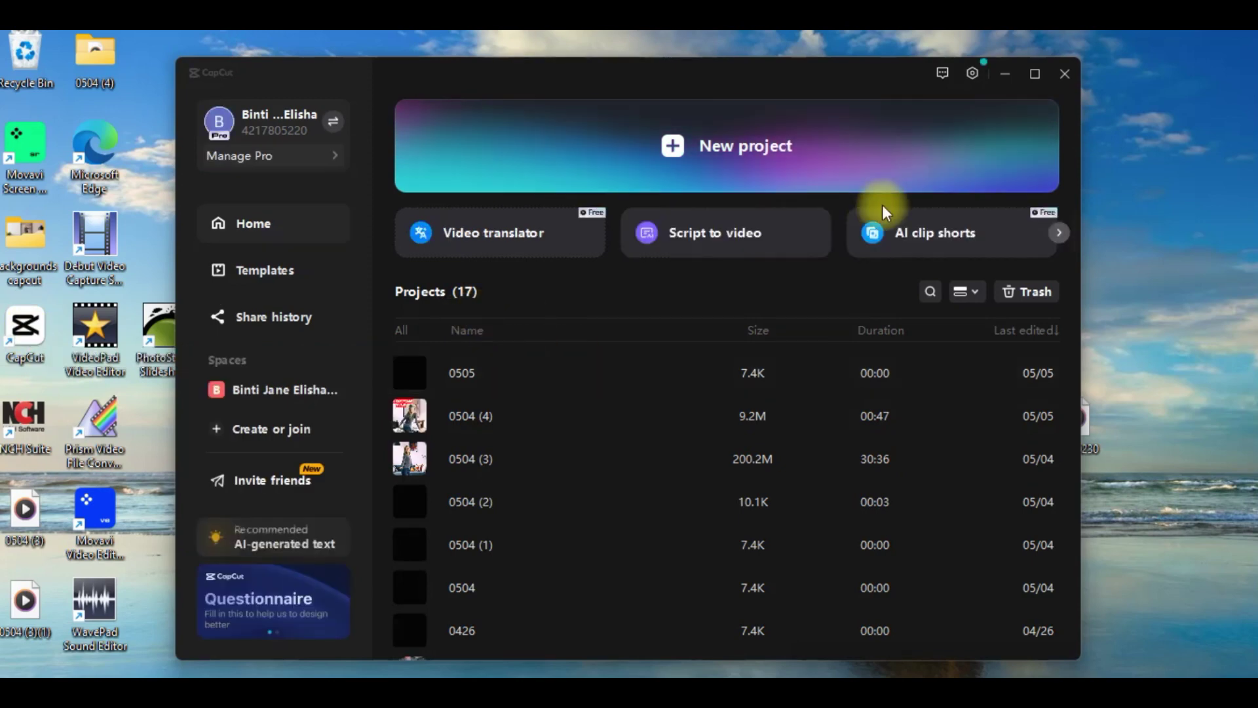
left_click(1035, 76)
left_click(493, 112)
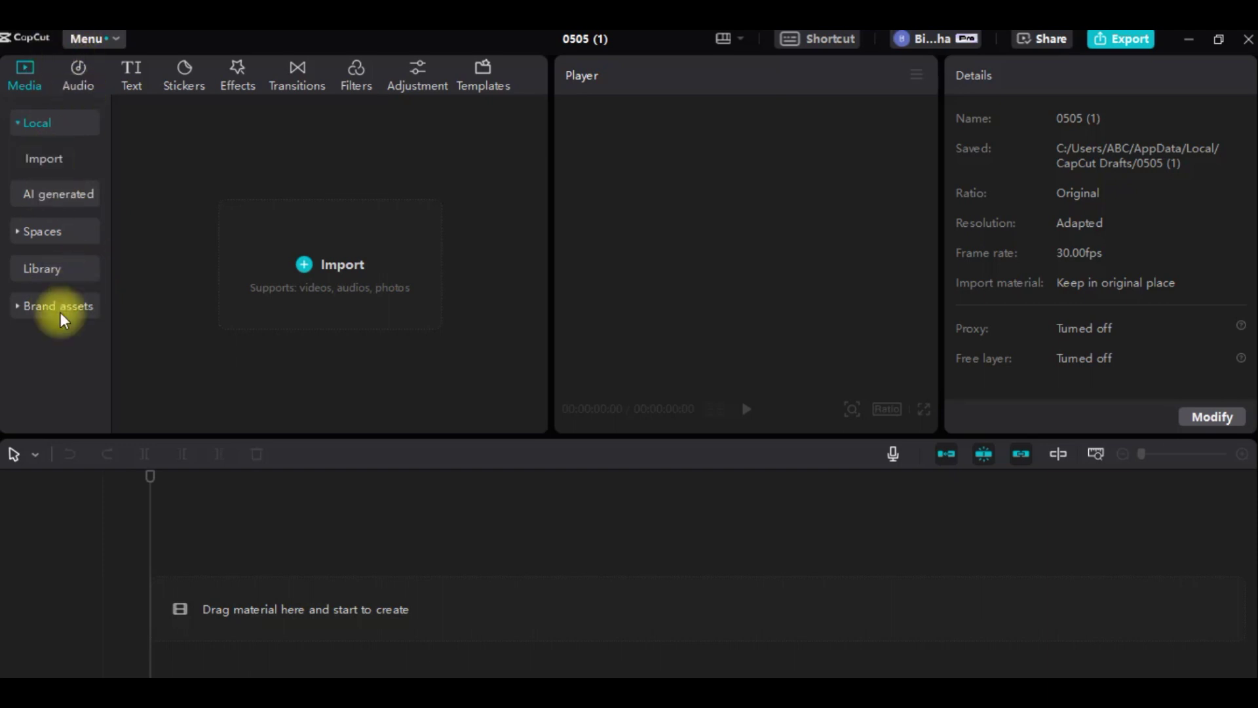
Open the AI image generator in the media section and clear the default Barcelona landscape prompt
left_click(64, 195)
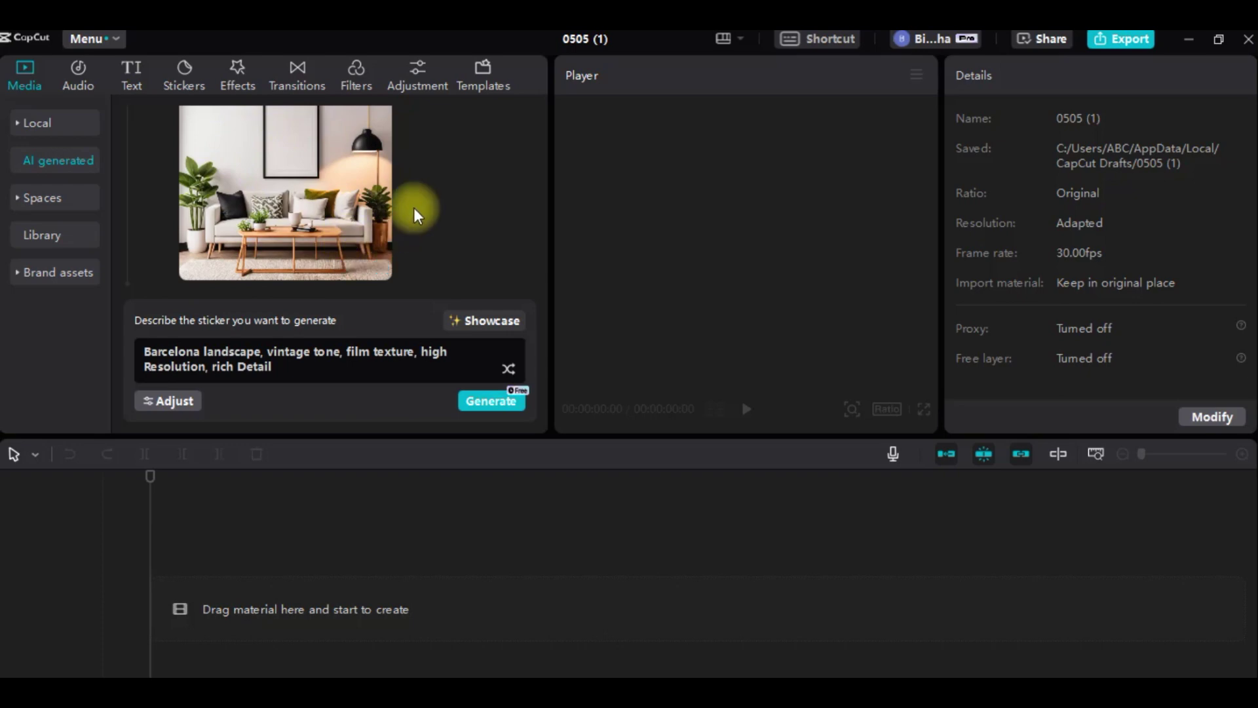
left_click(364, 379)
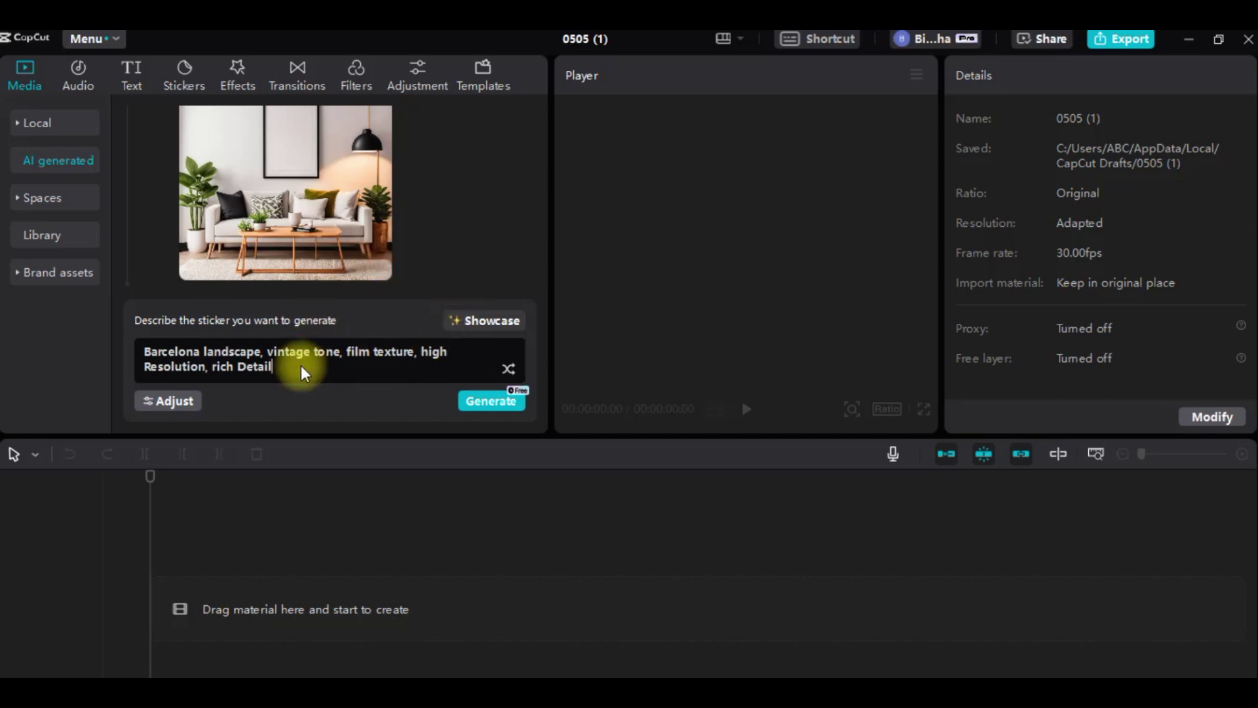
key("BackSpace")
key("BackSpace")
key("BackSpace")
key("BackSpace")
key("BackSpace")
key("BackSpace")
key("BackSpace")
key("BackSpace")
key("BackSpace")
key("BackSpace")
key("BackSpace")
key("BackSpace")
key("BackSpace")
key("BackSpace")
key("BackSpace")
key("BackSpace")
key("BackSpace")
key("BackSpace")
key("BackSpace")
key("BackSpace")
key("BackSpace")
key("BackSpace")
key("BackSpace")
key("BackSpace")
key("BackSpace")
key("BackSpace")
key("BackSpace")
key("BackSpace")
key("BackSpace")
key("BackSpace")
key("BackSpace")
key("BackSpace")
key("BackSpace")
key("BackSpace")
key("BackSpace")
key("BackSpace")
key("BackSpace")
key("BackSpace")
key("BackSpace")
key("BackSpace")
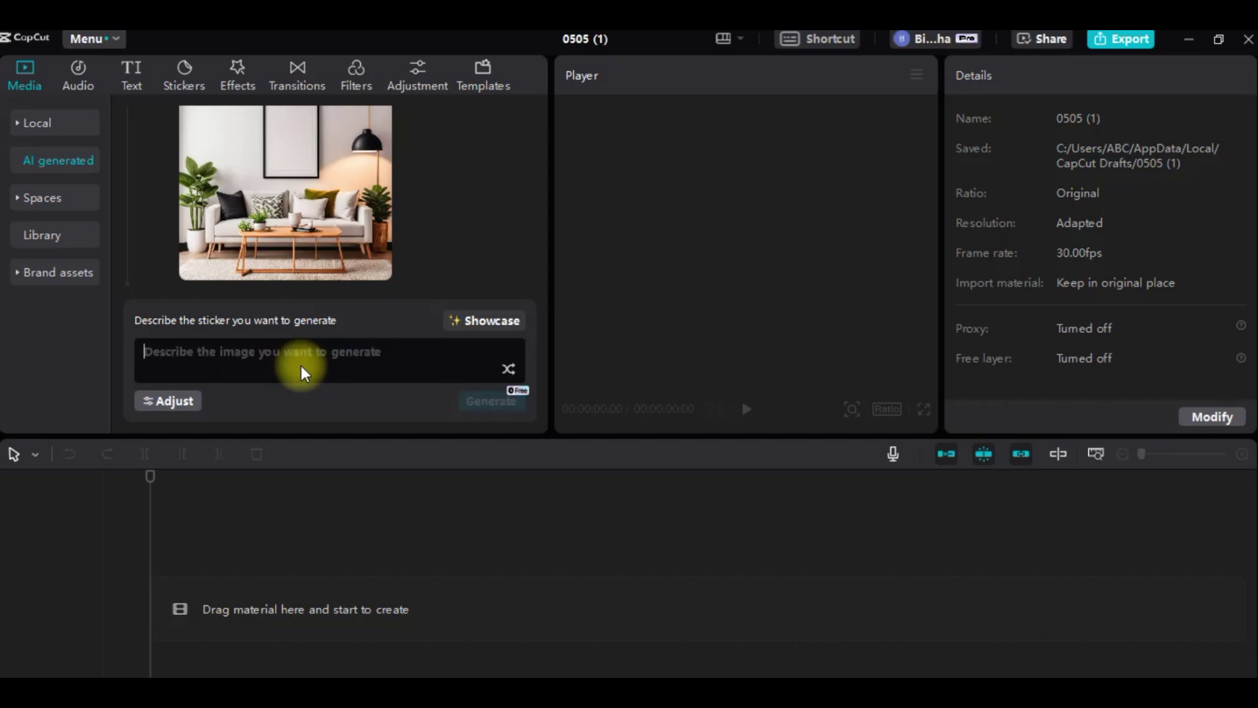
Generate AI images from the prompt "create a white background with a picture frame and comfortable sofa a table, a lamp and a plant"
type("create")
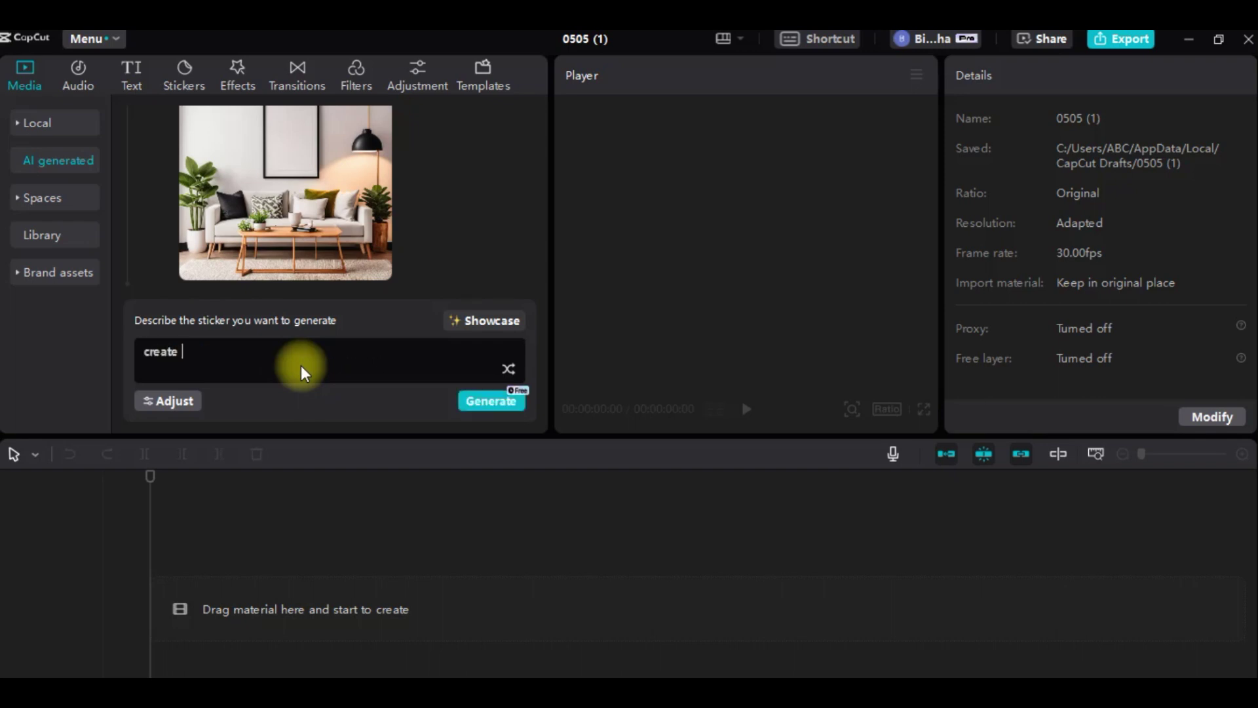
type(" a background")
key("BackSpace")
key("BackSpace")
key("BackSpace")
key("BackSpace")
key("BackSpace")
key("BackSpace")
key("BackSpace")
key("BackSpace")
key("BackSpace")
key("BackSpace")
type("white backgroun")
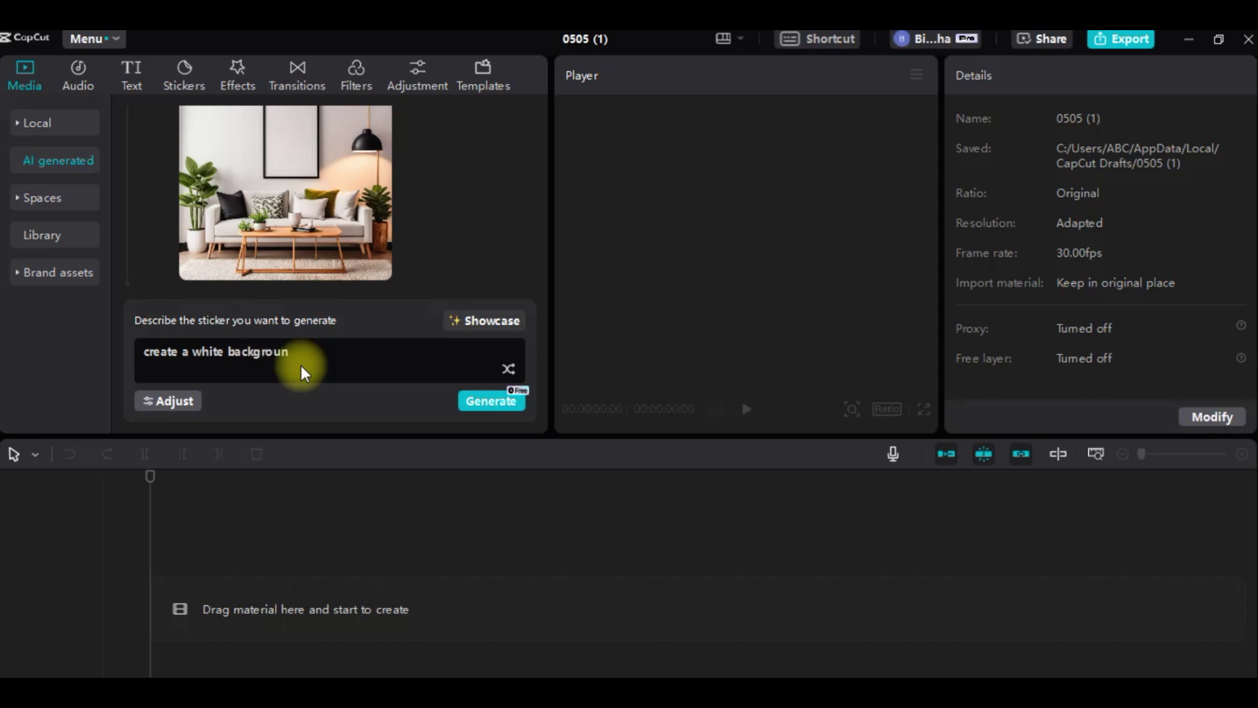
type("d with a ")
type("picutr")
key("BackSpace")
key("BackSpace")
key("BackSpace")
type("ture frame")
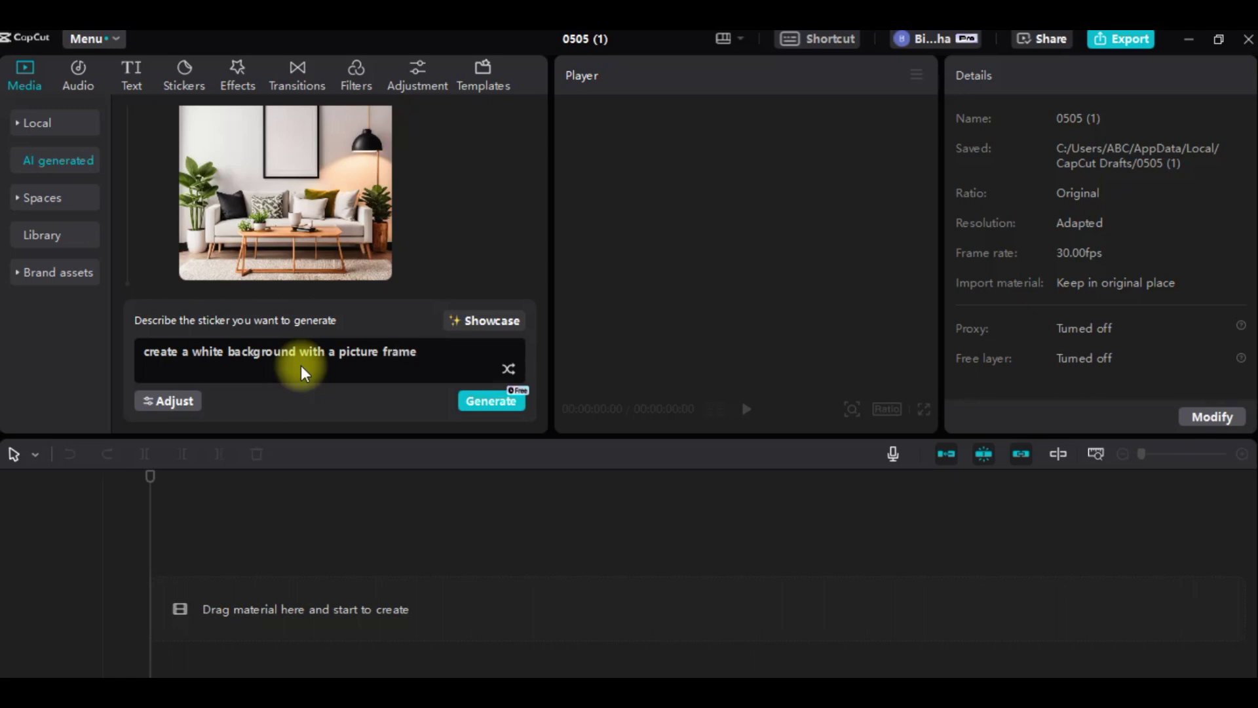
type(" and comfortable sofa")
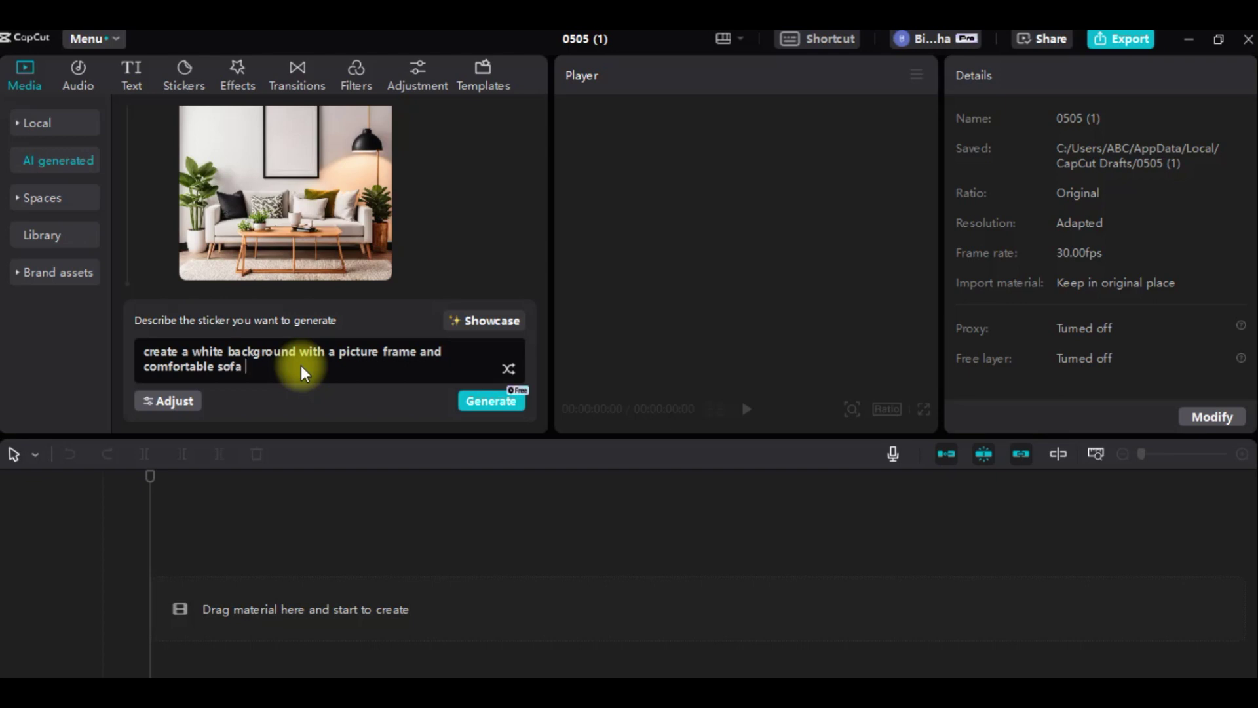
type("a table, a lamp and a")
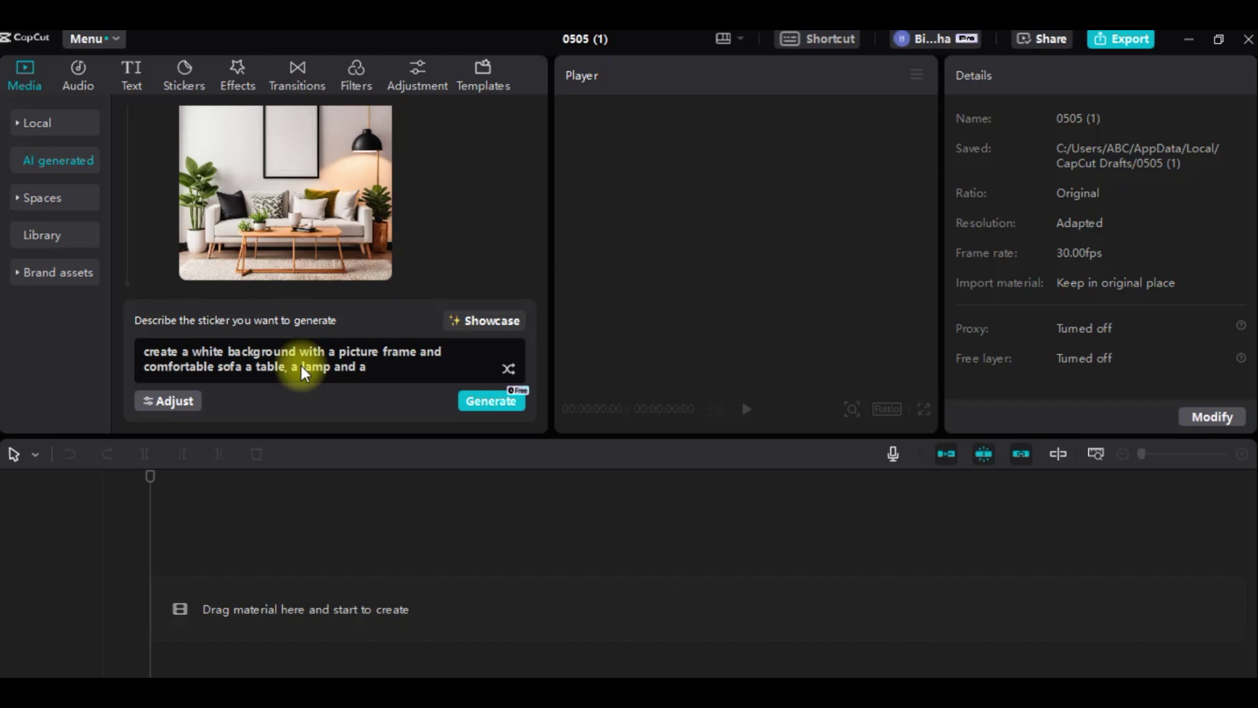
type("p")
key("BackSpace")
type("plant")
left_click(485, 401)
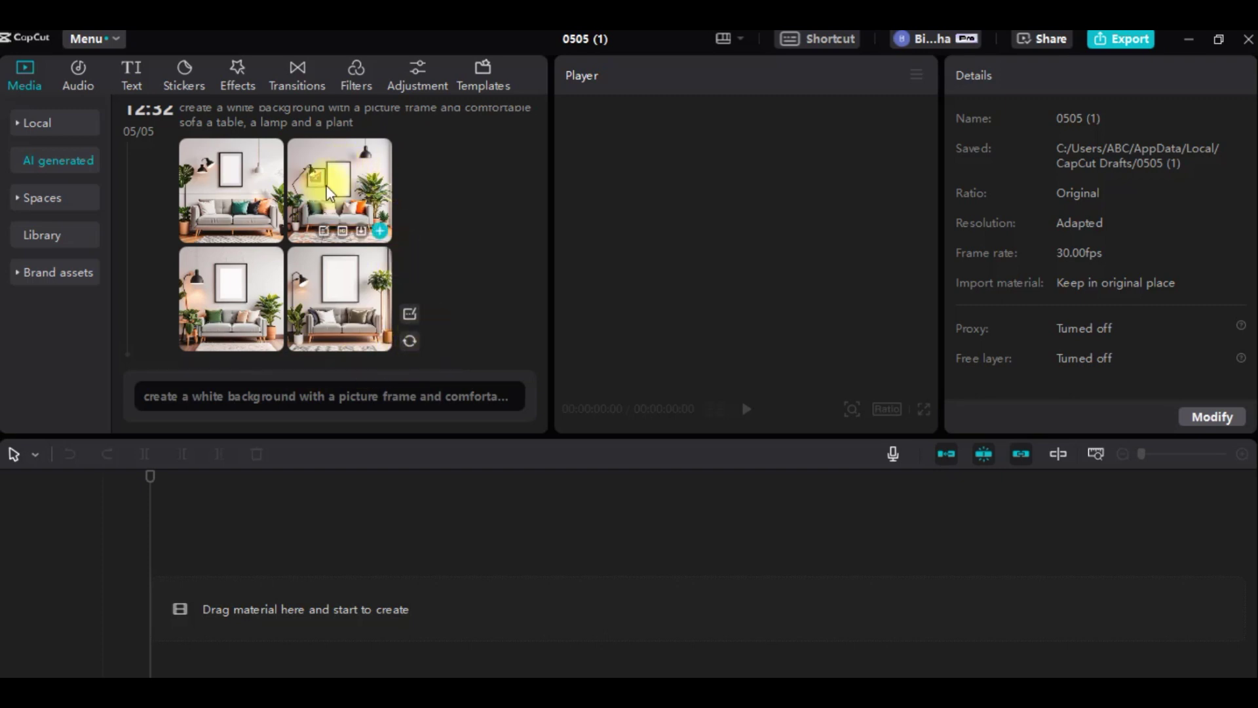
Produce a single larger version of the second generated living-room image and save it to the desktop folder "backgrounds capcut"
mouse_move(360, 211)
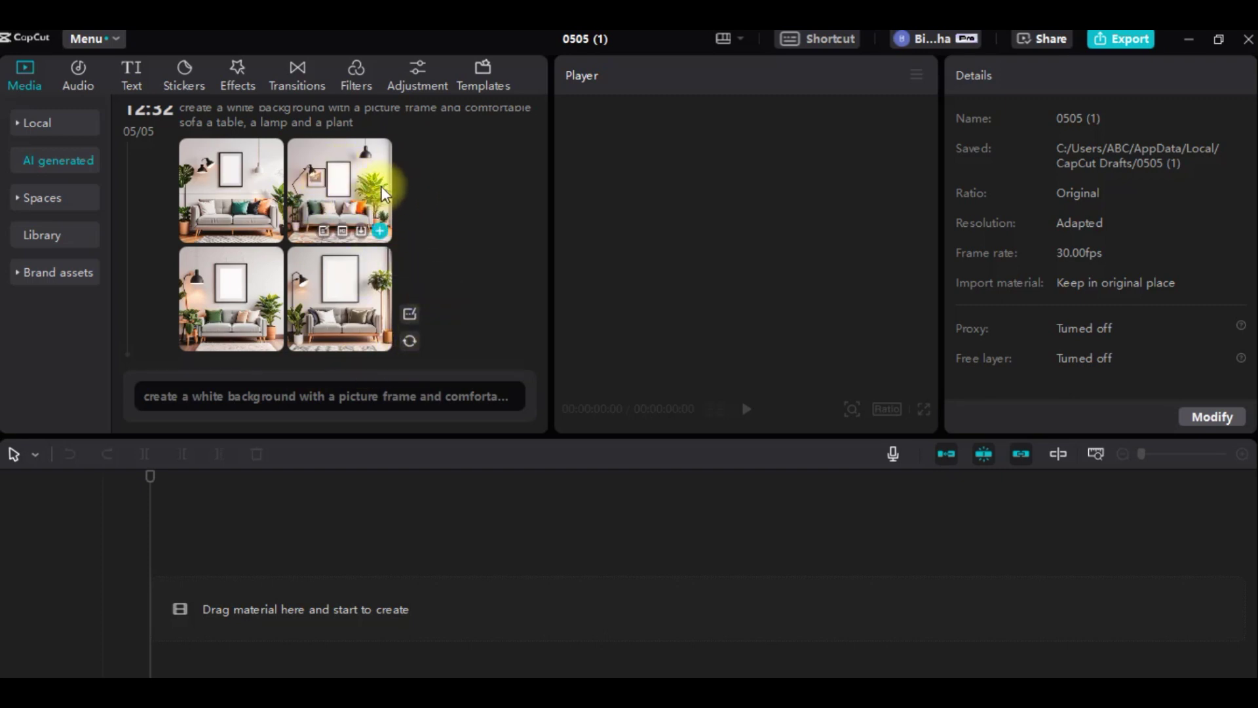
left_click(342, 232)
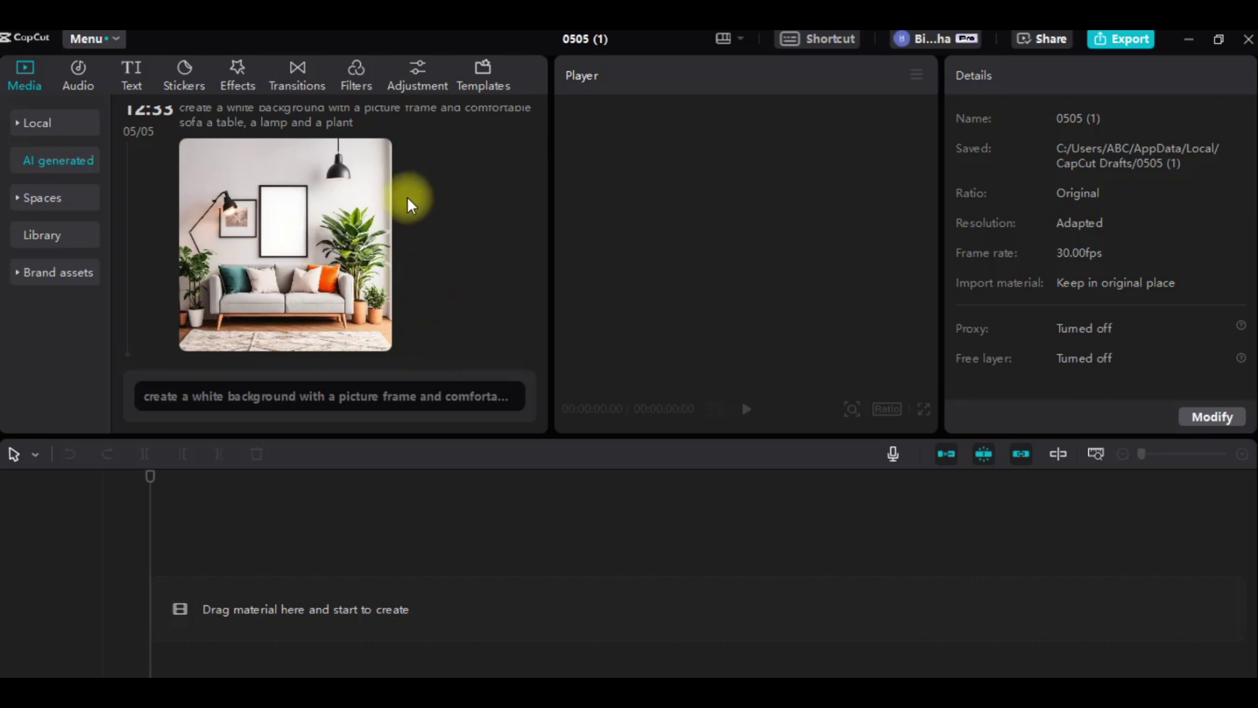
mouse_move(341, 297)
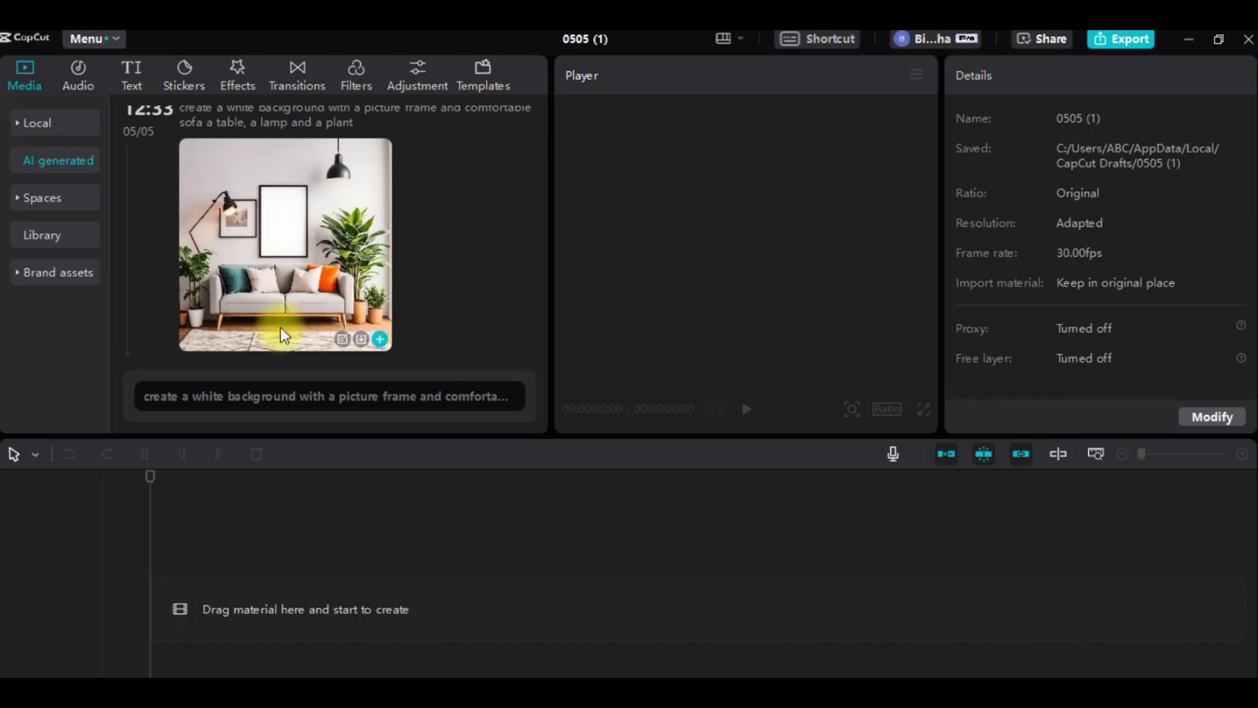
left_click(363, 339)
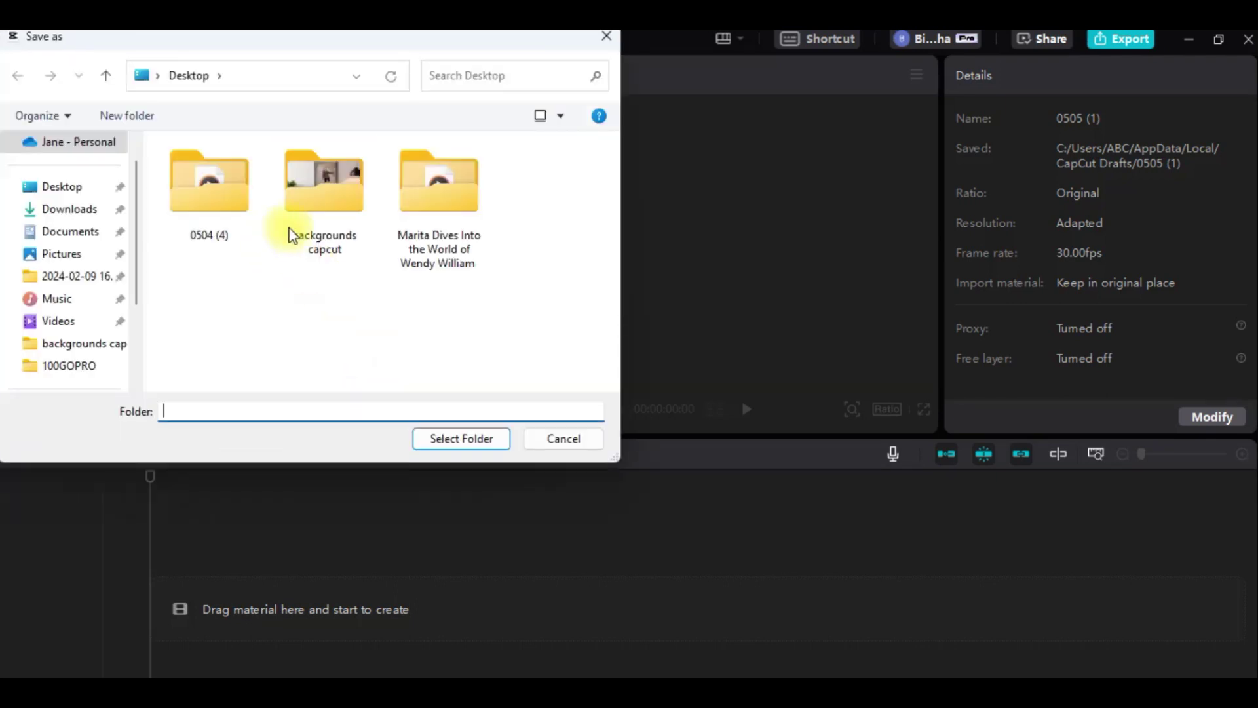
left_click(329, 190)
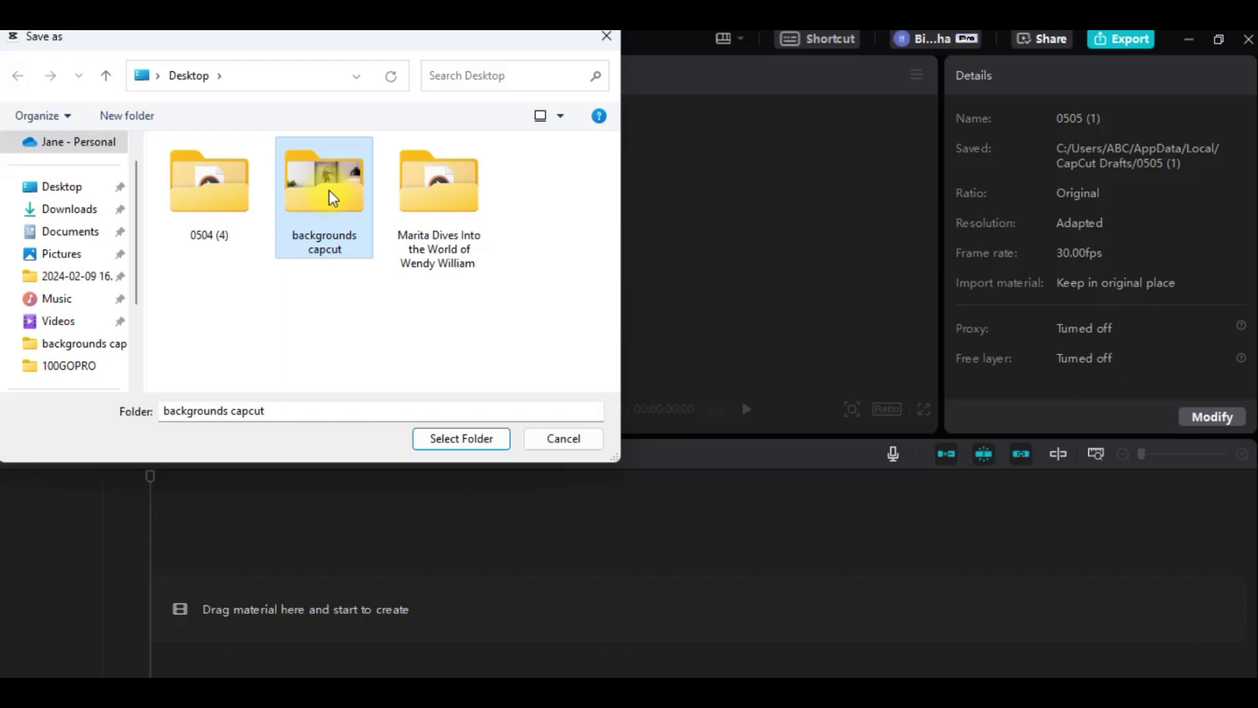
left_click(454, 440)
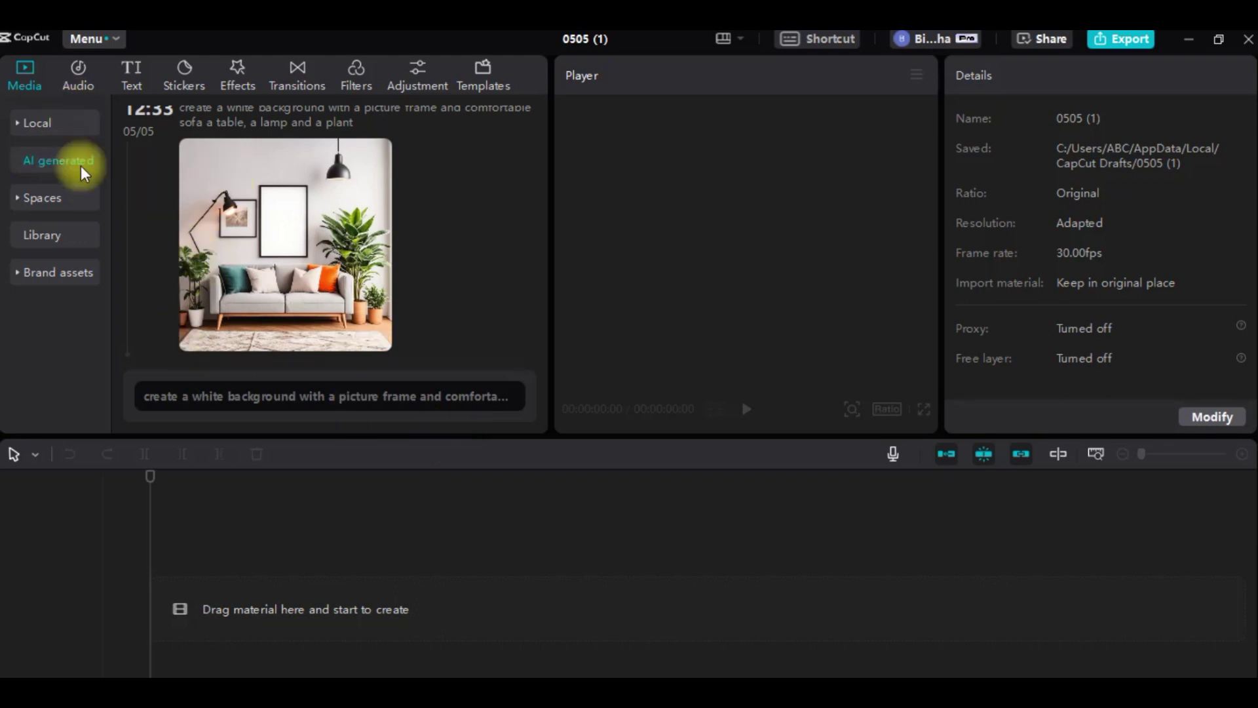
Browse the stock library's Trending and Green Screen categories and preview the green-screen clip of the woman in the orange jumpsuit
left_click(53, 238)
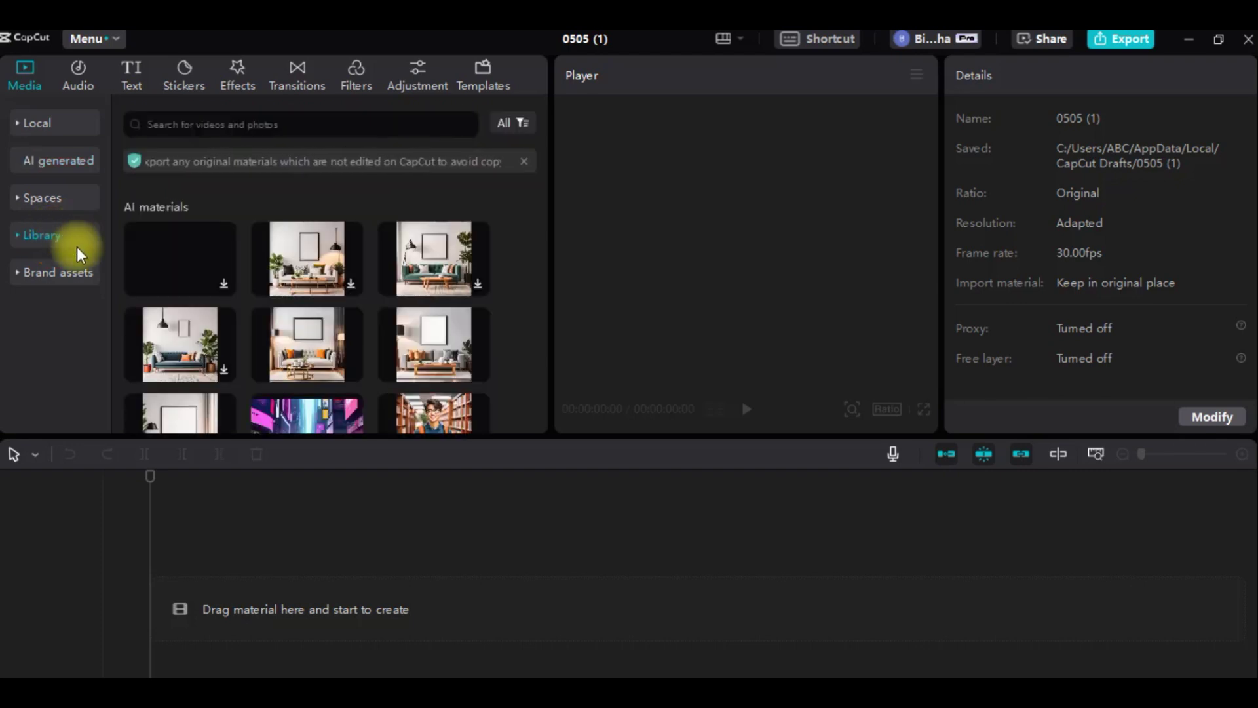
left_click(65, 234)
left_click(64, 234)
left_click(65, 234)
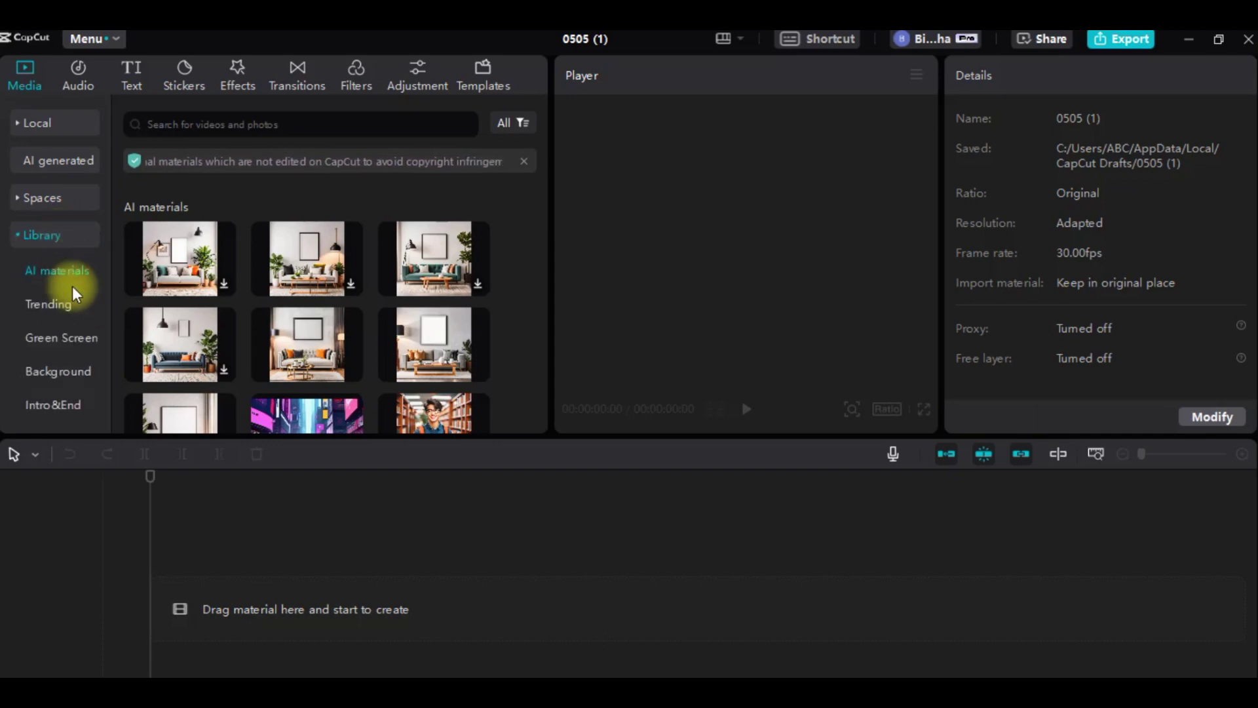
left_click(64, 306)
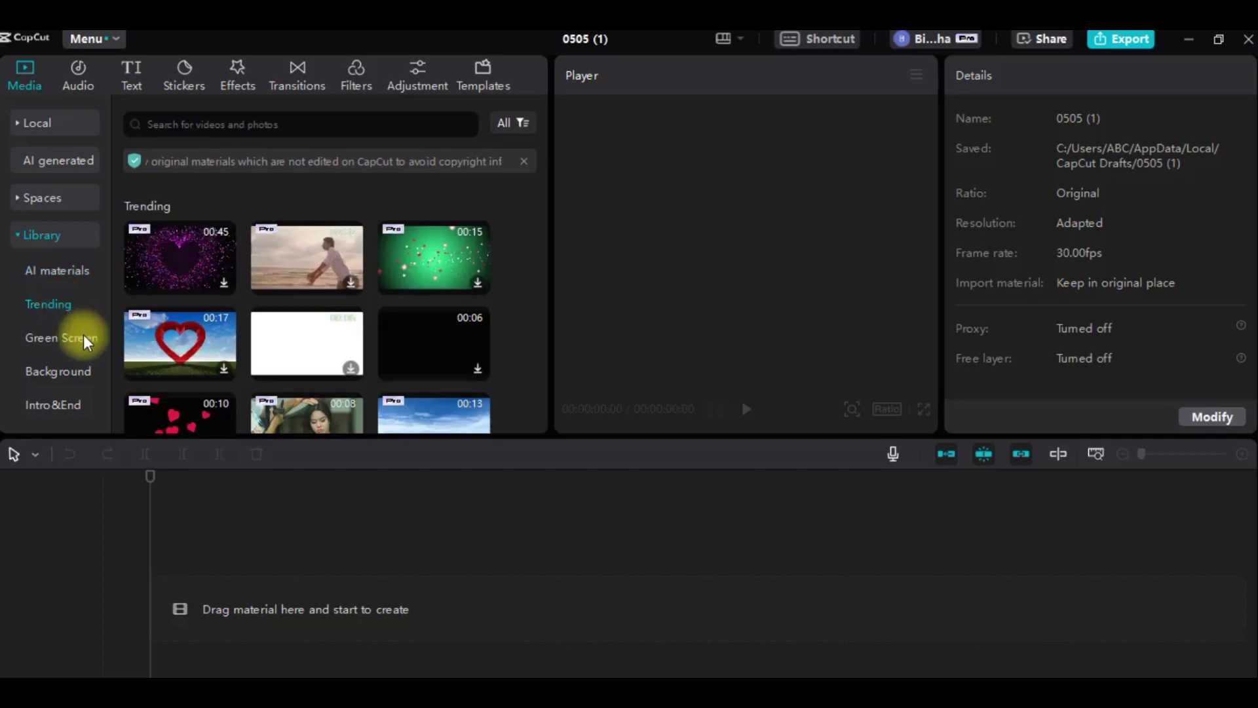
left_click(83, 335)
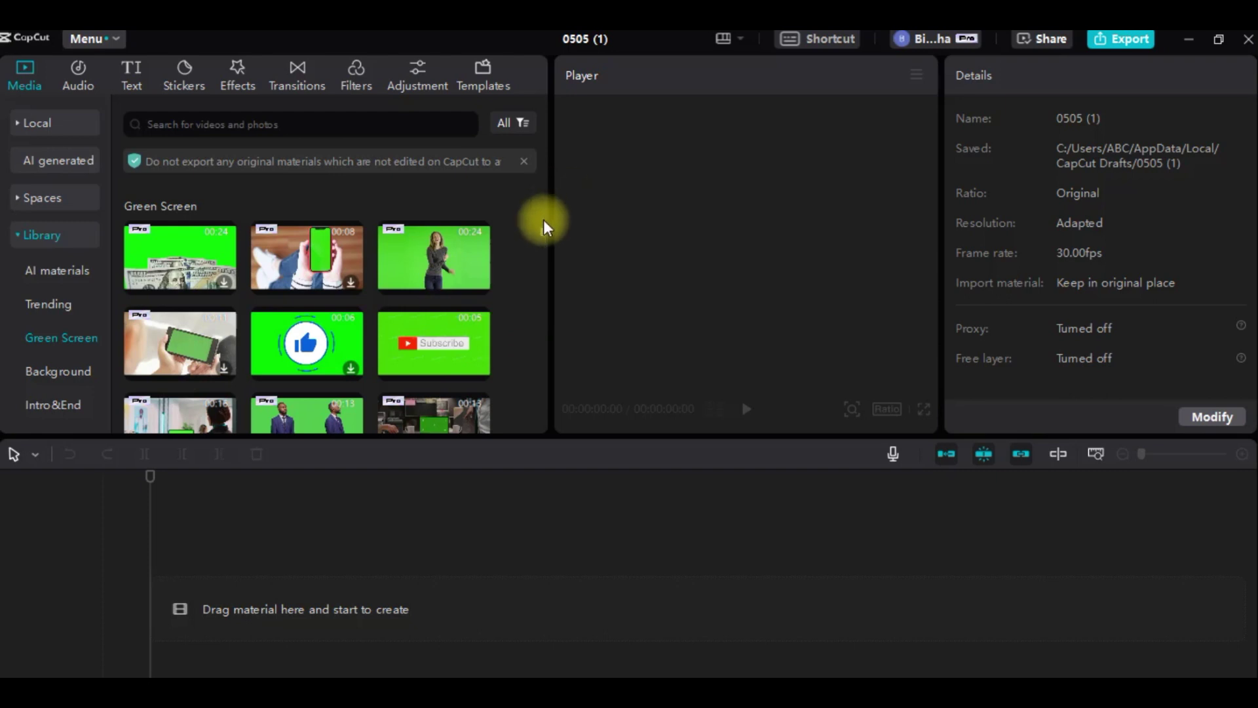
left_click_drag(541, 232, 541, 247)
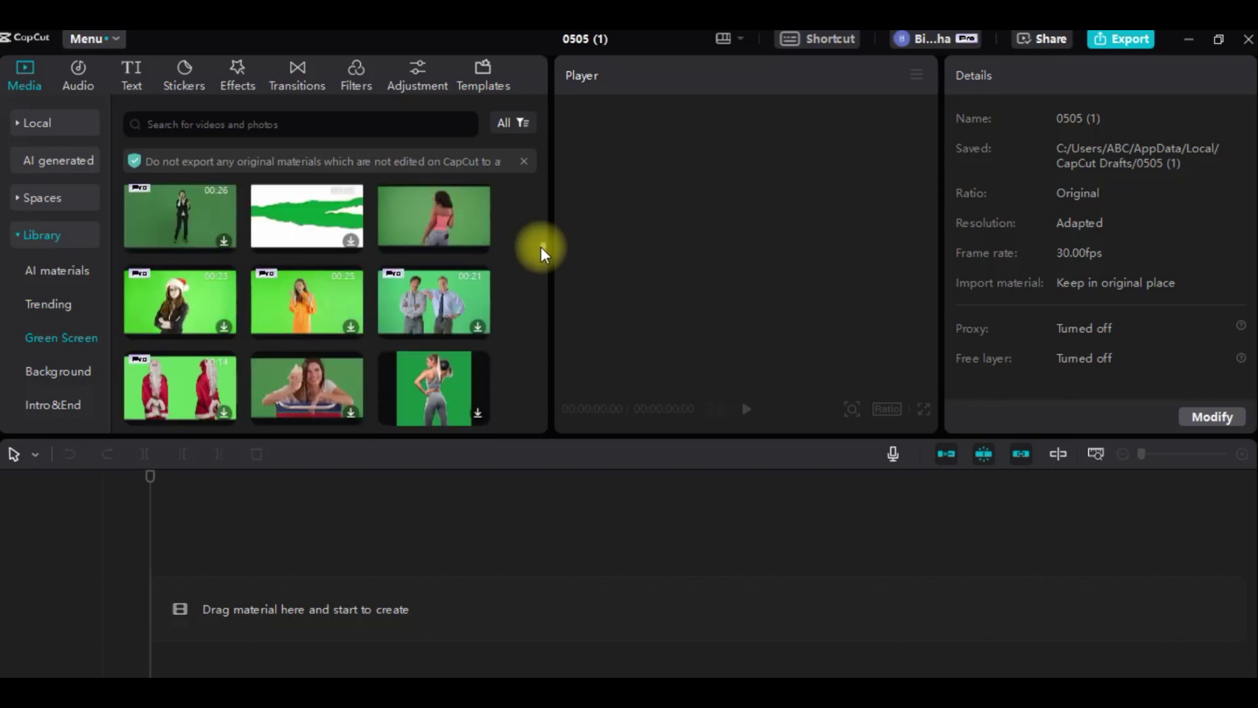
left_click(323, 288)
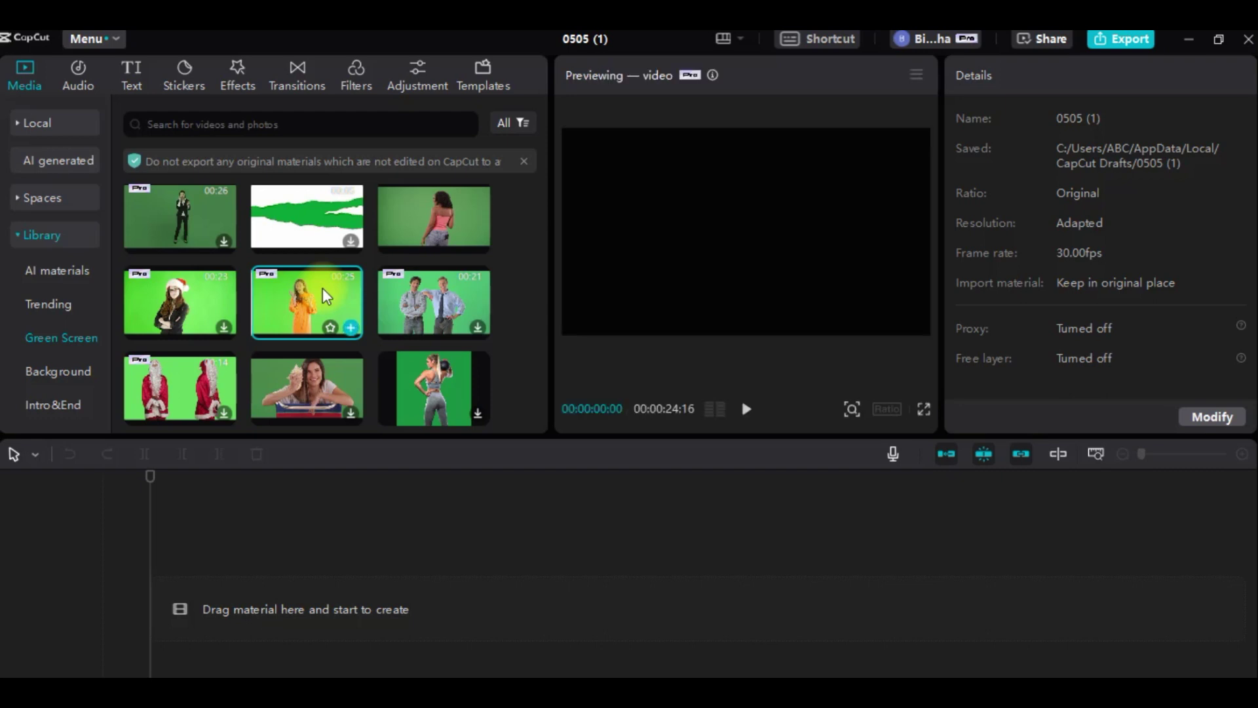
key("space")
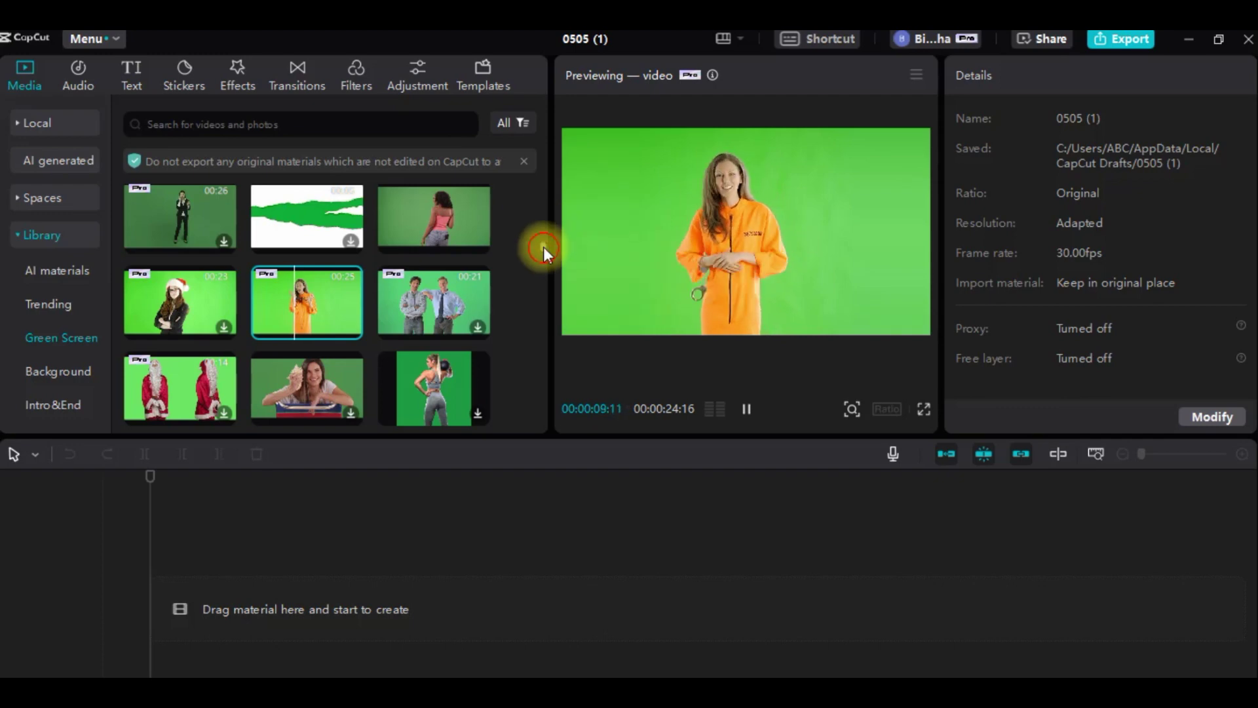
Preview the Green Screen library clip of the woman in the grey top and add it to the timeline
scroll(544, 246, "down", 5)
scroll(543, 235, "down", 3)
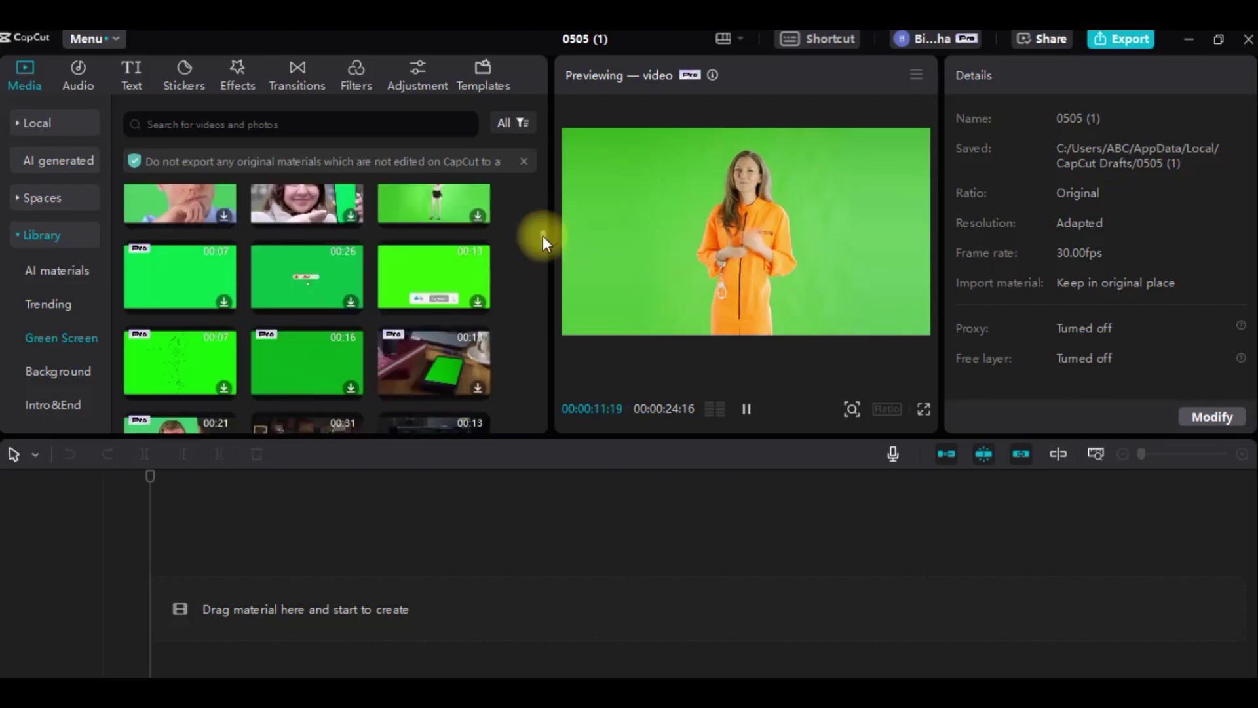
scroll(541, 234, "up", 3)
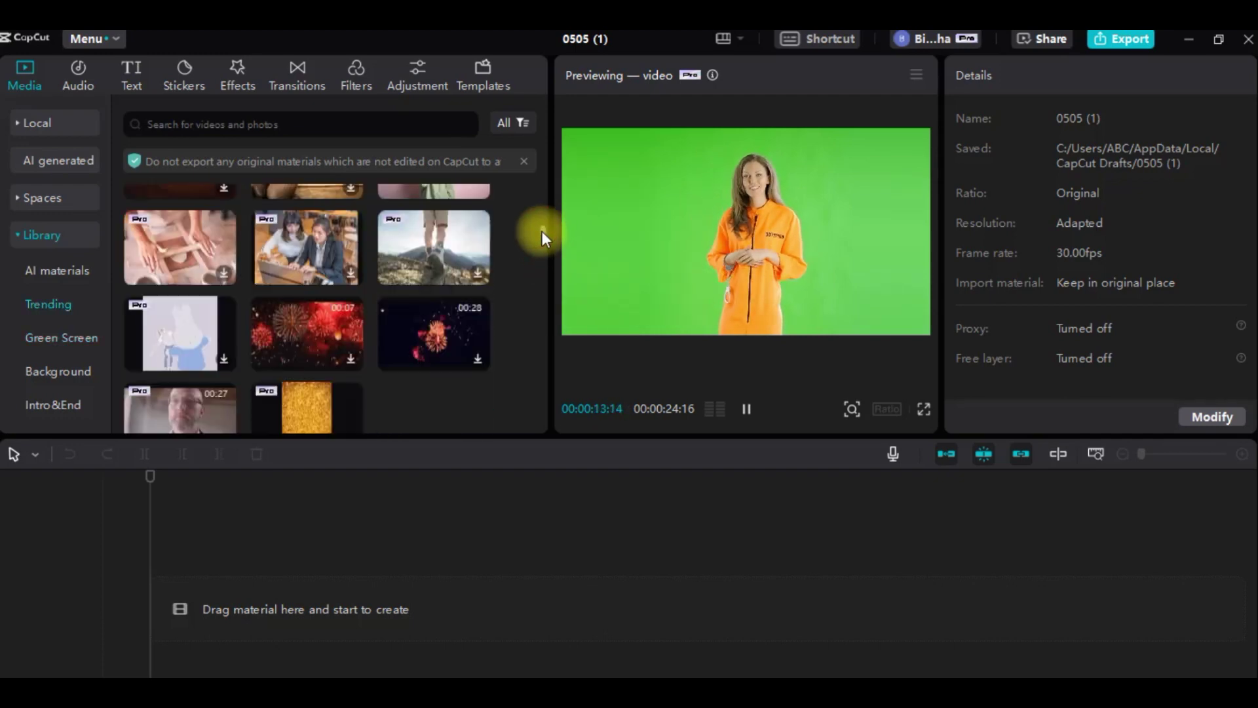
scroll(541, 226, "up", 5)
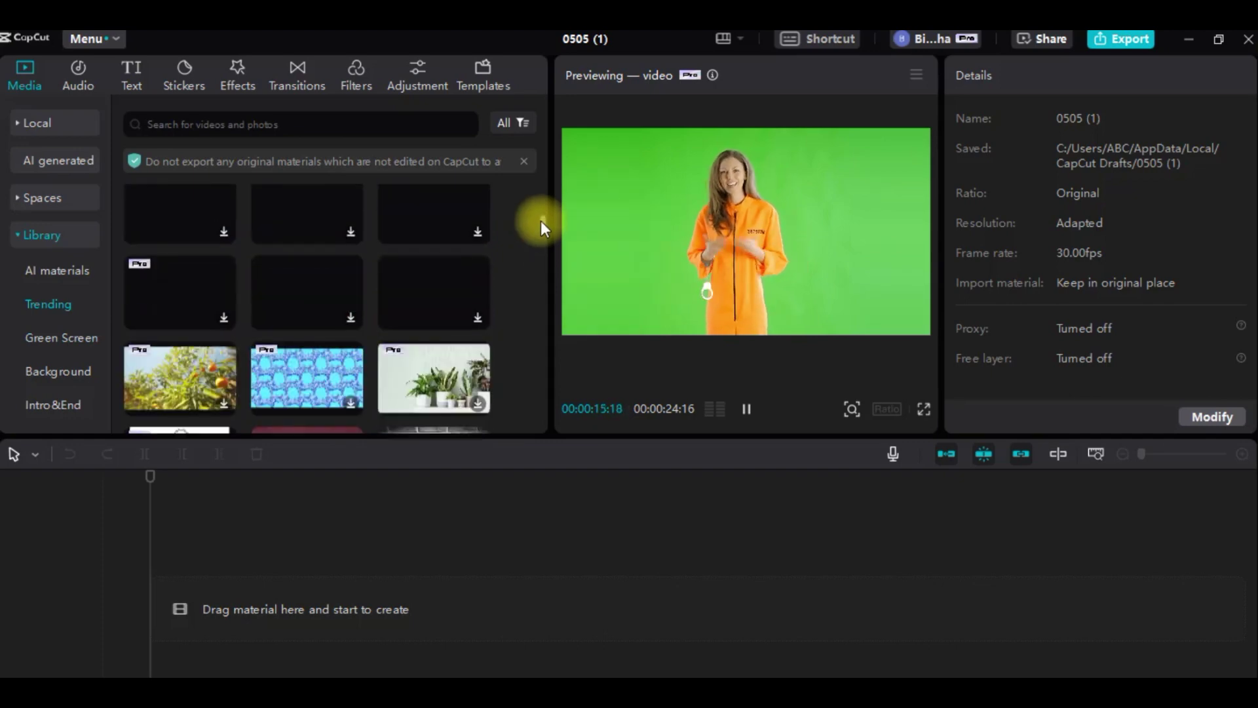
scroll(541, 220, "down", 3)
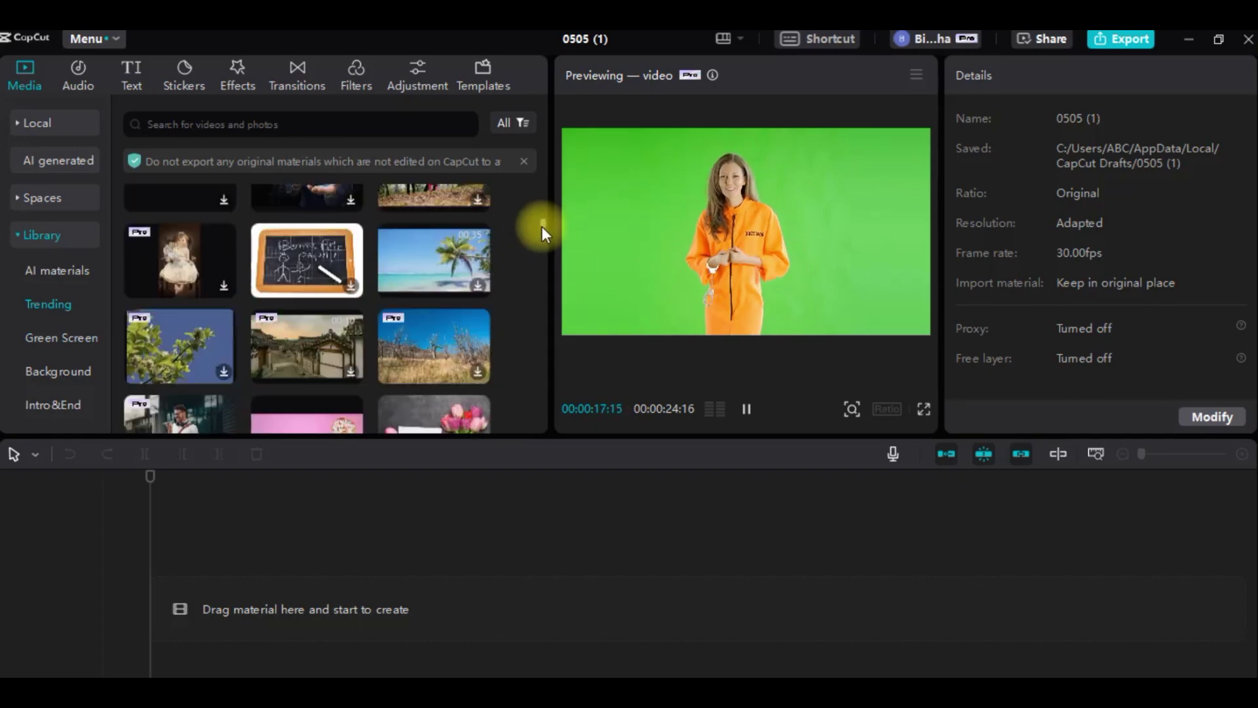
scroll(542, 229, "down", 5)
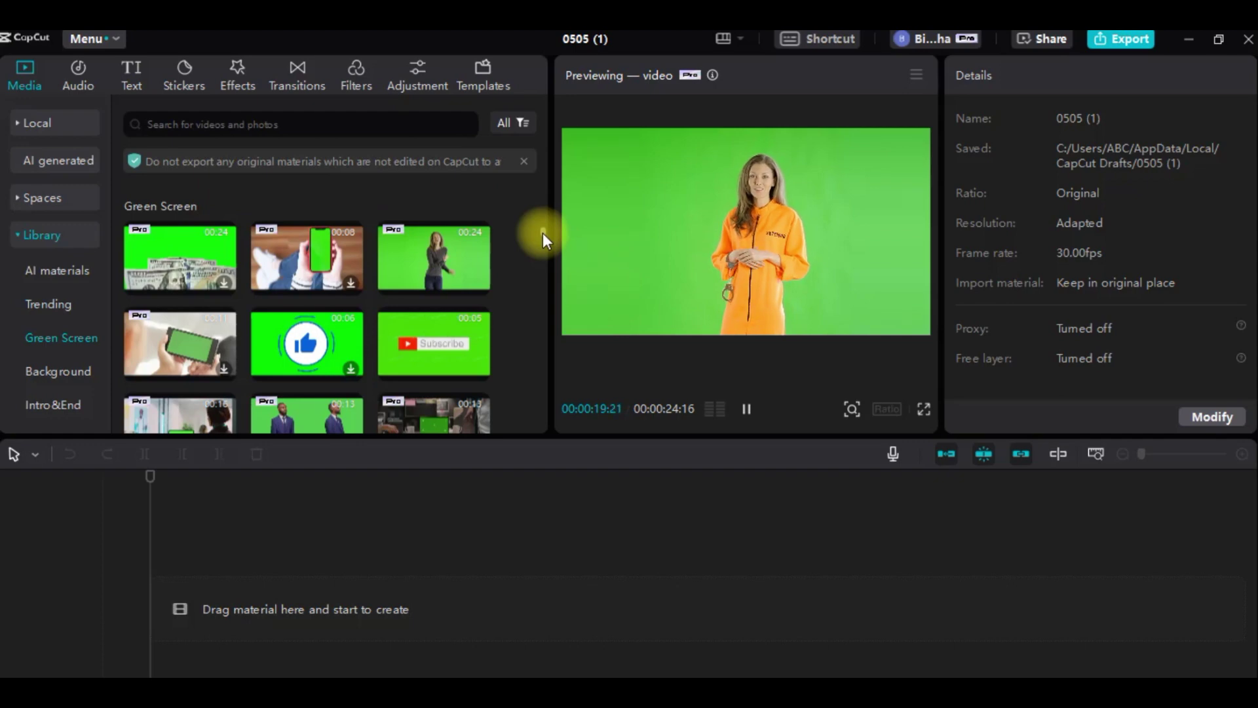
left_click(420, 252)
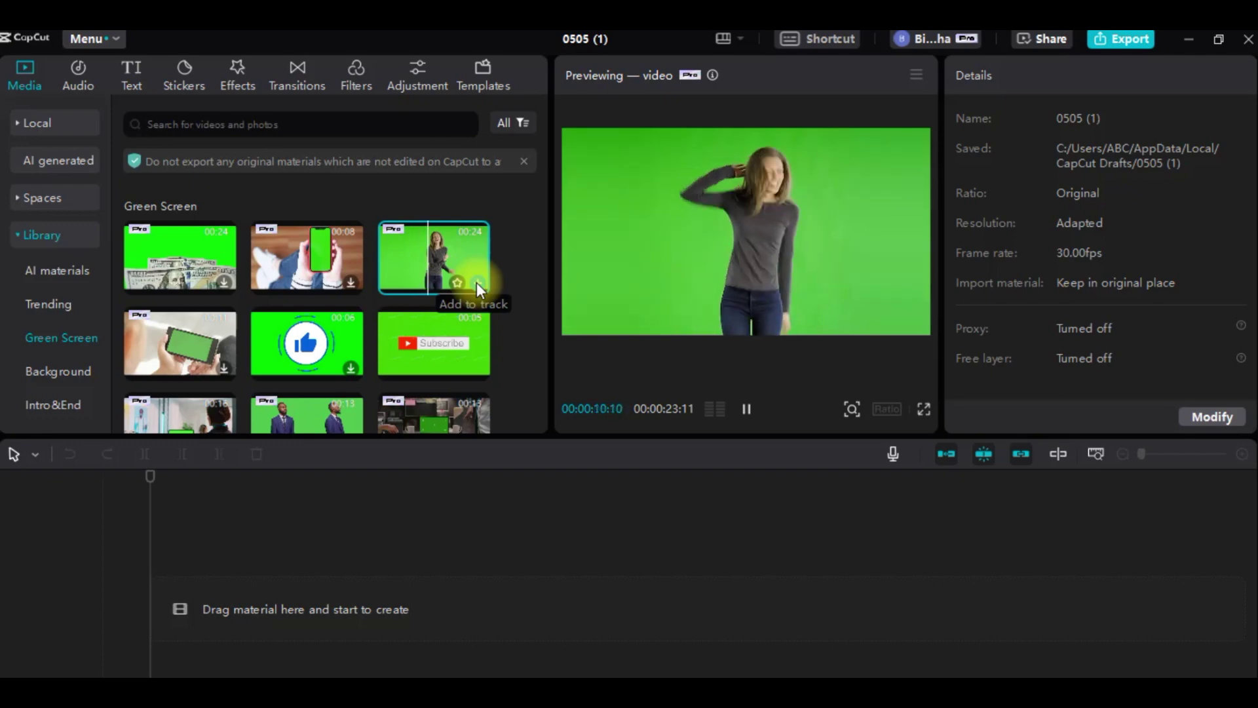
left_click(477, 282)
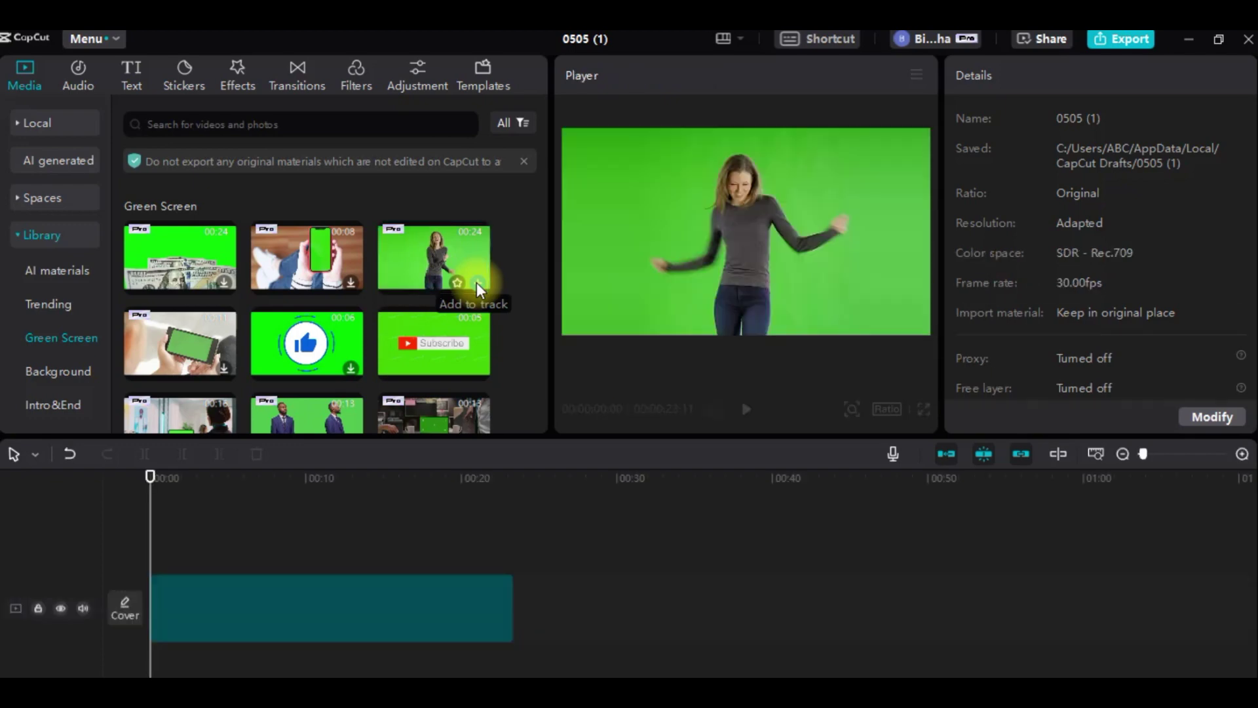
Play back part of the green-screen clip of the woman in the grey top on the timeline
left_click(217, 633)
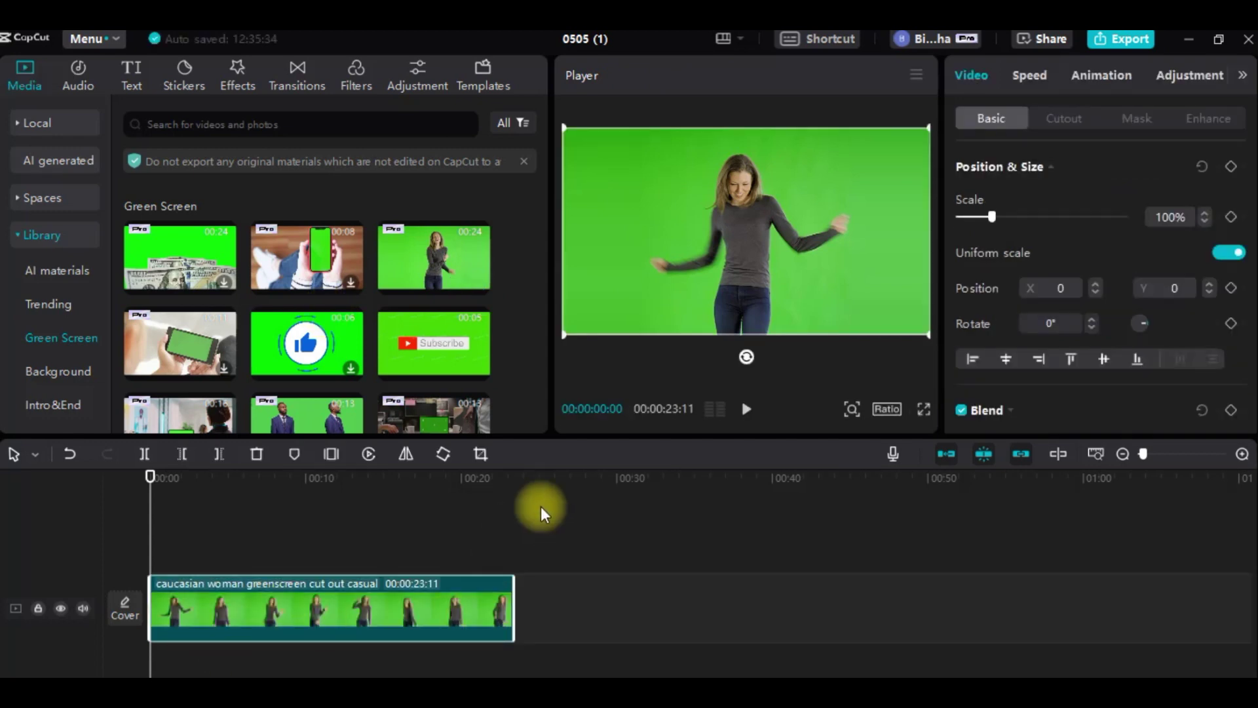
left_click(747, 410)
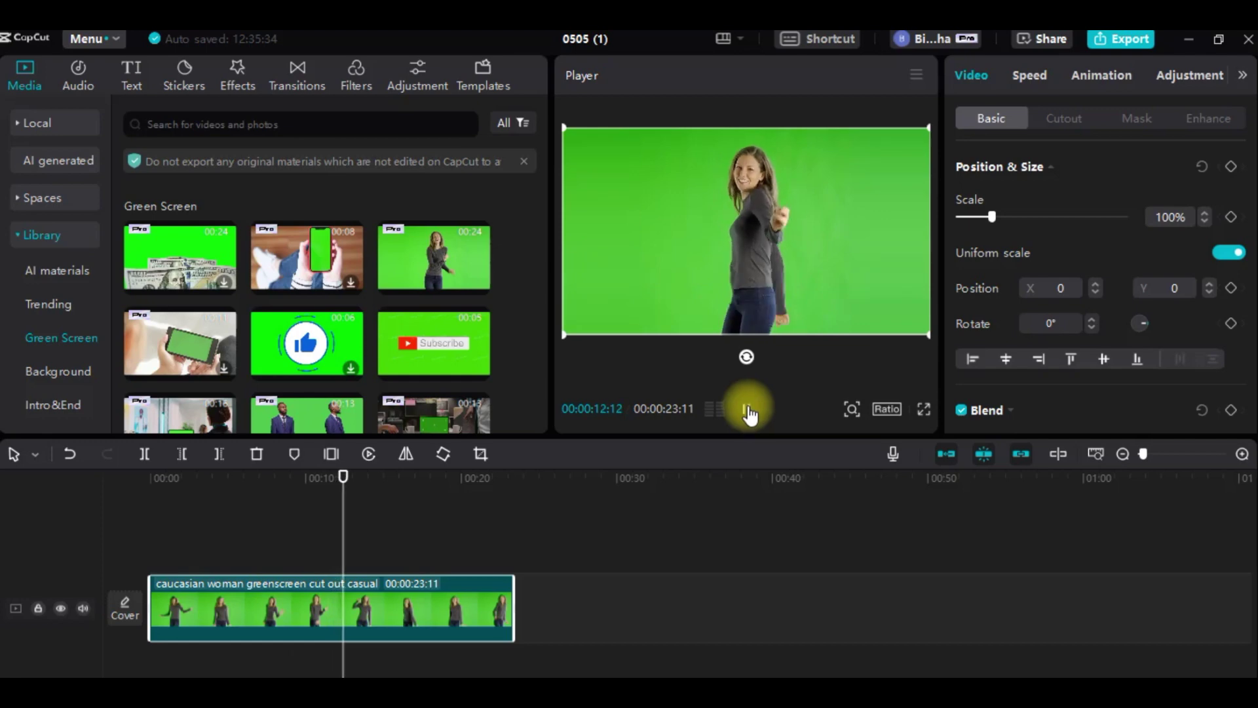
left_click(747, 410)
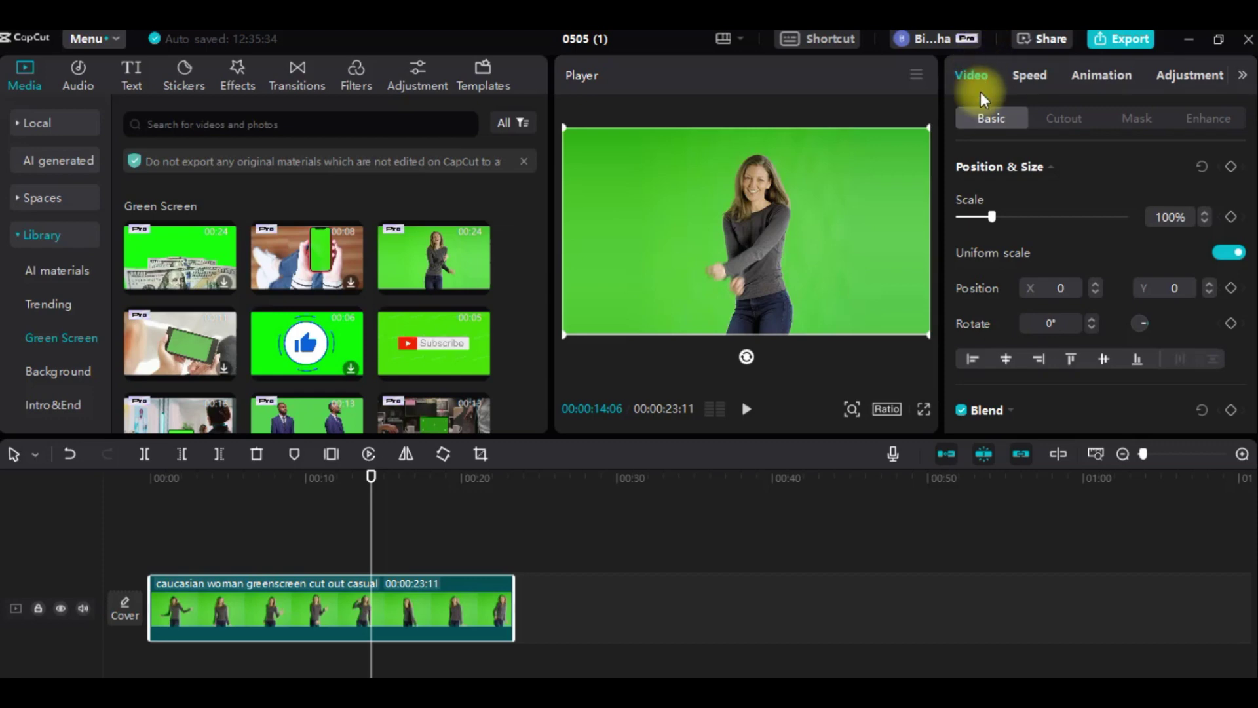
Apply a chroma key to the clip, sampling the green backdrop beside the woman and setting the strength to 33
left_click(1062, 120)
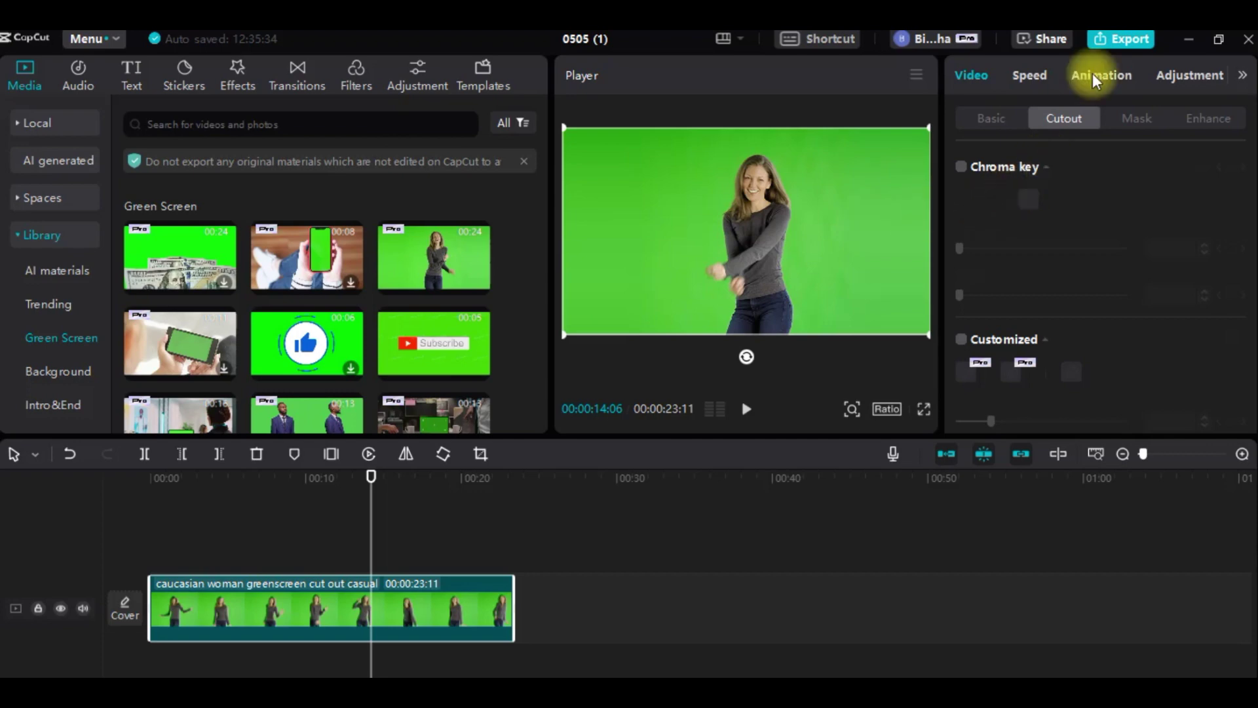
left_click(960, 168)
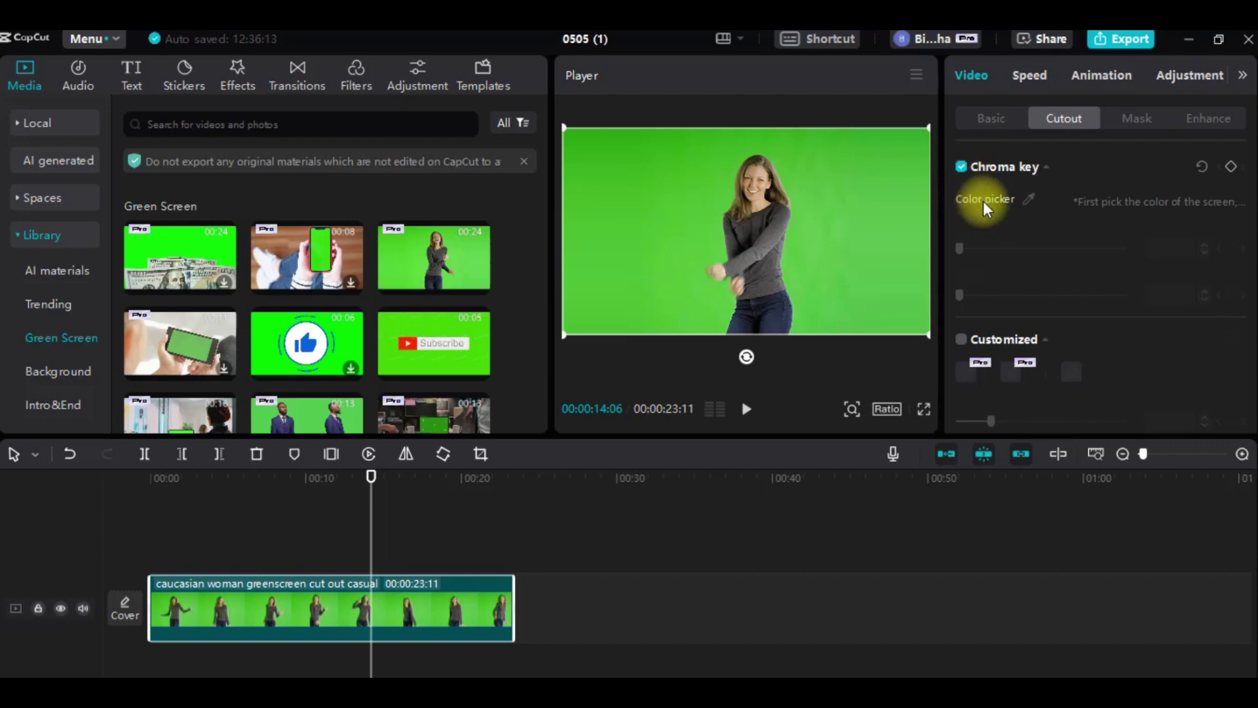
left_click(1032, 200)
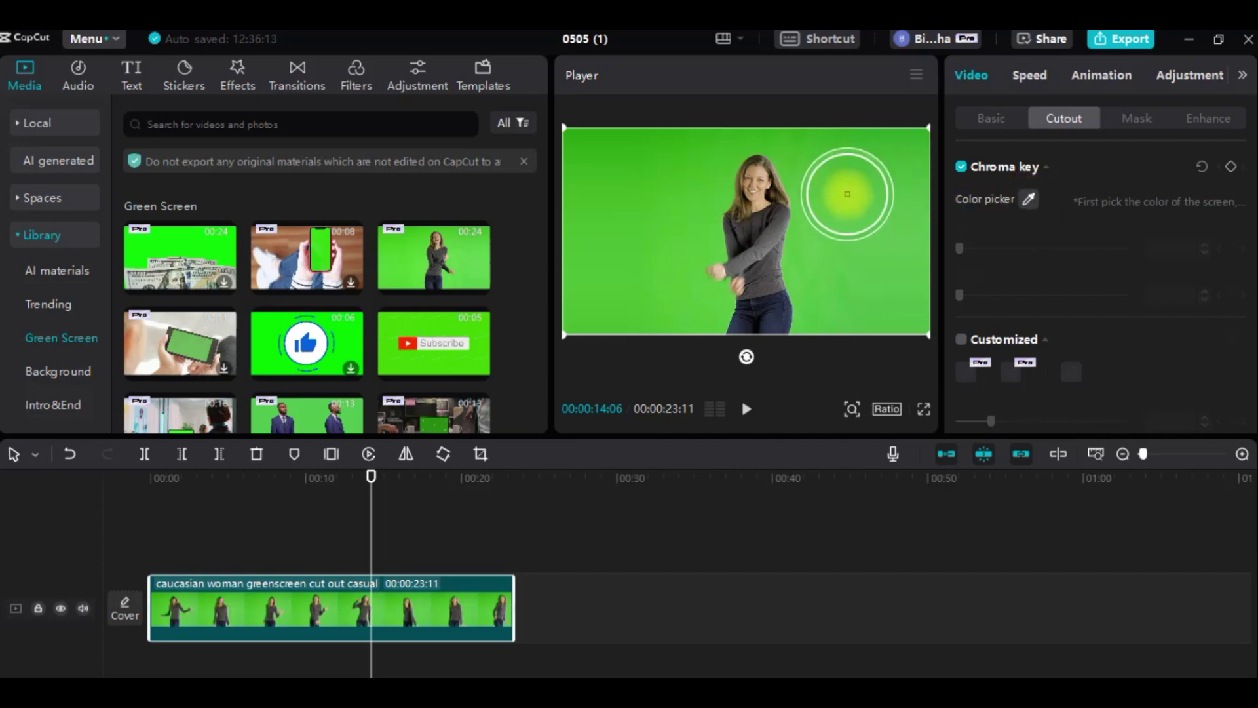
left_click(848, 194)
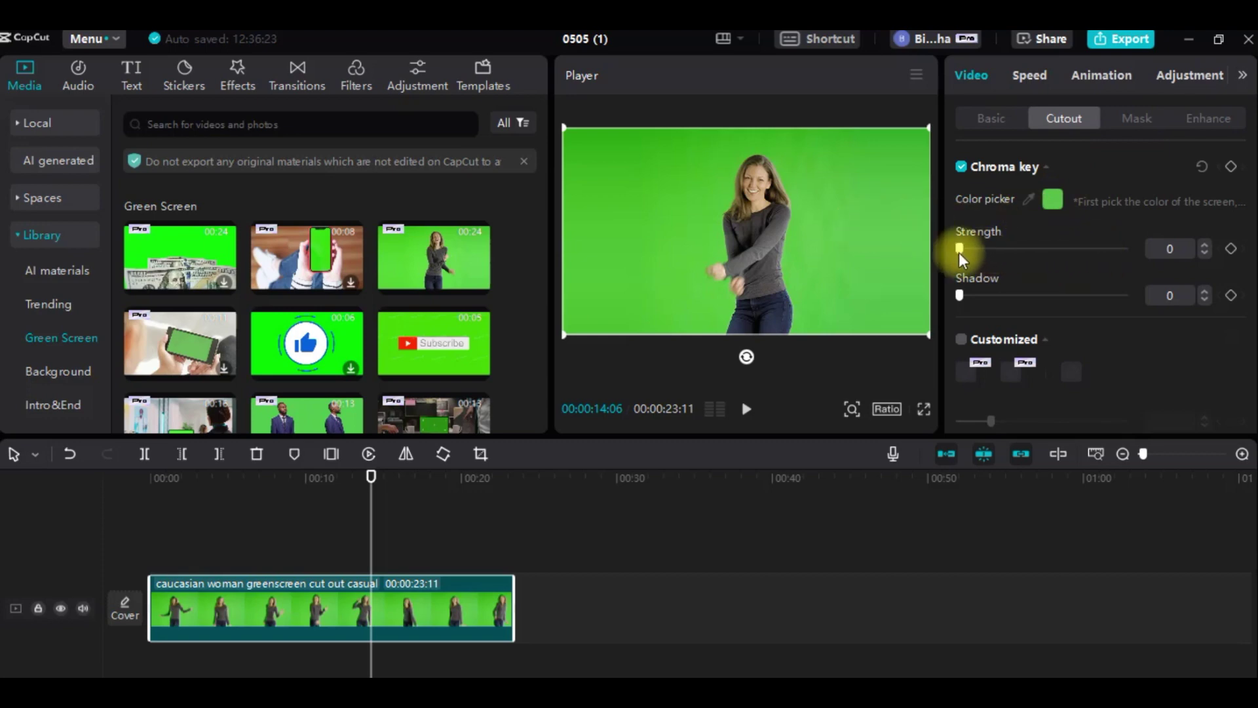
left_click_drag(970, 251, 1015, 249)
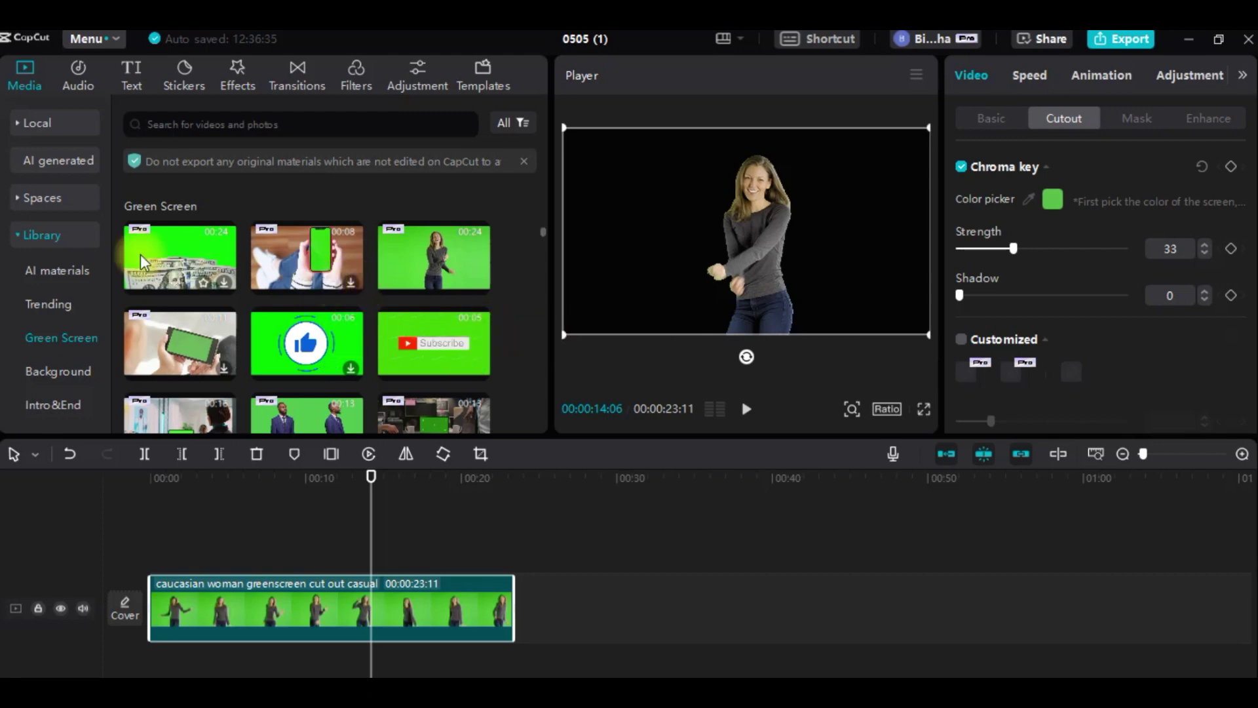
Play back the keyed clip briefly to check the background removal
left_click(36, 234)
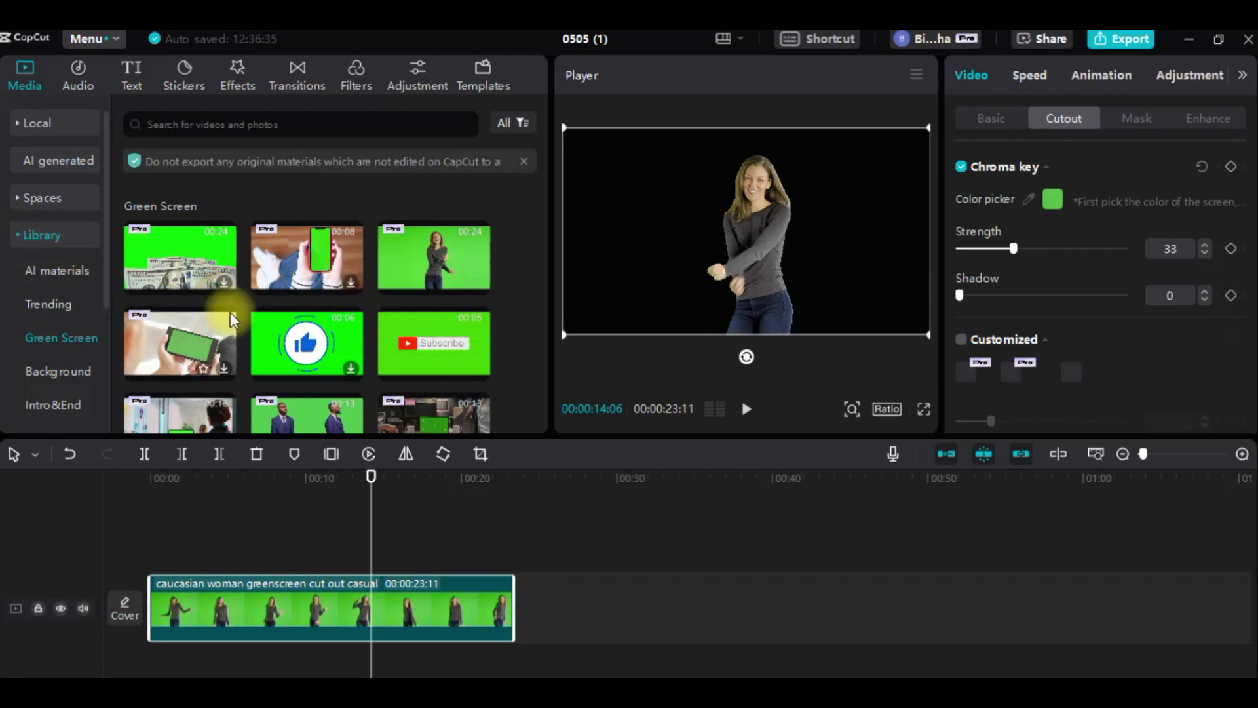
left_click(420, 315)
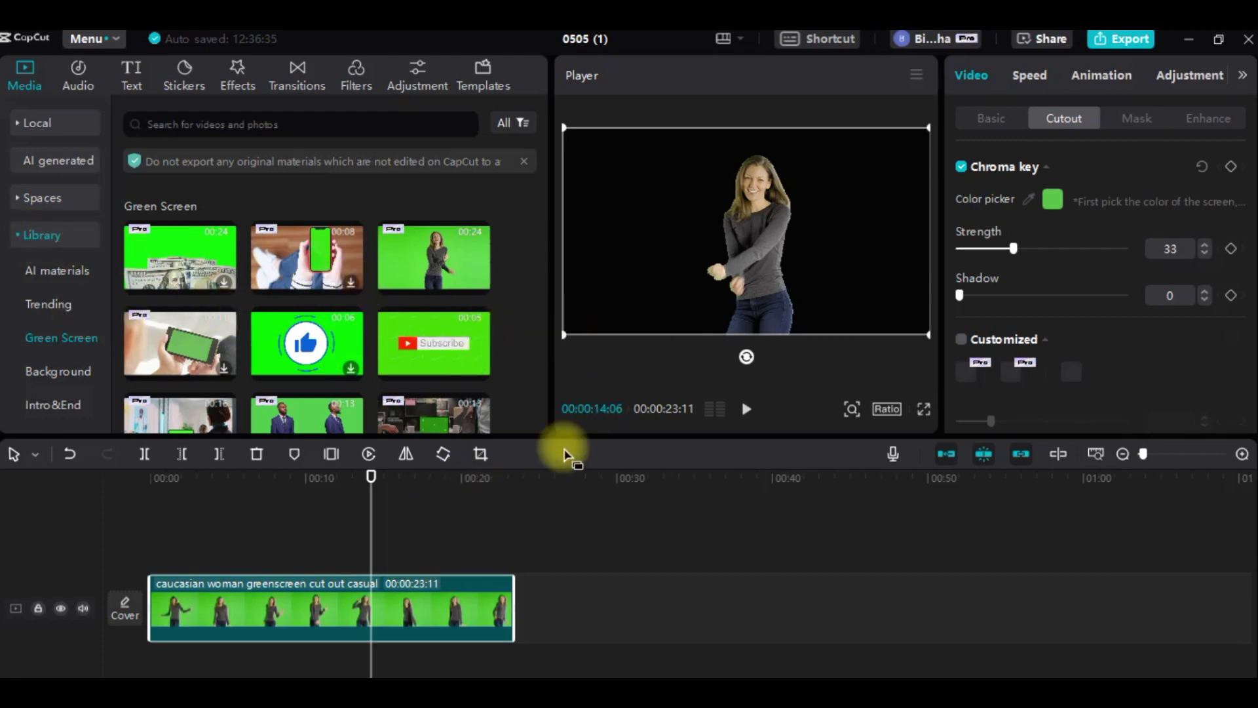
left_click(748, 410)
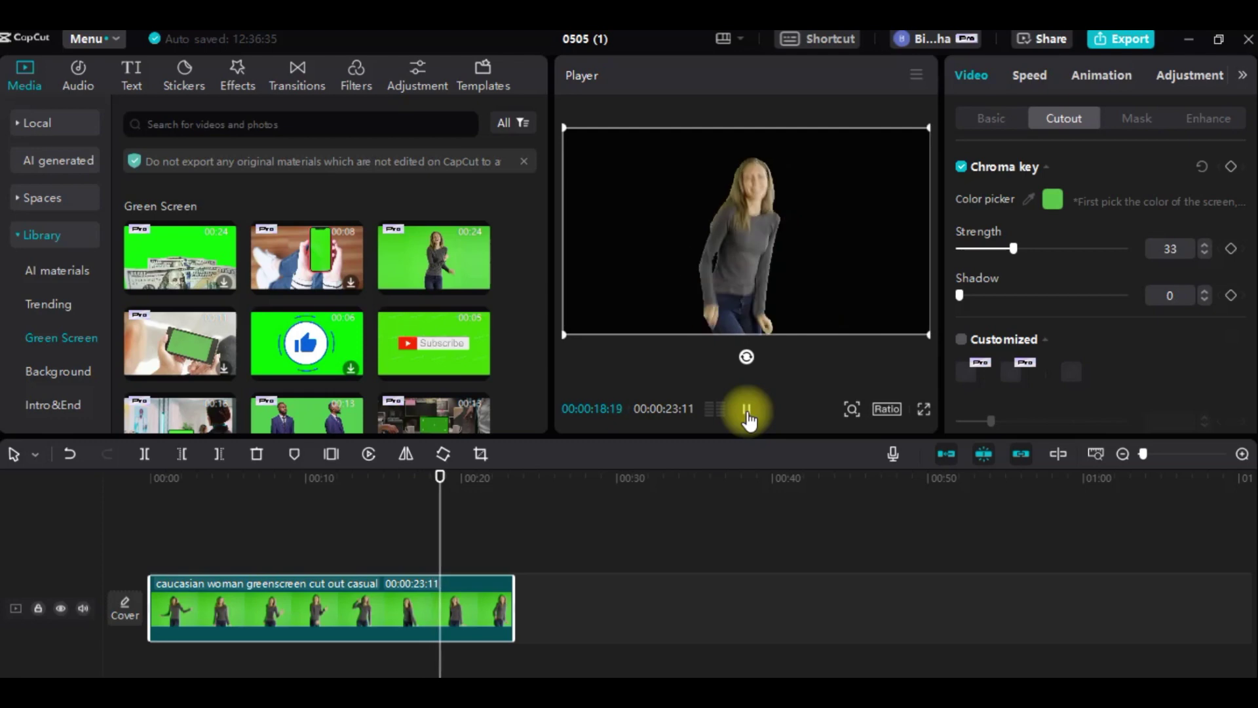
left_click(747, 410)
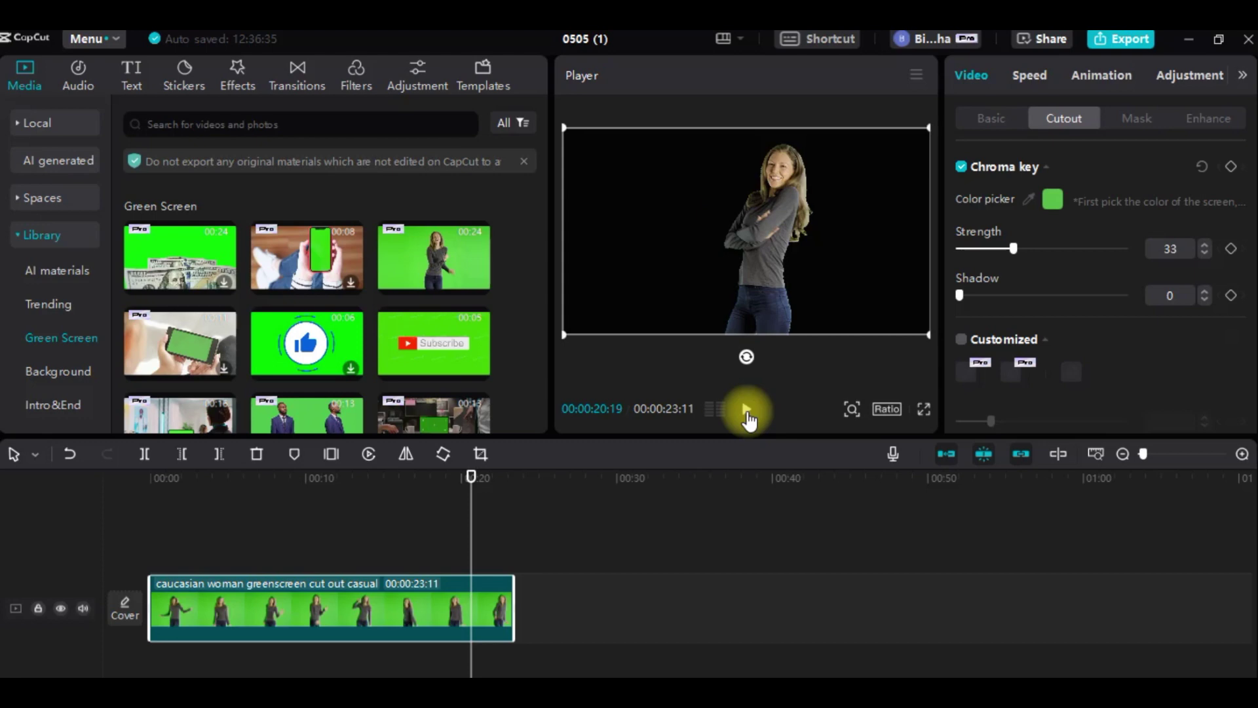
left_click(48, 120)
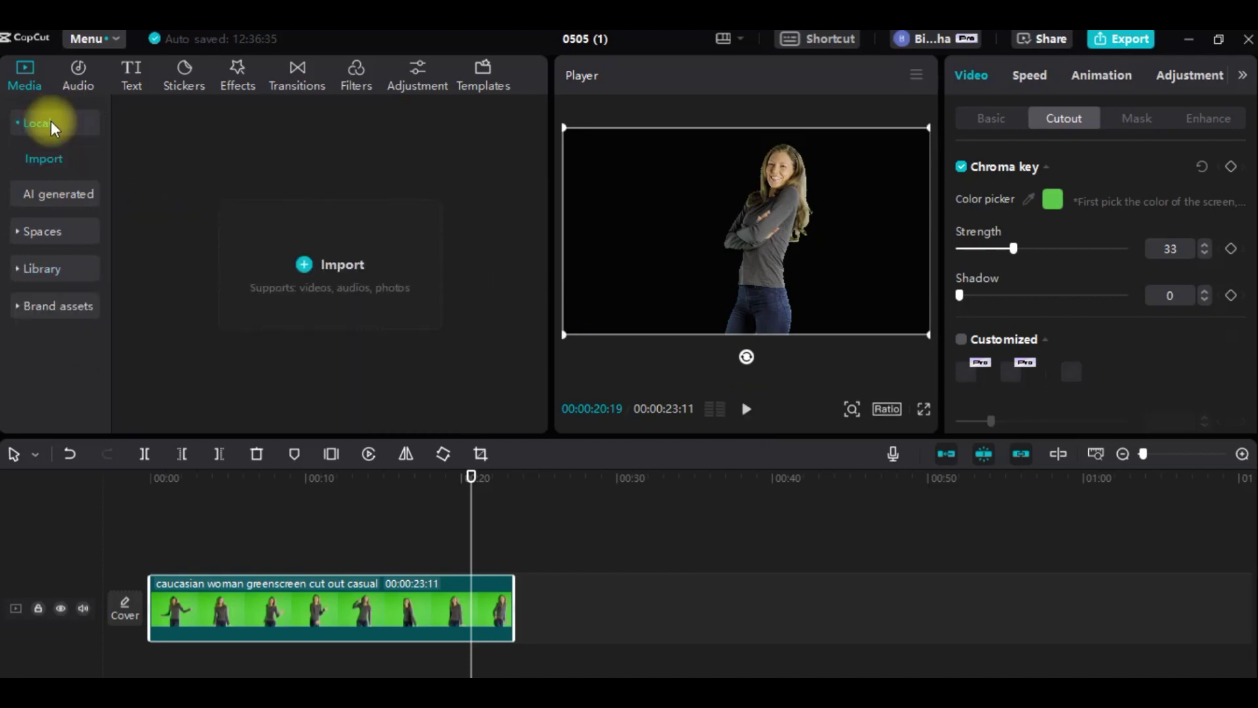
left_click(303, 259)
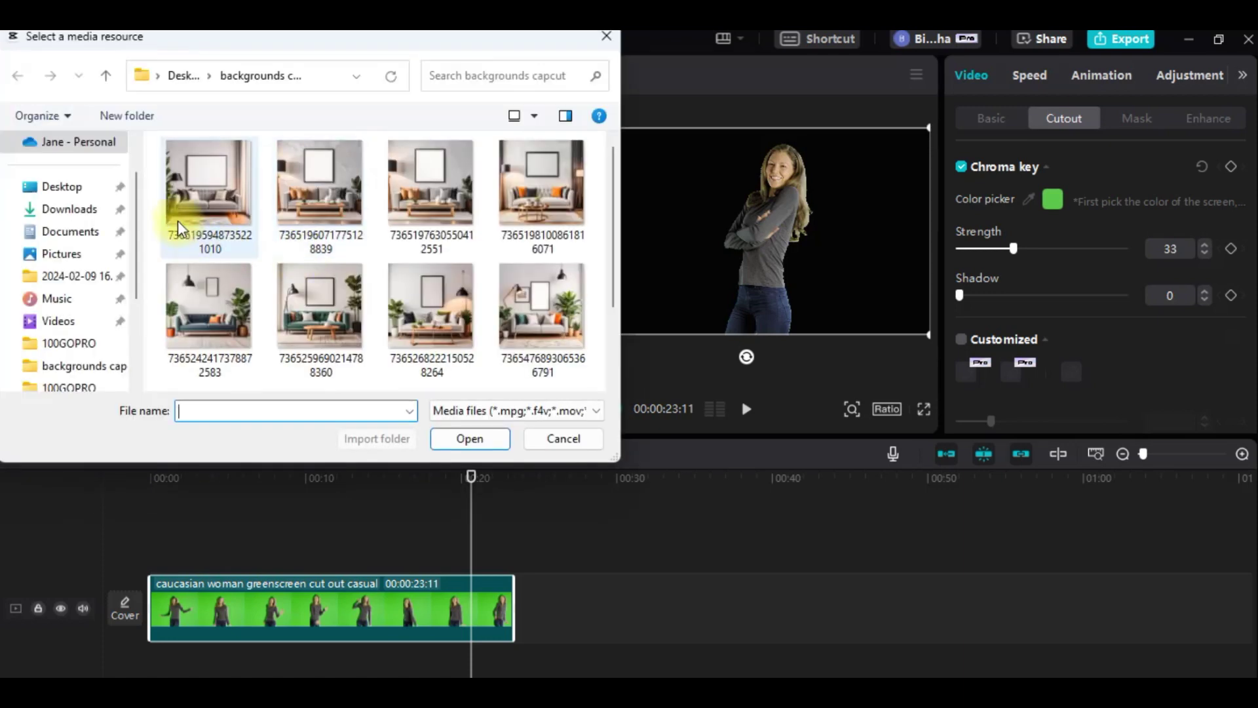
left_click(86, 190)
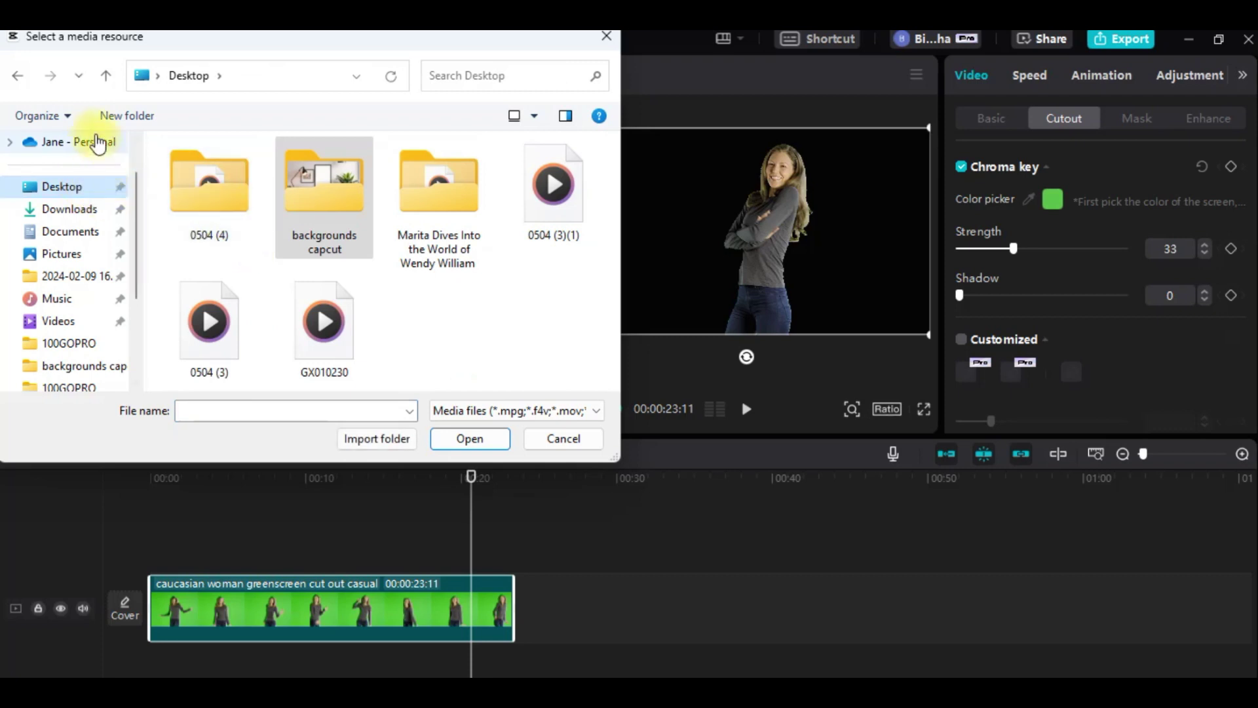
double_click(198, 195)
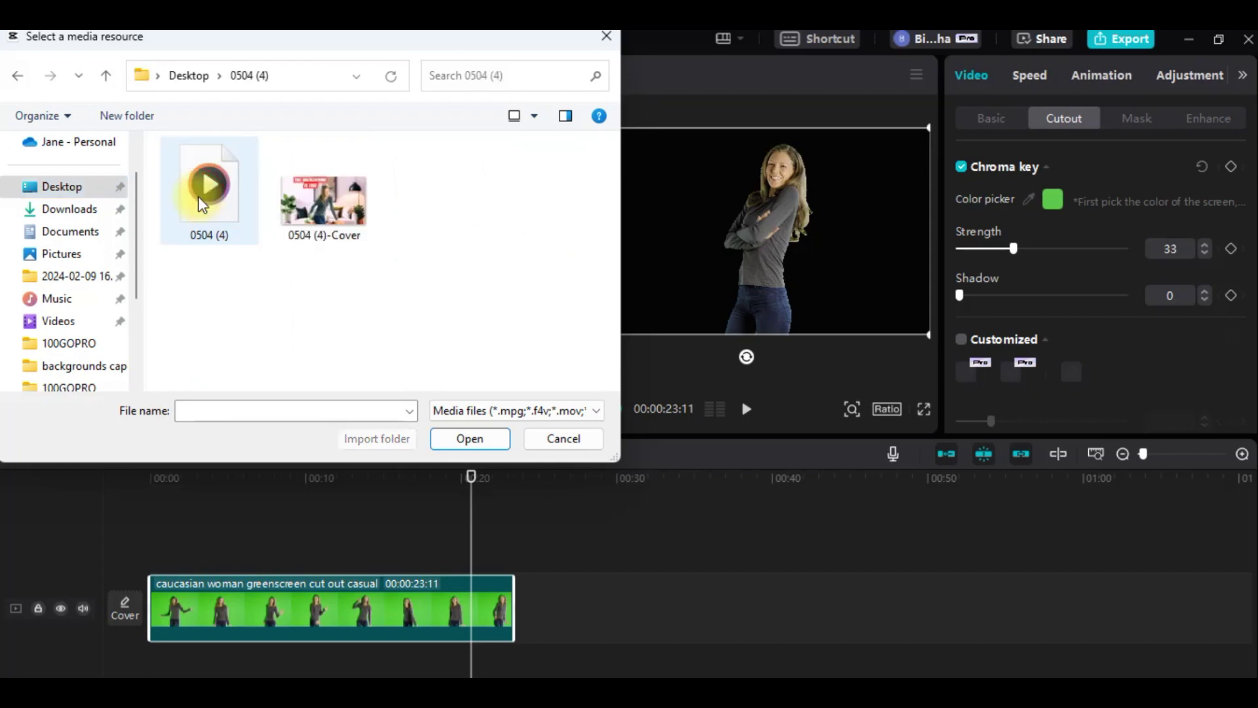
left_click(85, 207)
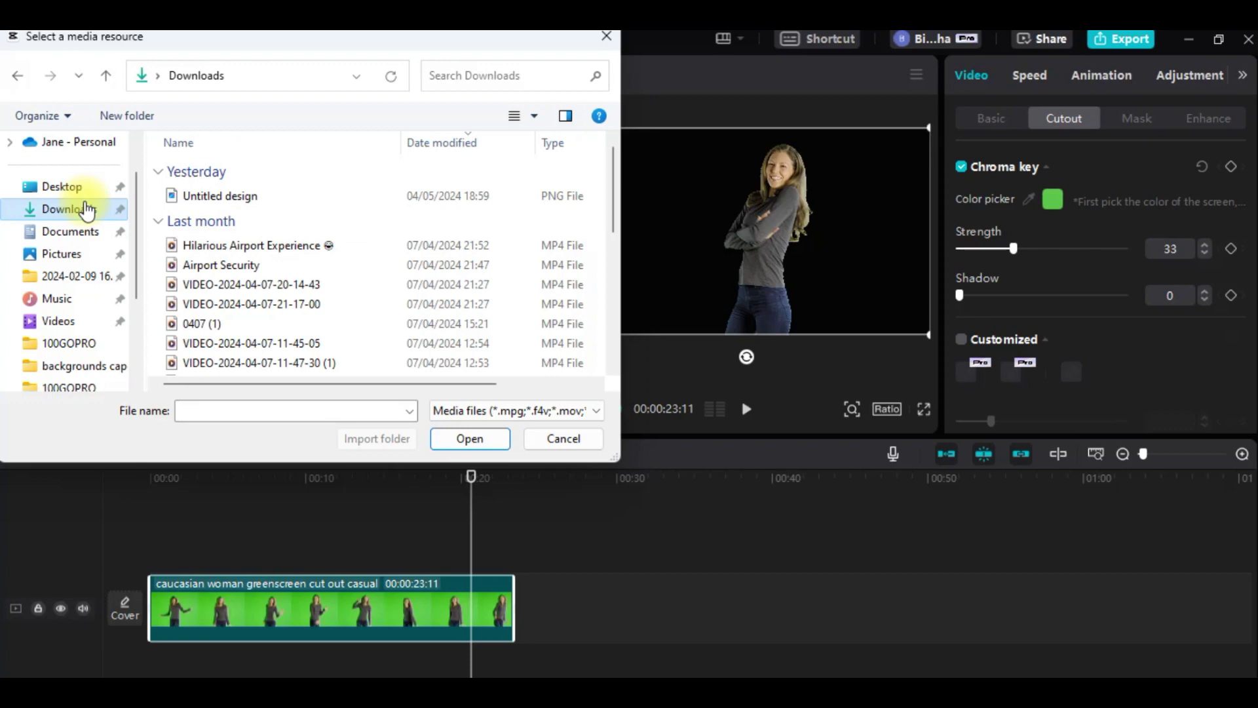
left_click(65, 186)
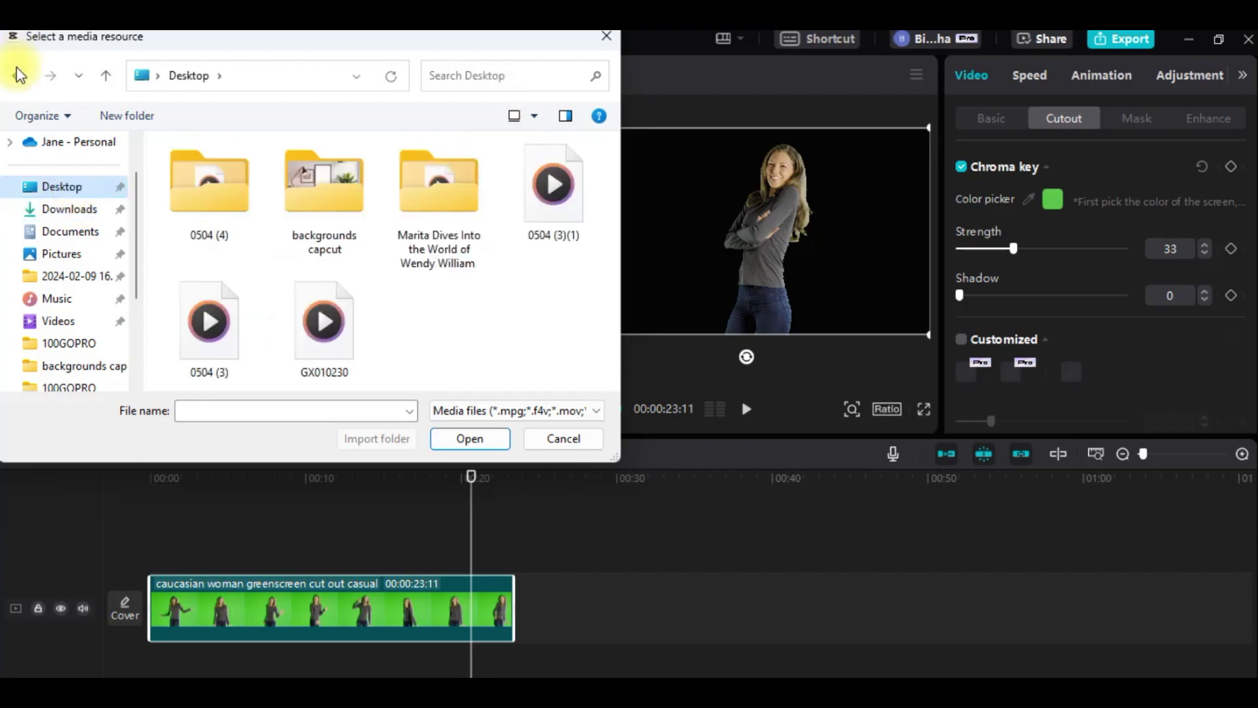
left_click(321, 190)
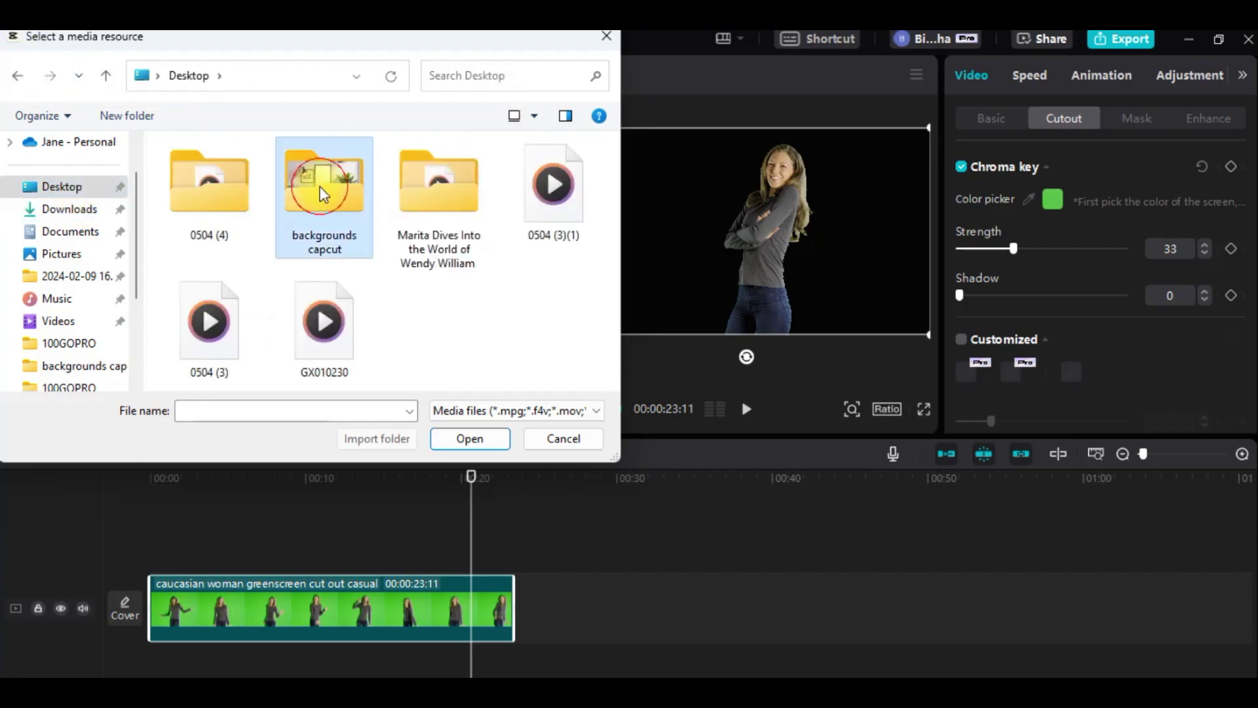
double_click(320, 186)
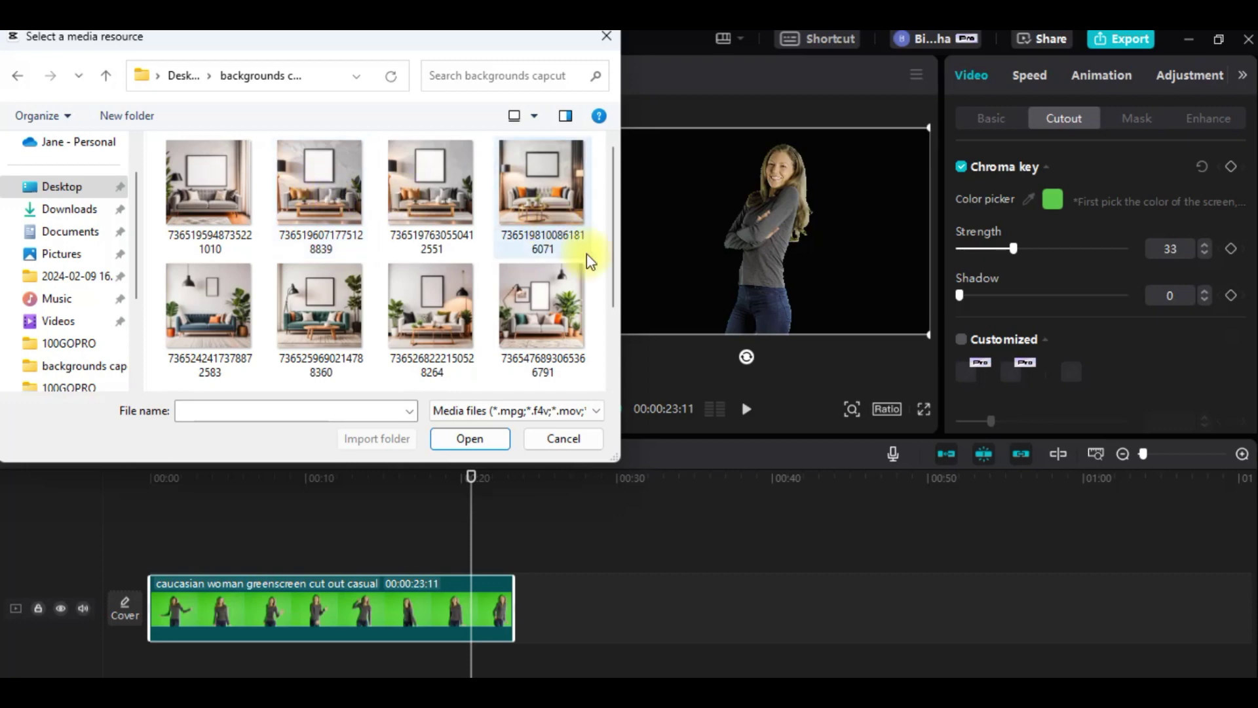
left_click_drag(612, 253, 634, 359)
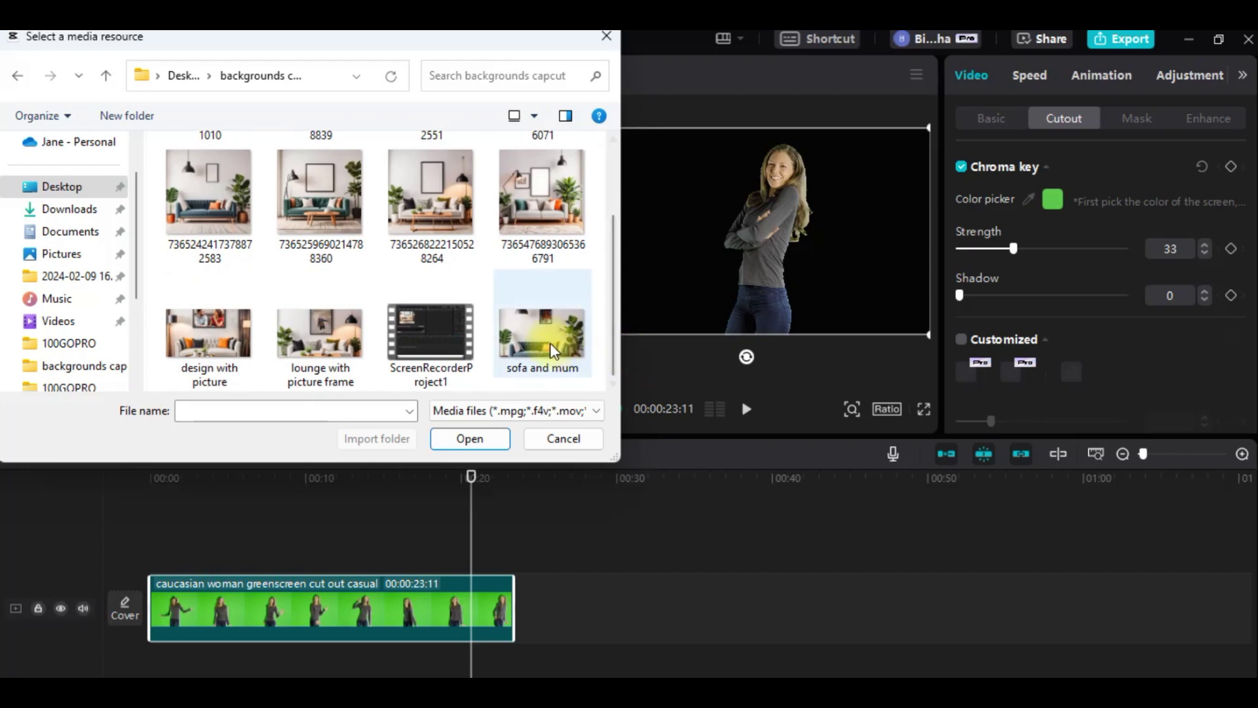
left_click_drag(614, 237, 604, 188)
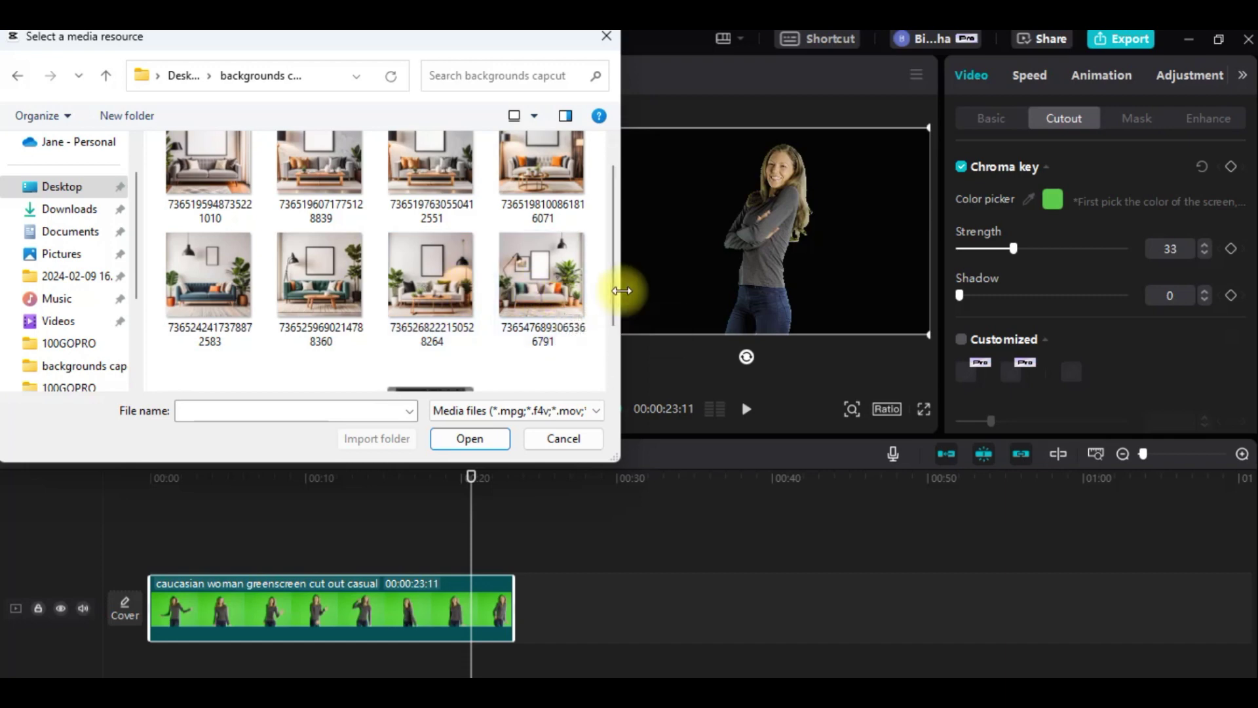
left_click(450, 284)
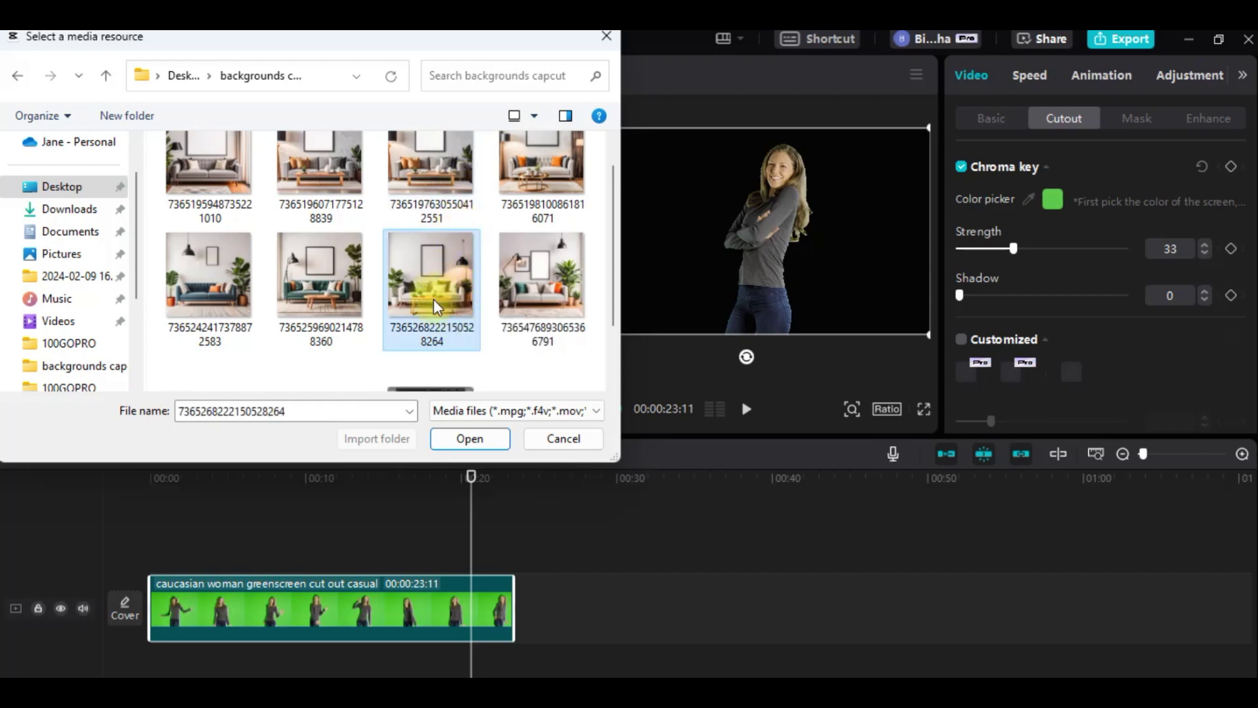
left_click(443, 285)
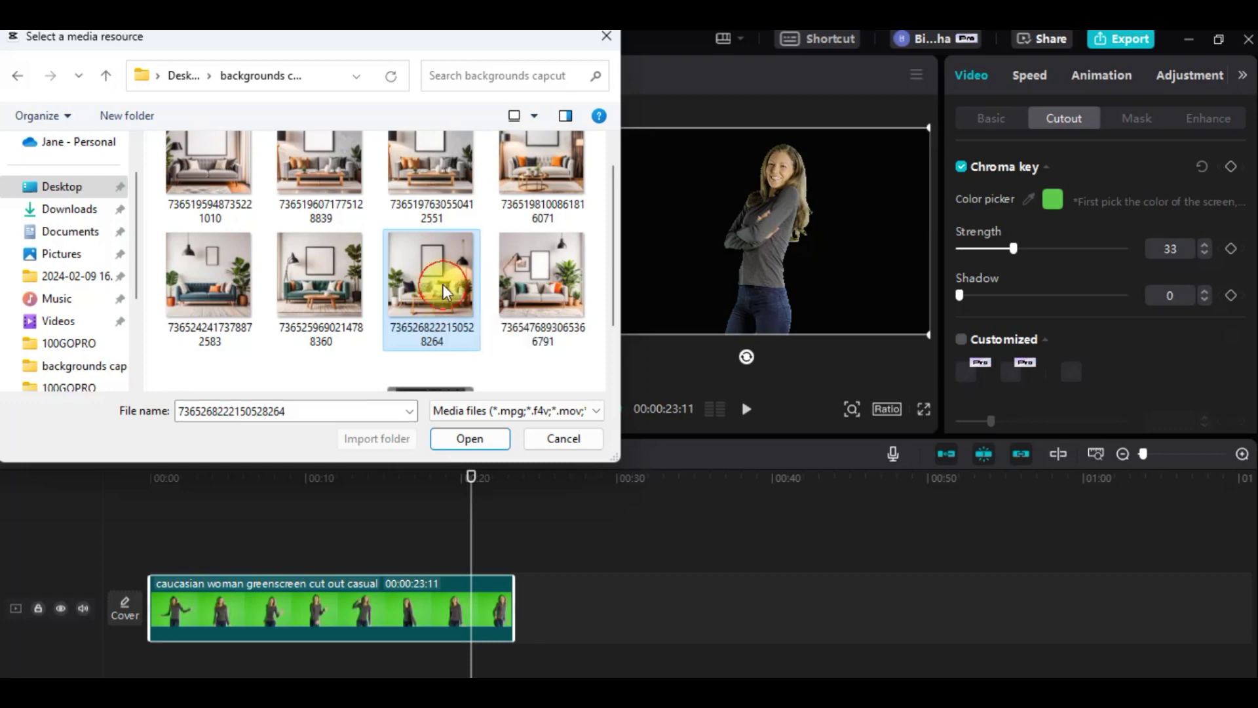
left_click(481, 440)
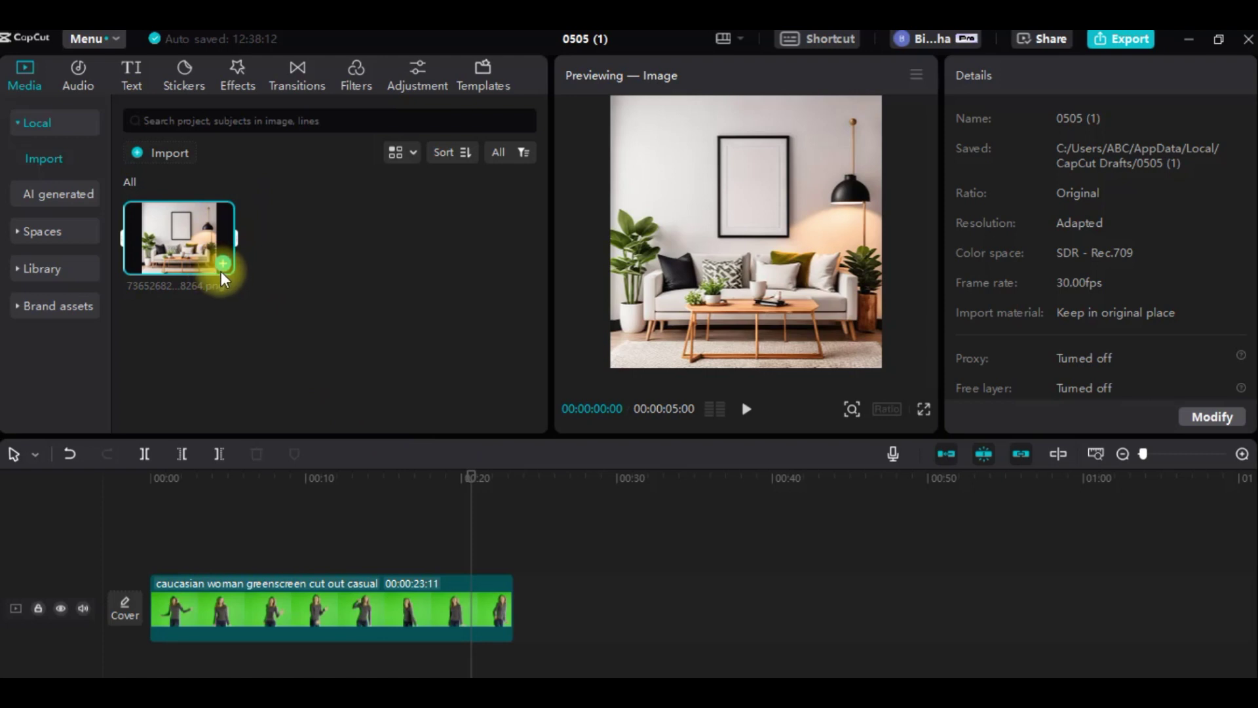
Add the living-room image to the timeline directly after the green-screen clip and extend its duration to about 00:00:23:23
left_click_drag(227, 272, 731, 426)
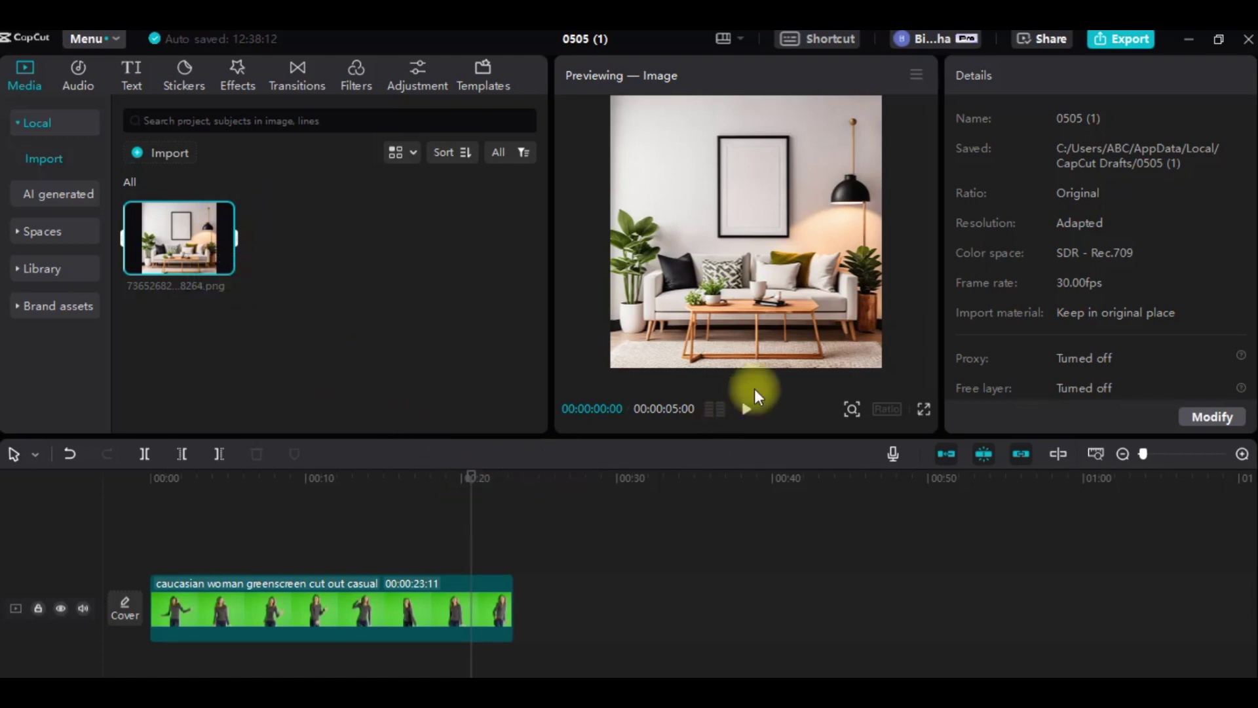
left_click(753, 410)
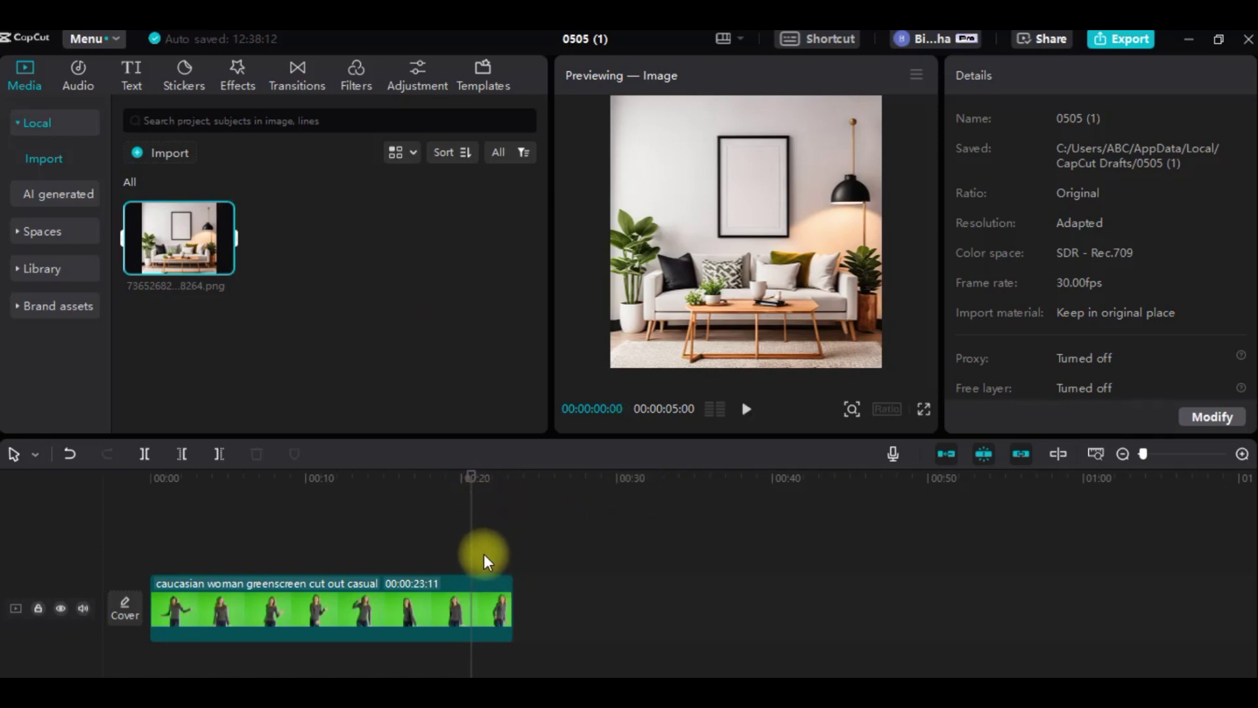
left_click(438, 601)
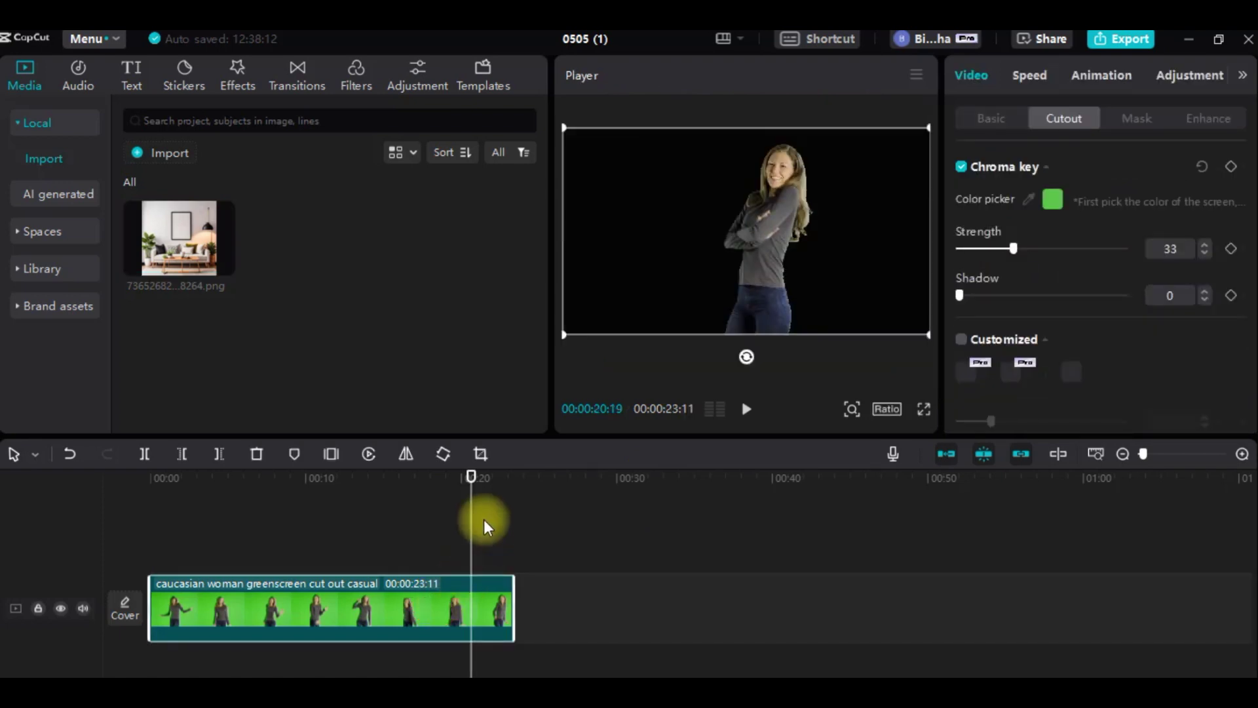
left_click_drag(472, 477, 514, 477)
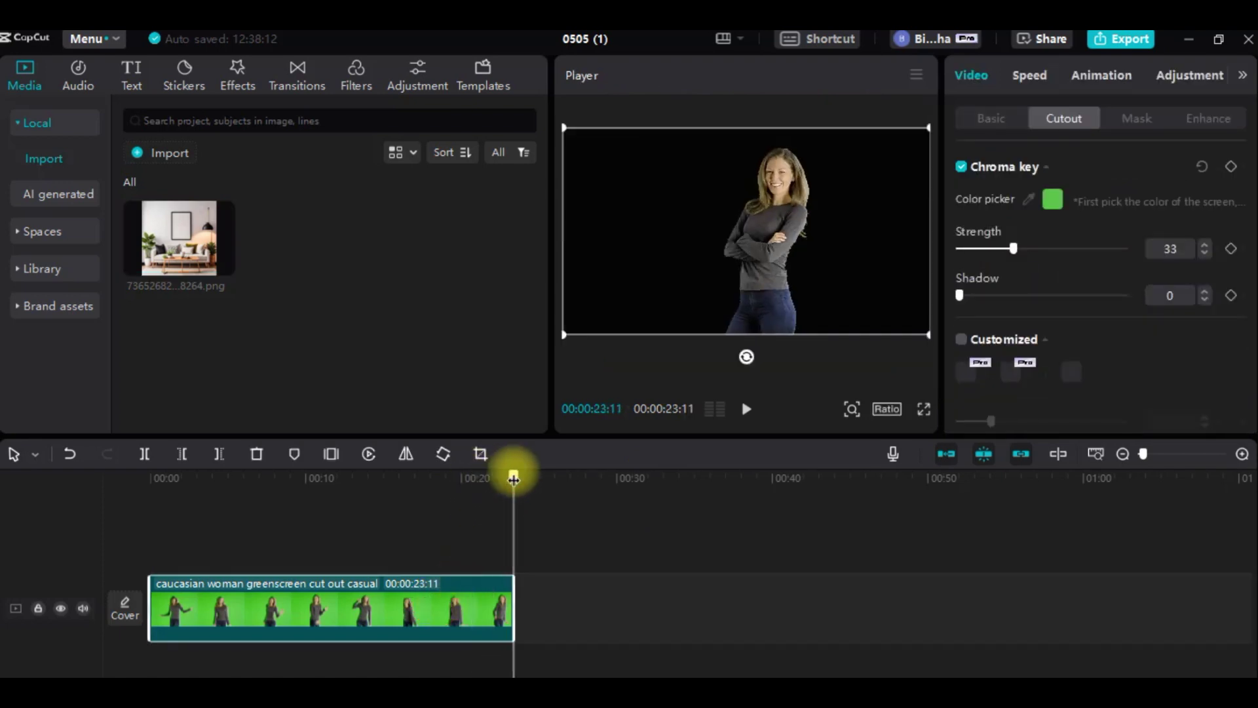
left_click(224, 263)
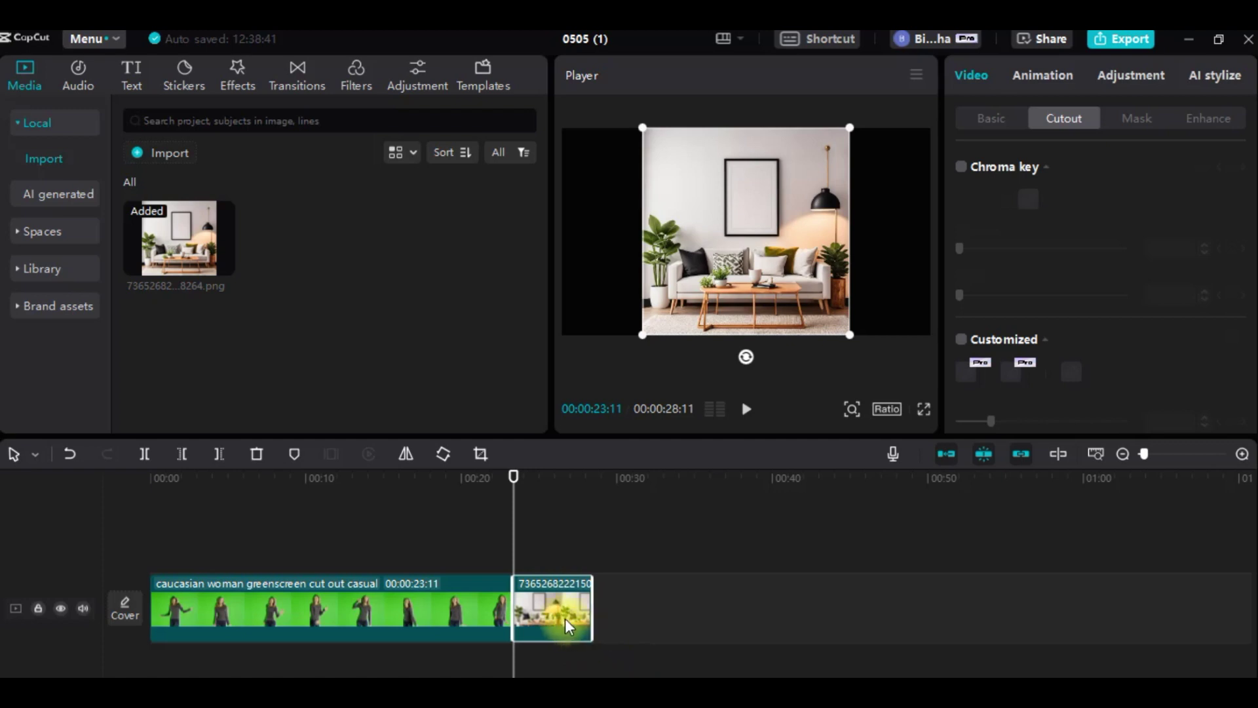
left_click_drag(593, 618, 883, 590)
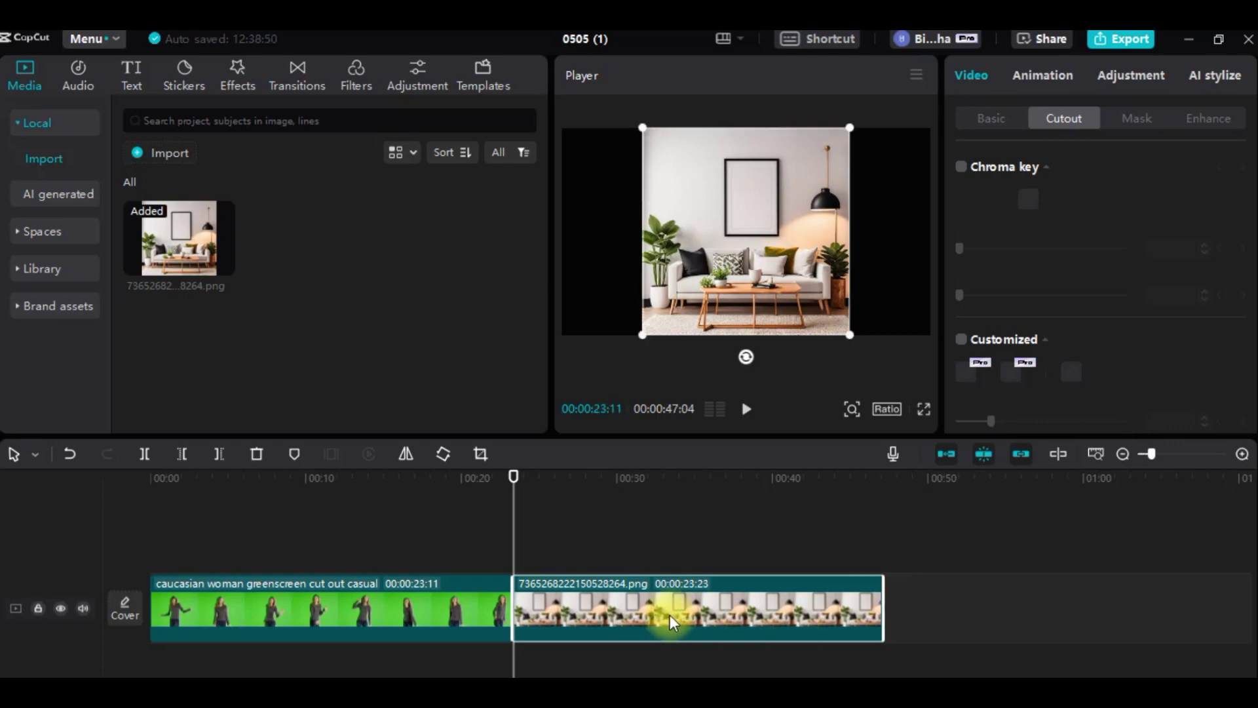
Place the keyed woman clip on a track above the image, starting at 00:00, and trim the image to 00:00:23:11
left_click_drag(374, 600, 385, 536)
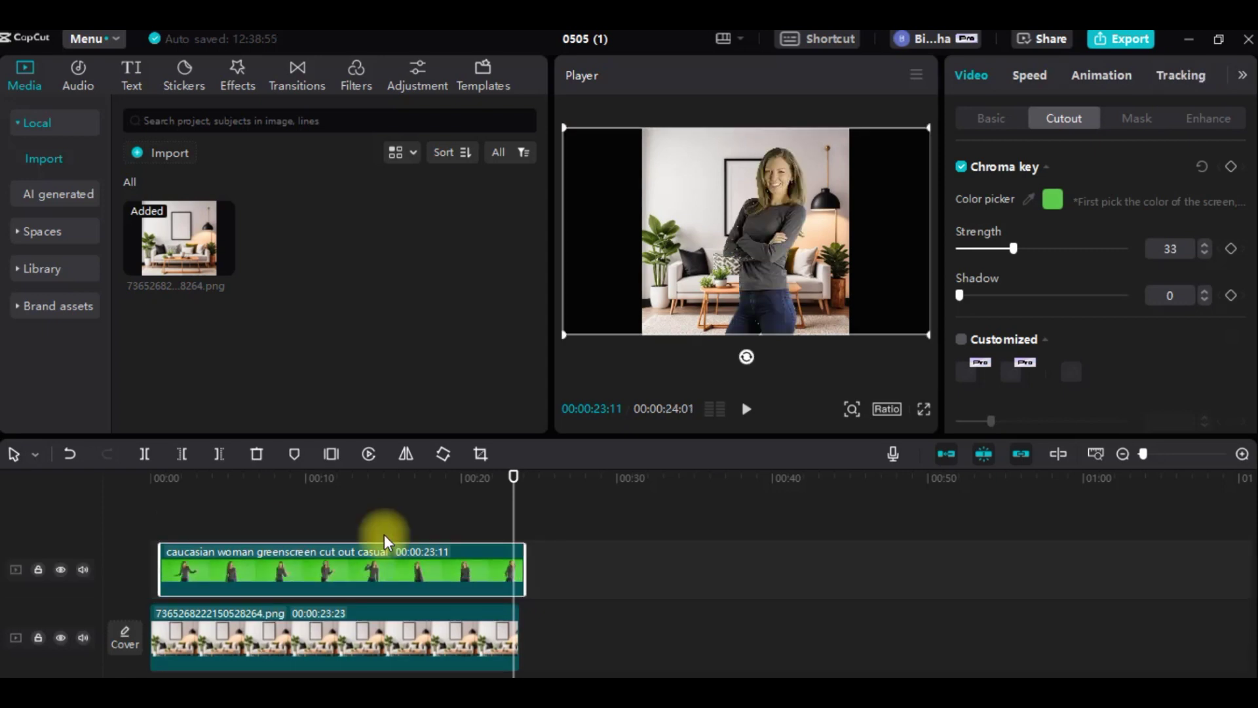
left_click_drag(372, 571, 359, 568)
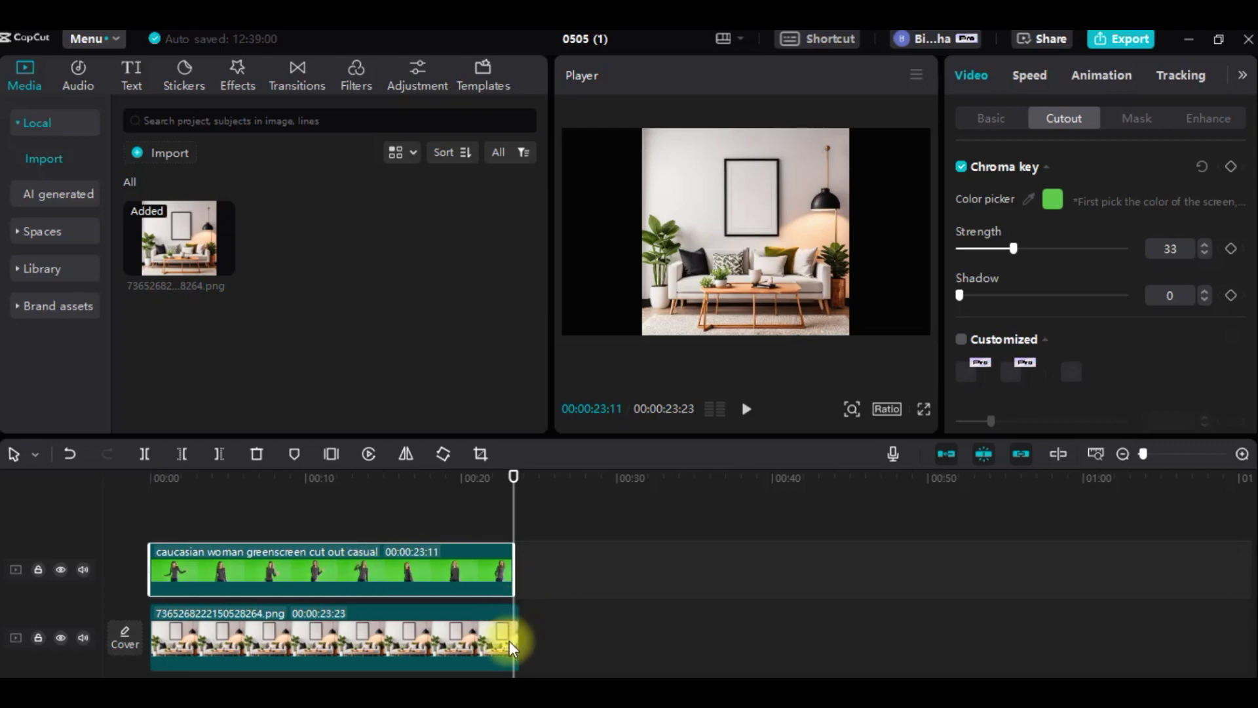
mouse_move(513, 637)
left_mouse_down()
mouse_move(500, 638)
mouse_move(512, 637)
left_mouse_up()
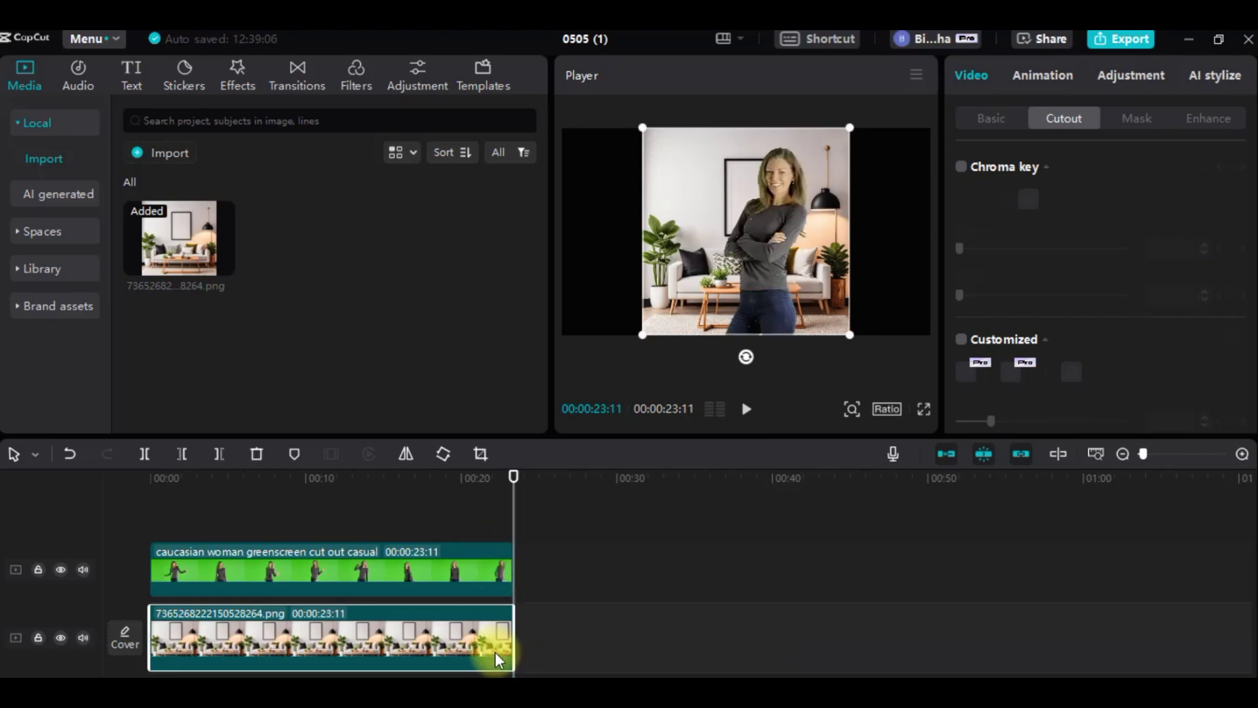
left_click(493, 570)
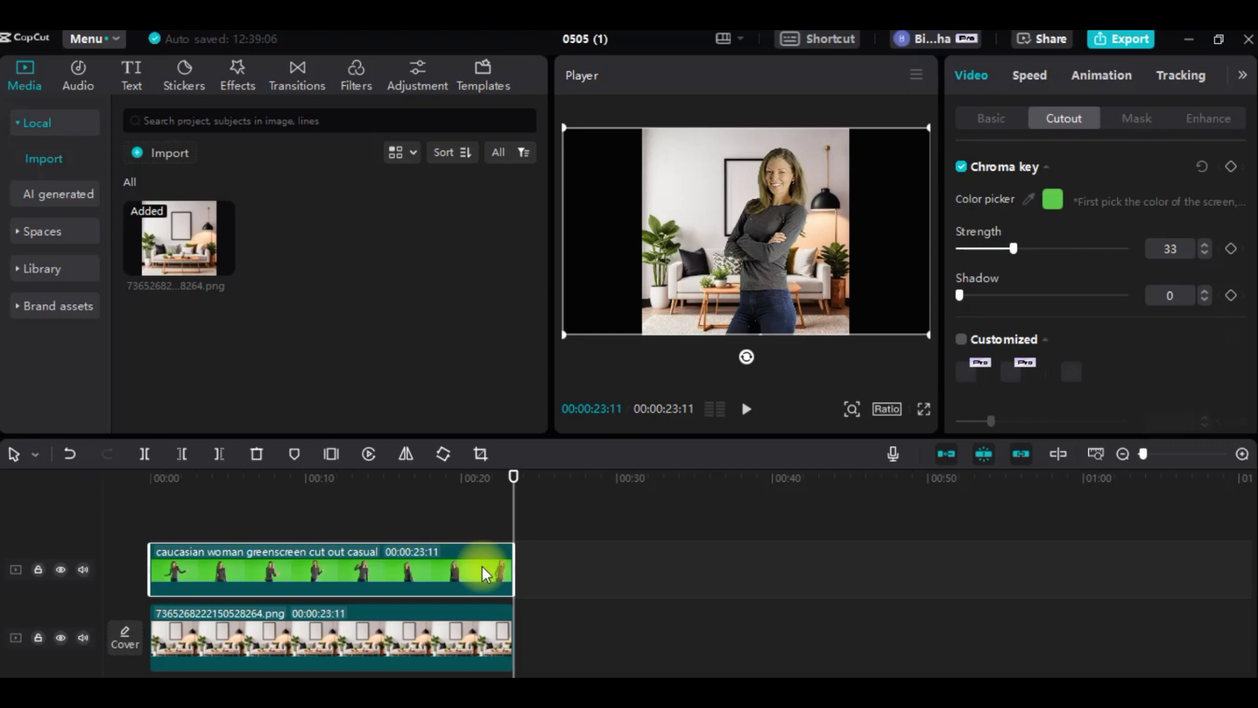
Copy the keyed woman clip and paste the duplicate directly after the original at 00:00:23:11
right_click(482, 573)
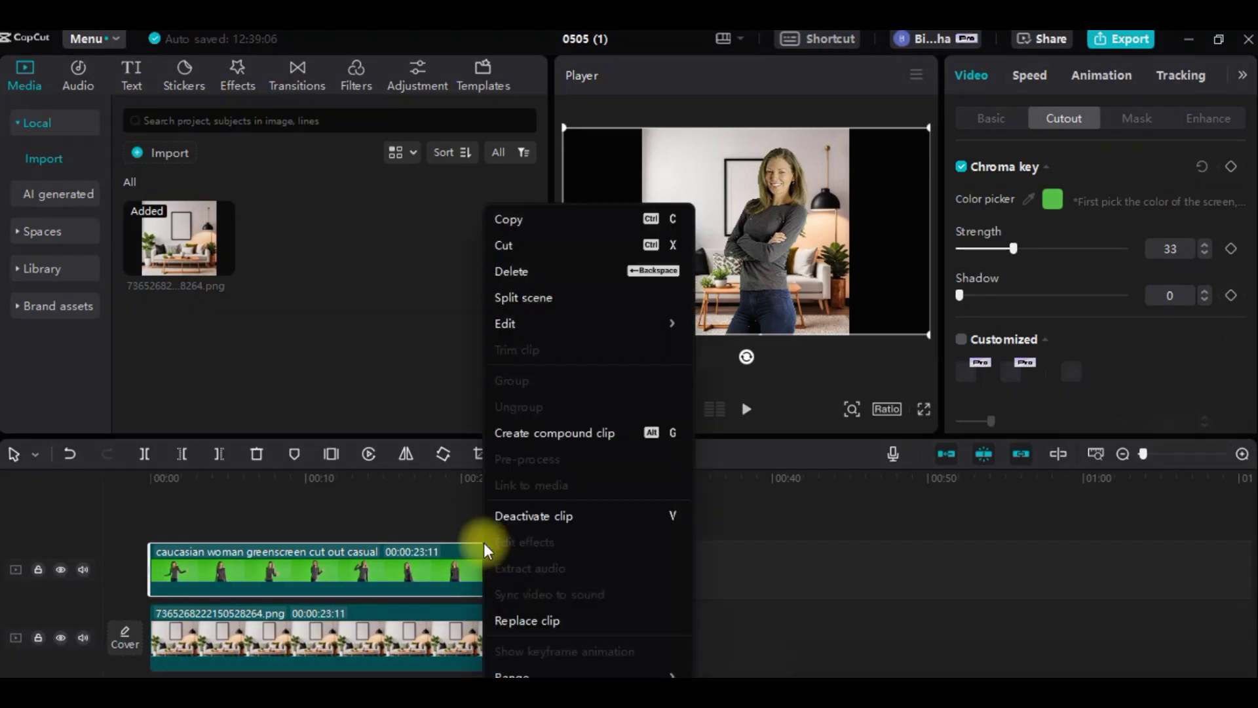
left_click(514, 216)
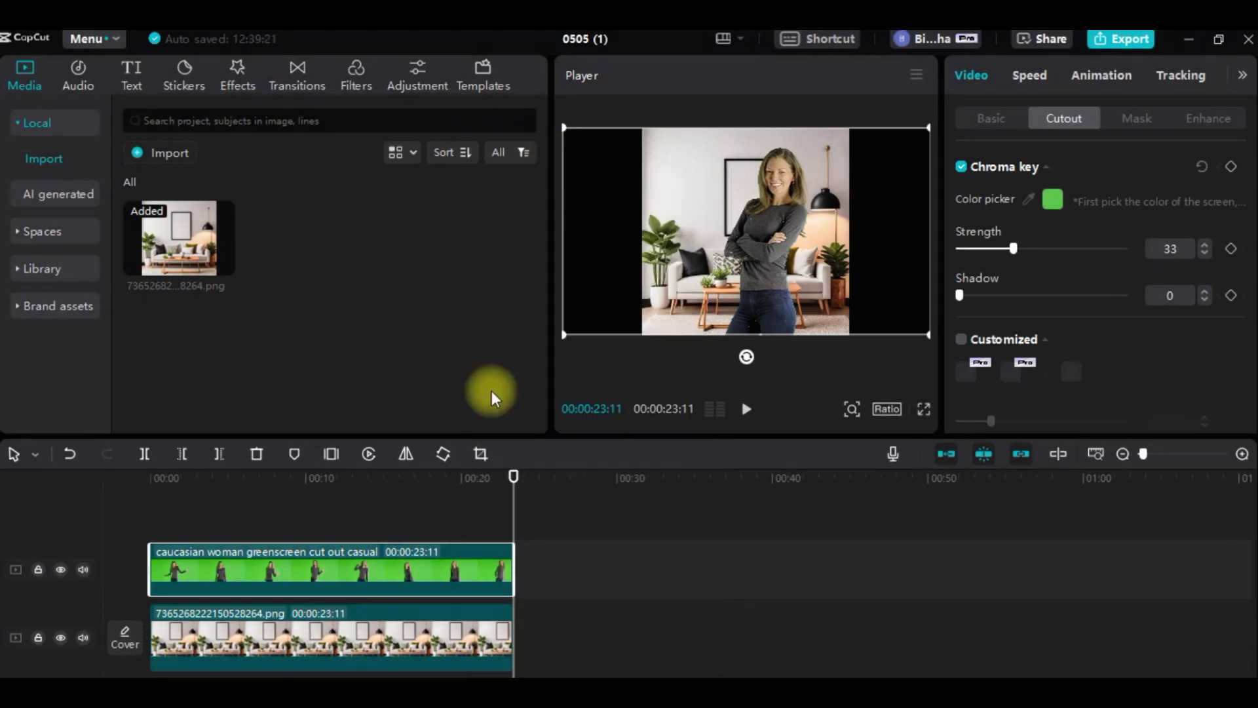
right_click(518, 565)
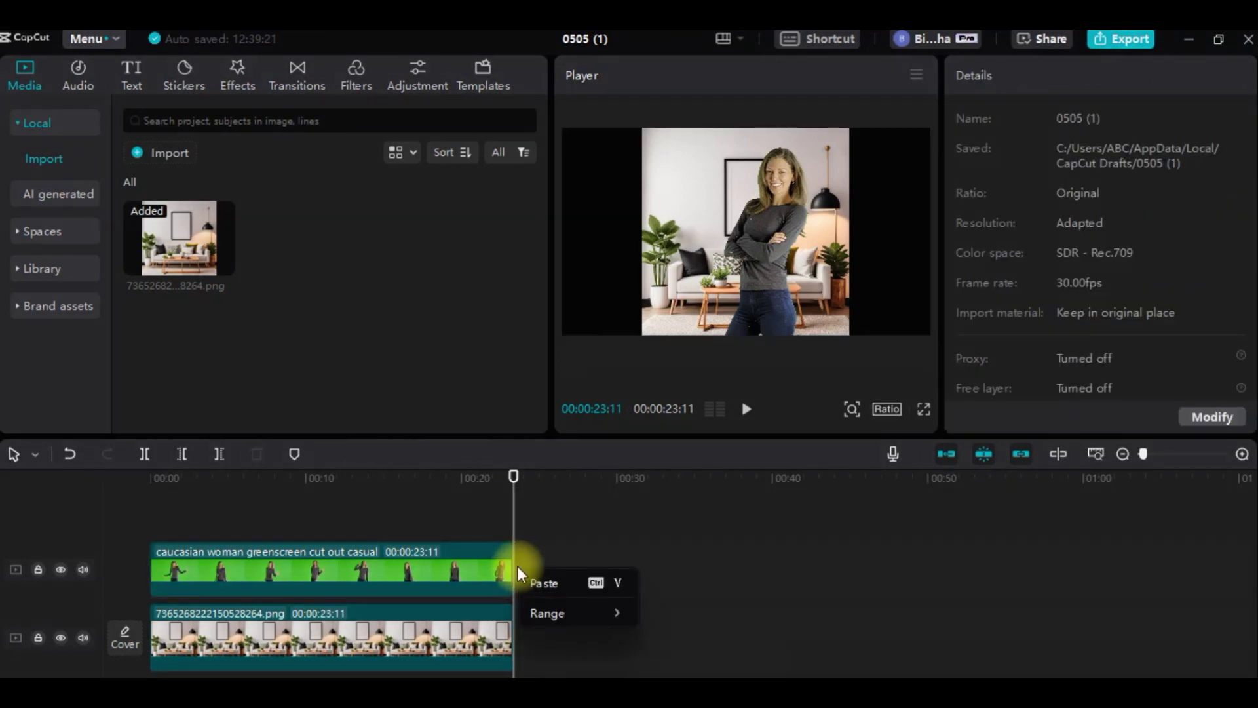
left_click(546, 589)
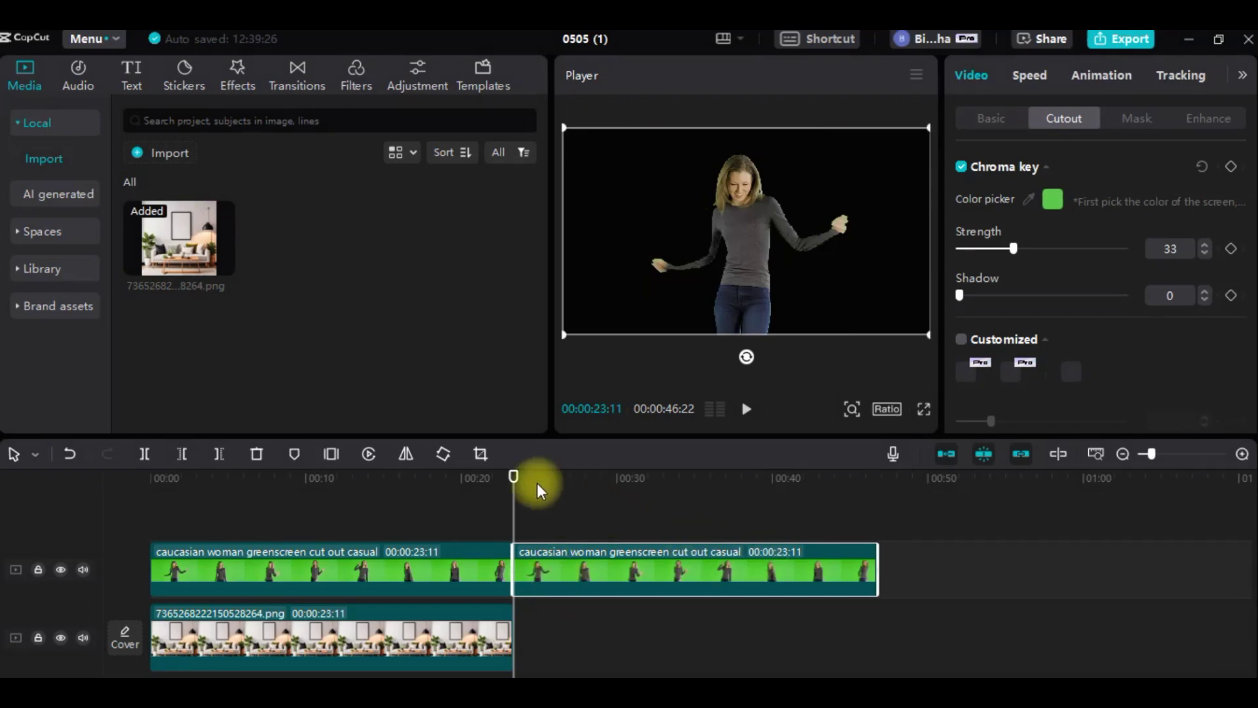
Play back across the join of the two woman clips and extend the living-room image to 00:00:46:22
left_click_drag(514, 478, 500, 478)
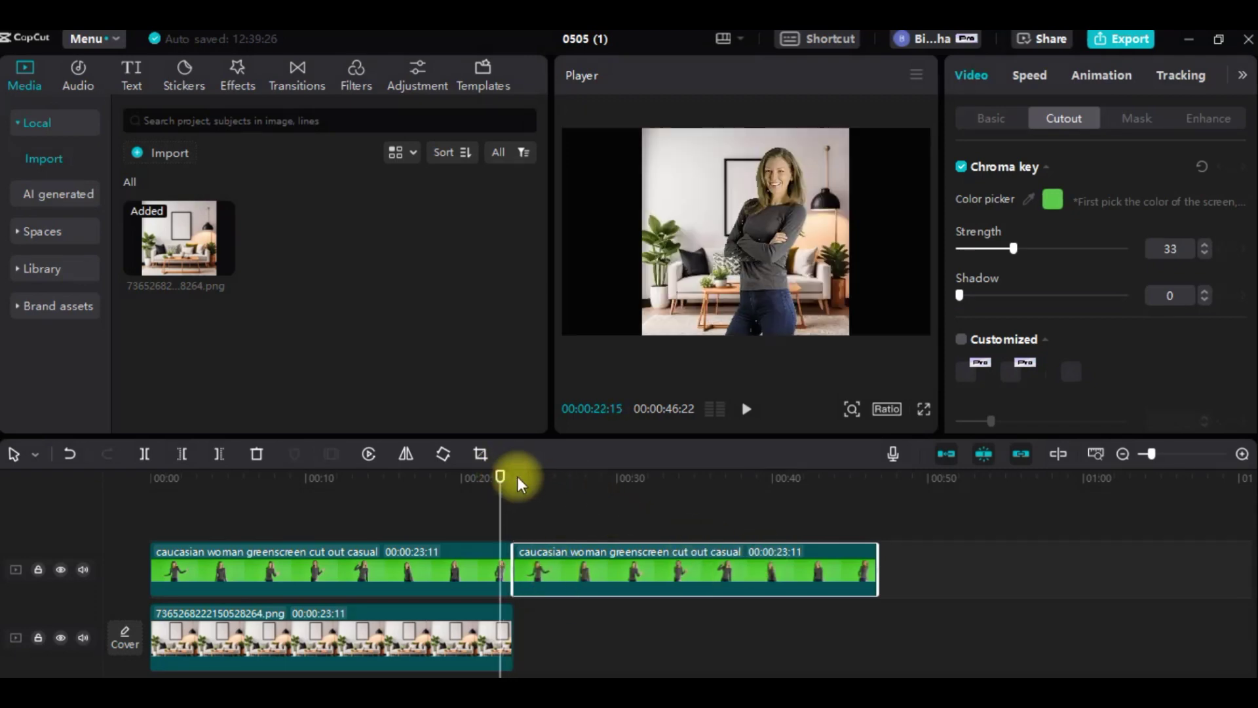
left_click(747, 412)
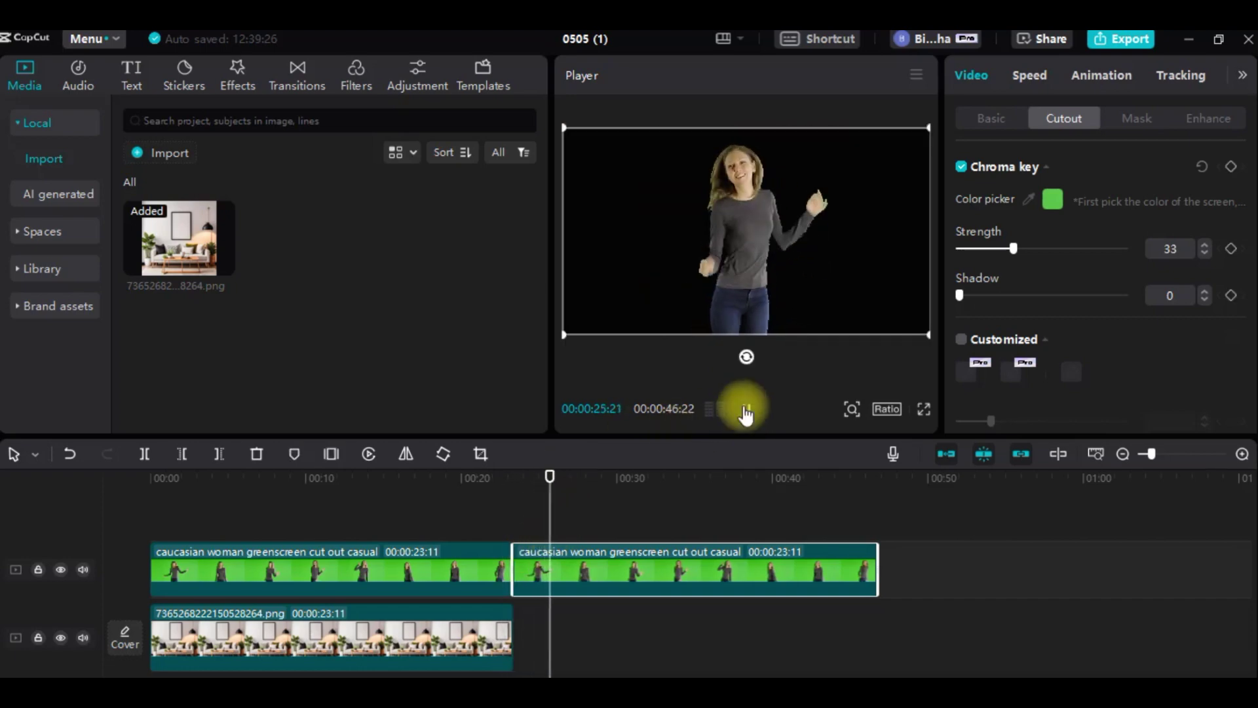
left_click(746, 410)
left_click(478, 645)
left_click_drag(551, 628, 872, 606)
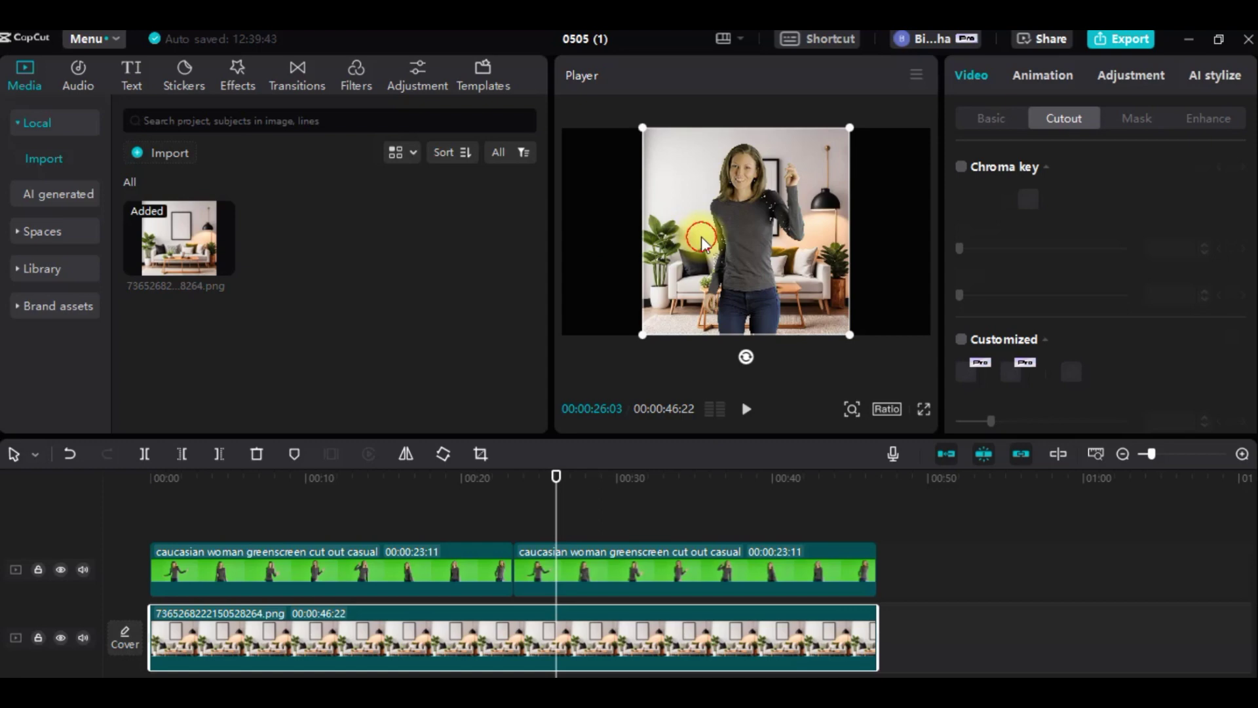
Zoom in the player preview slightly and set the project's aspect ratio to 16:9
left_click(658, 213)
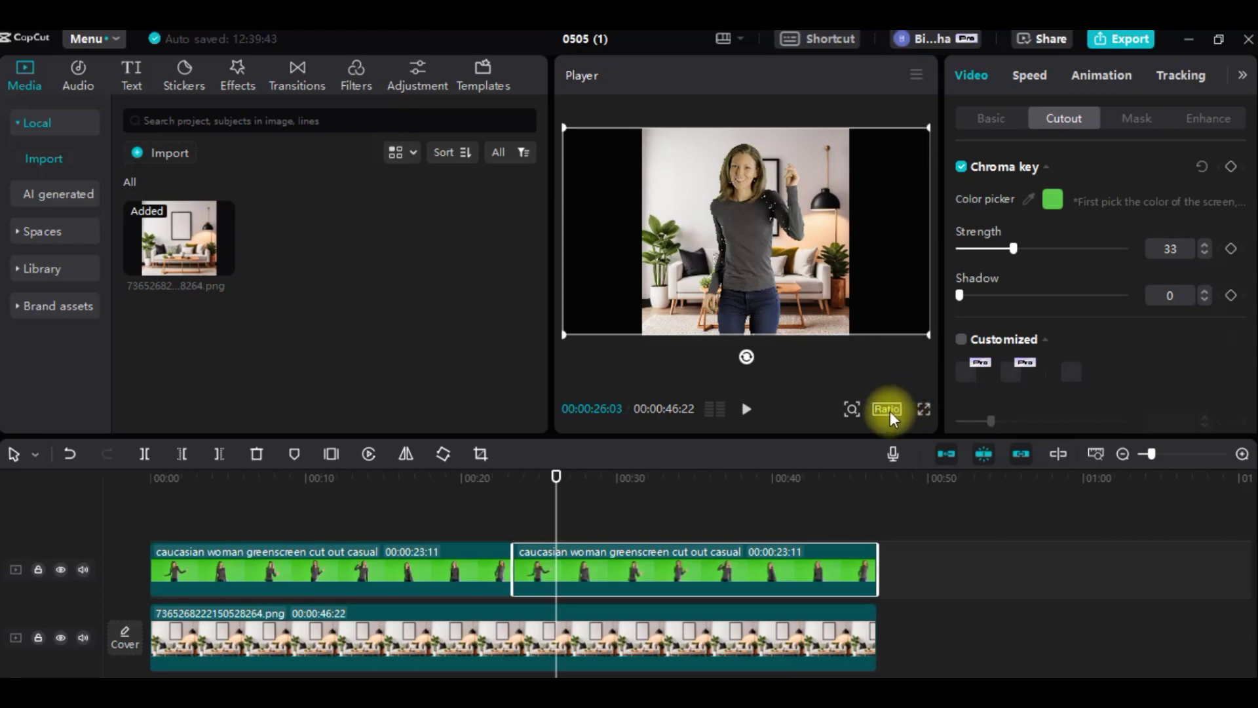
left_click(850, 409)
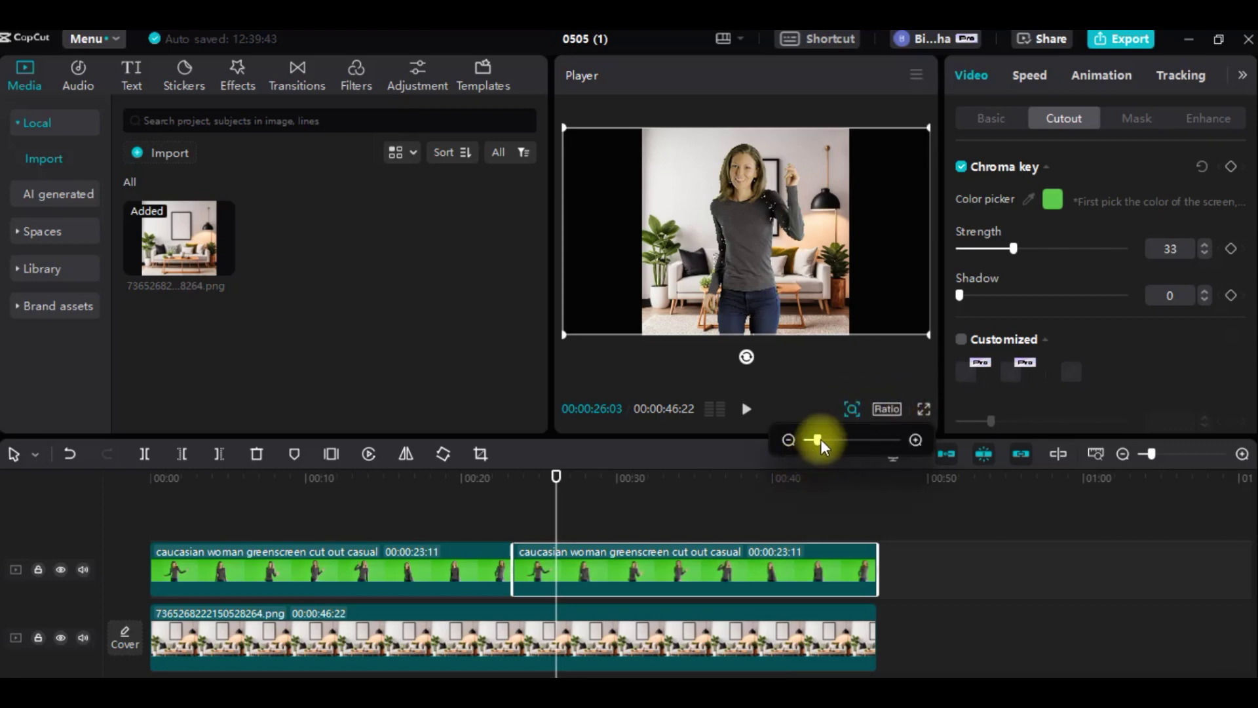
left_click_drag(818, 444, 826, 444)
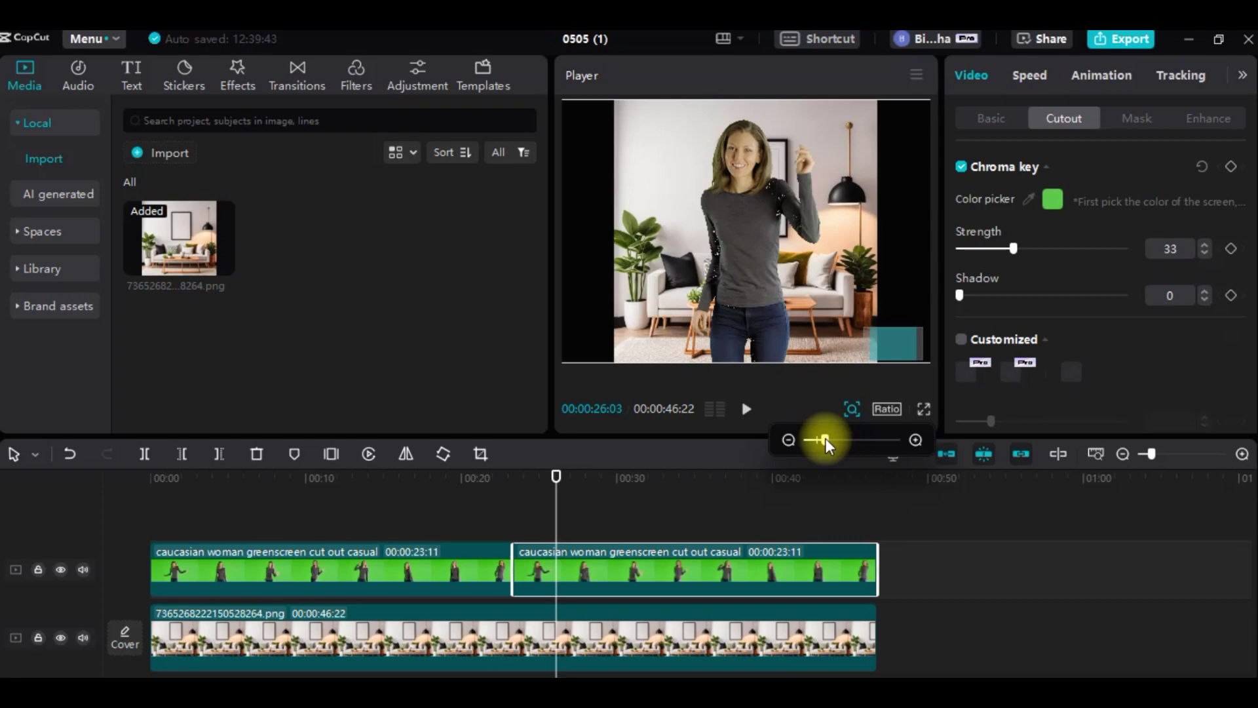
left_click(889, 409)
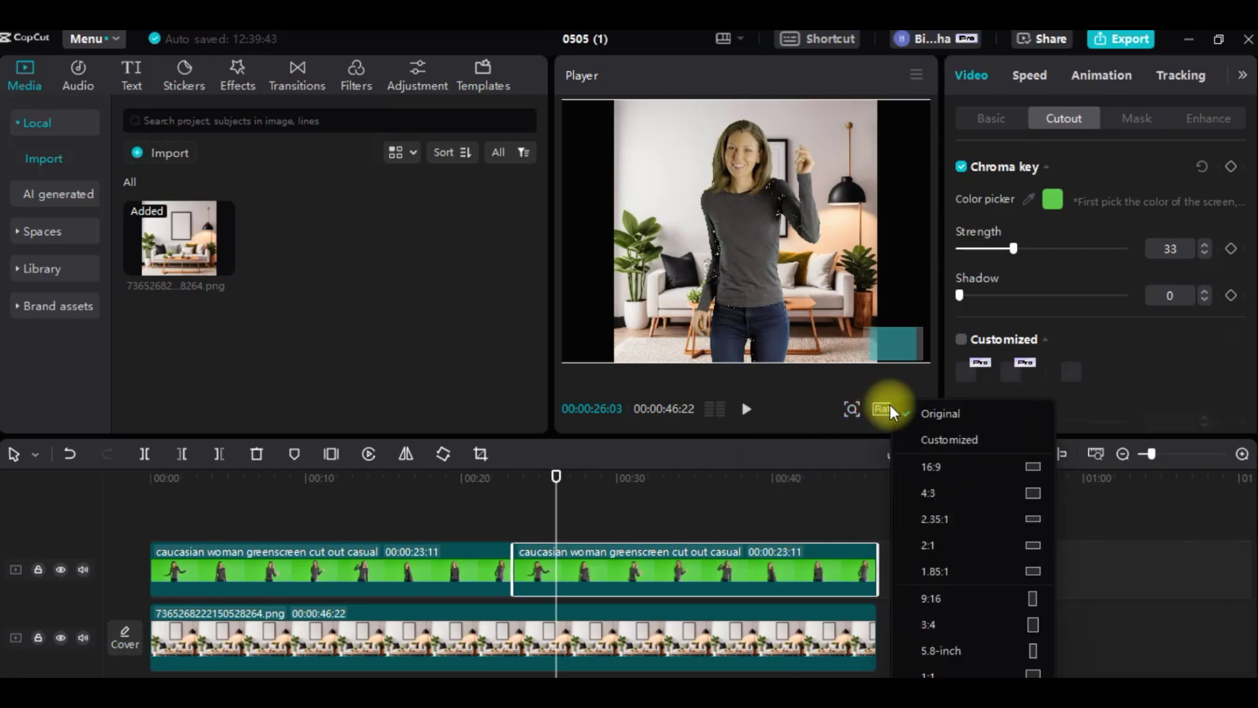
left_click(939, 470)
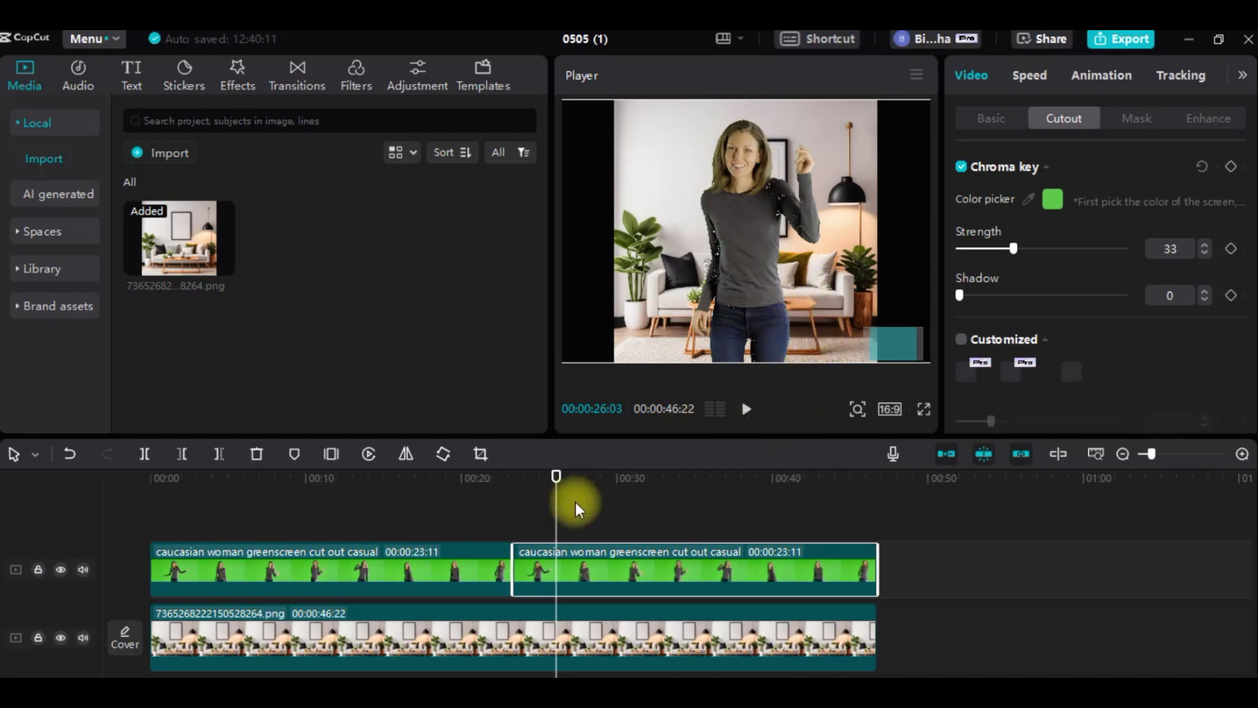
Set the first woman clip's chroma key strength to 22 and play the project from about 00:00:01:15
left_click_drag(557, 476, 466, 479)
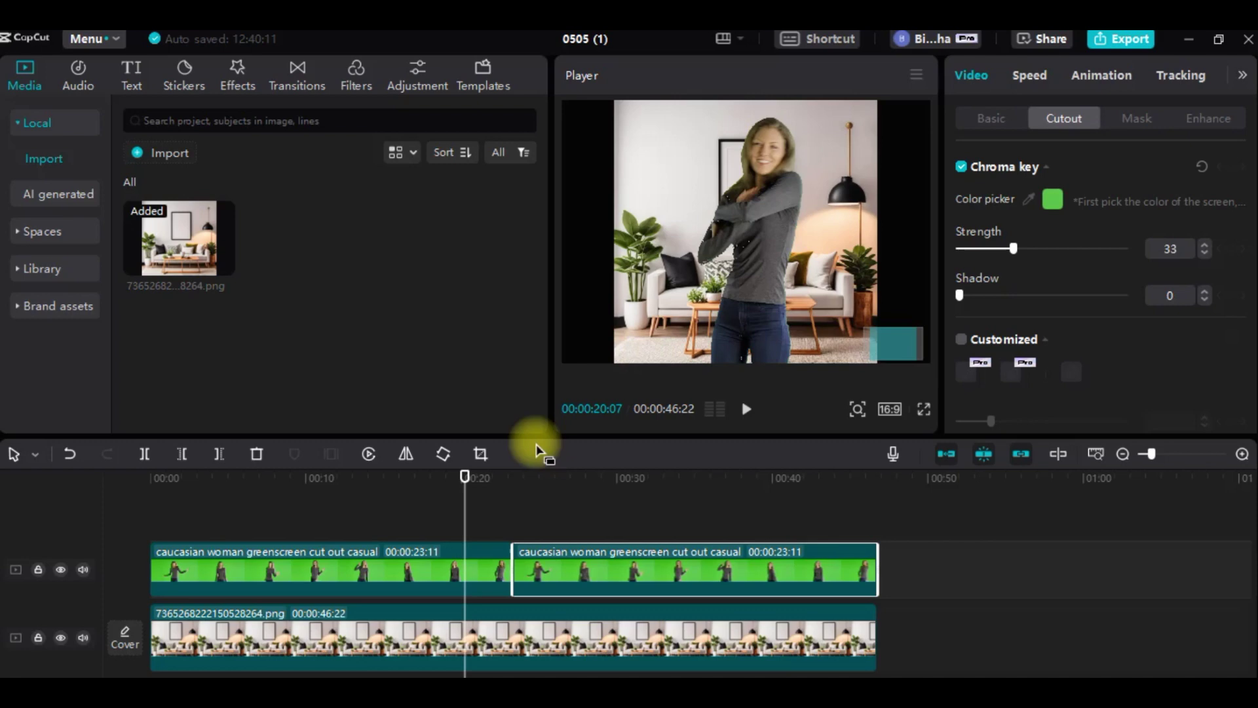
left_click(1049, 249)
left_click_drag(465, 474, 175, 441)
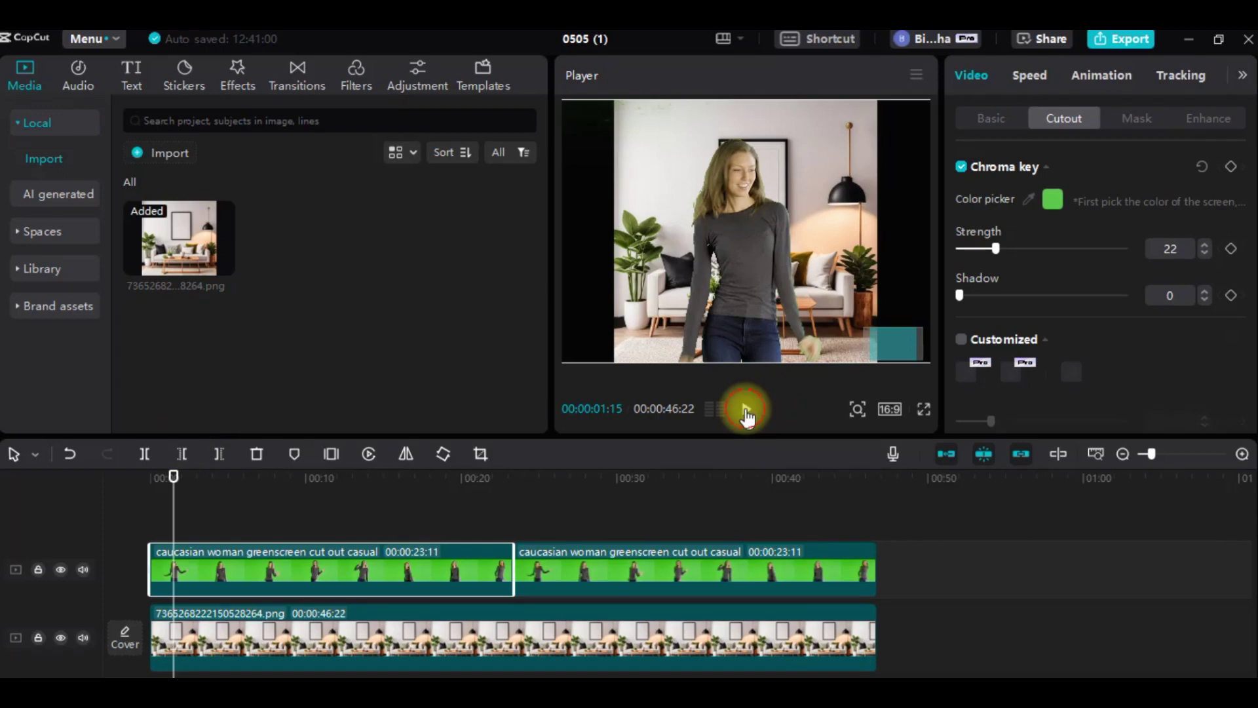
left_click(746, 410)
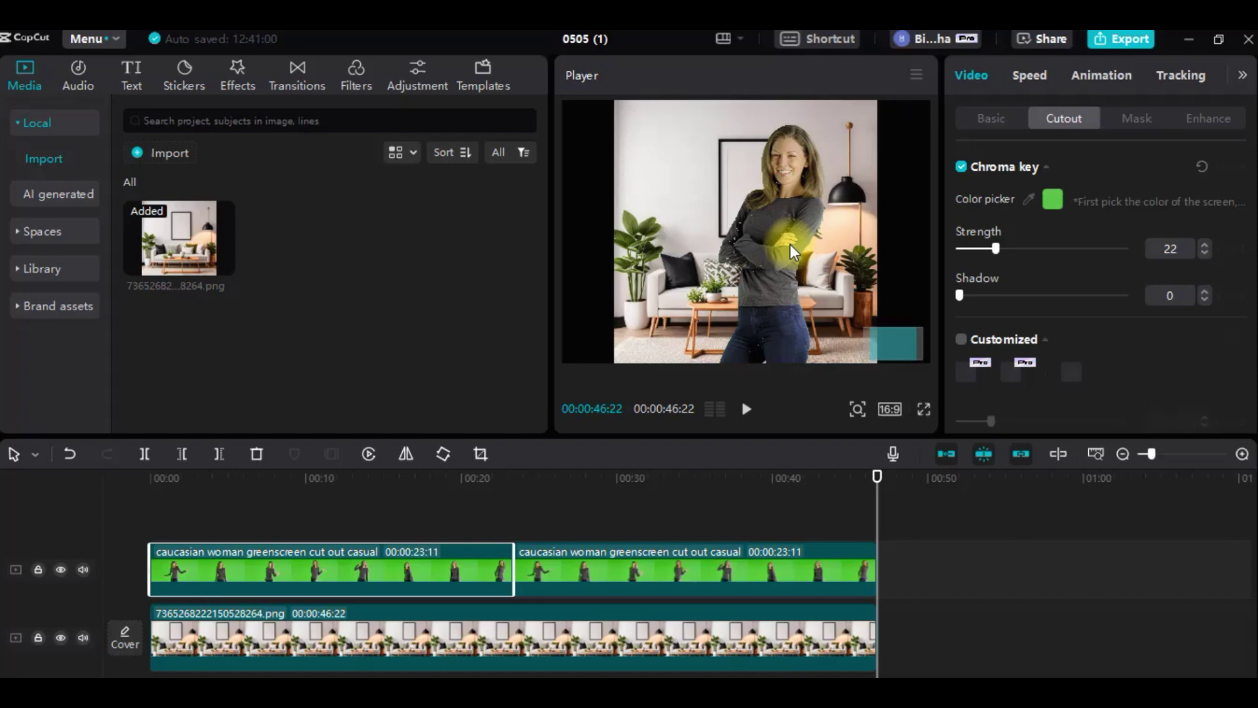
Move the second woman clip past the end of the living-room image to view the background alone
left_click(663, 639)
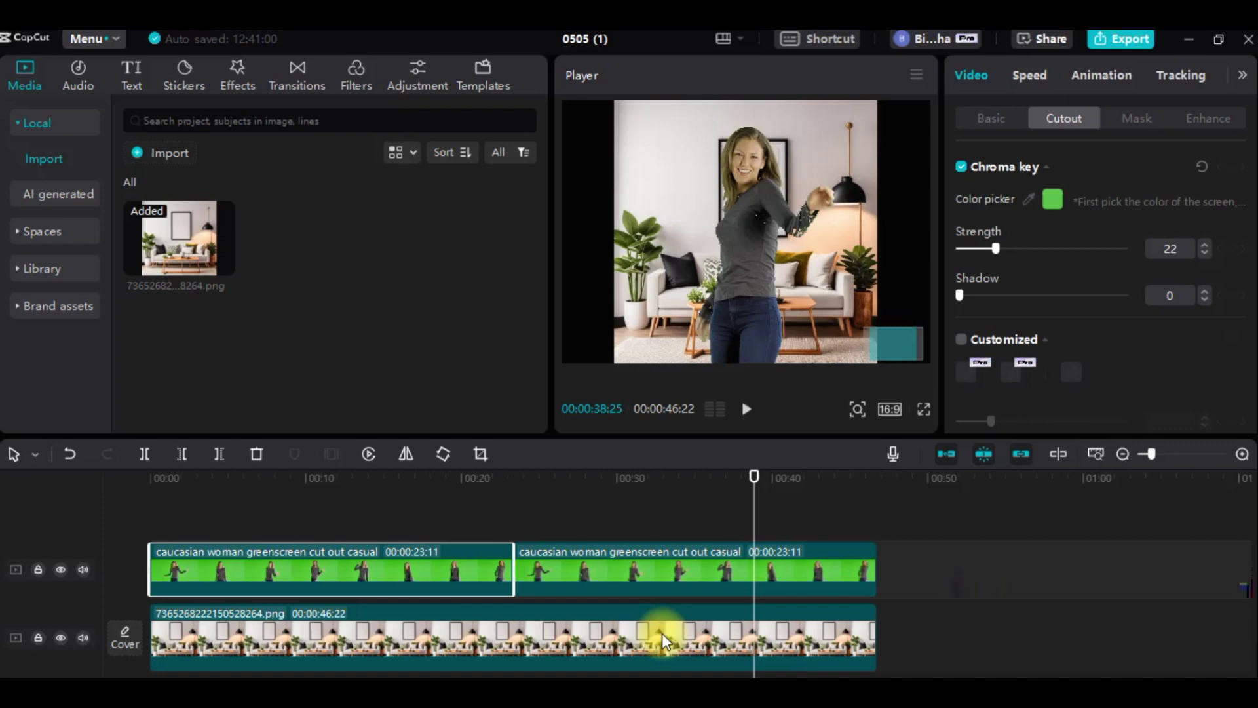
left_click(749, 194)
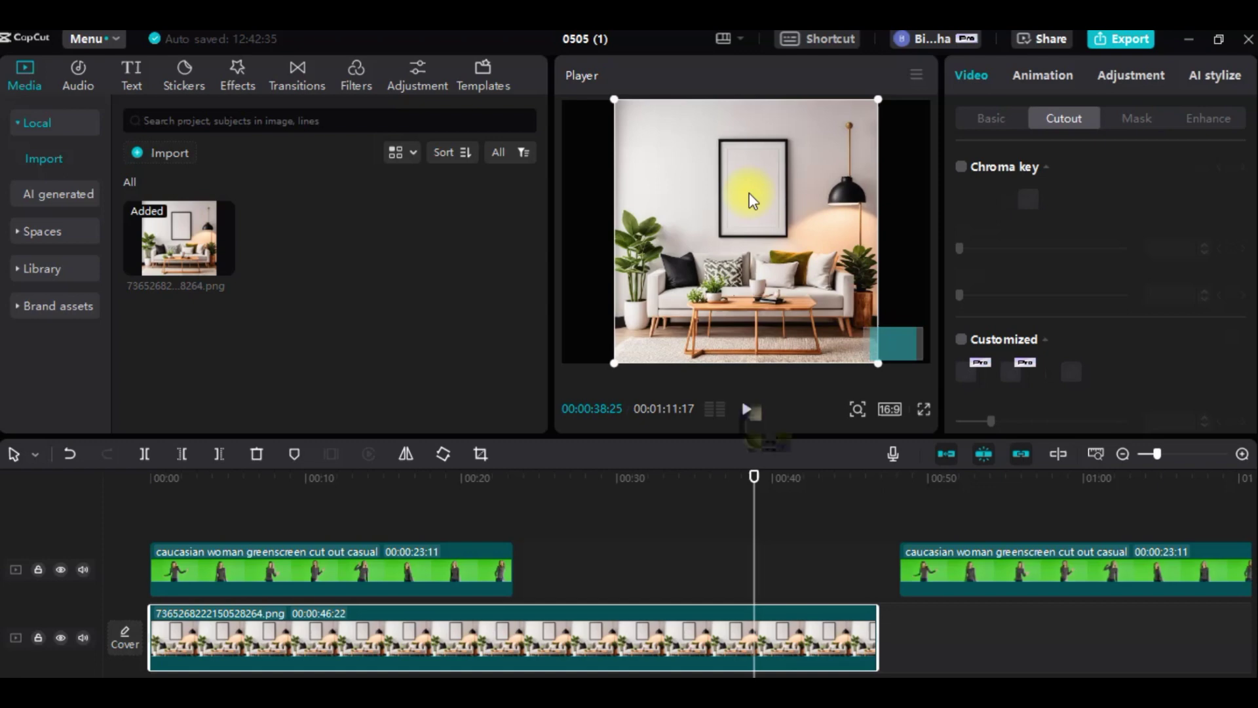
left_click(1074, 570)
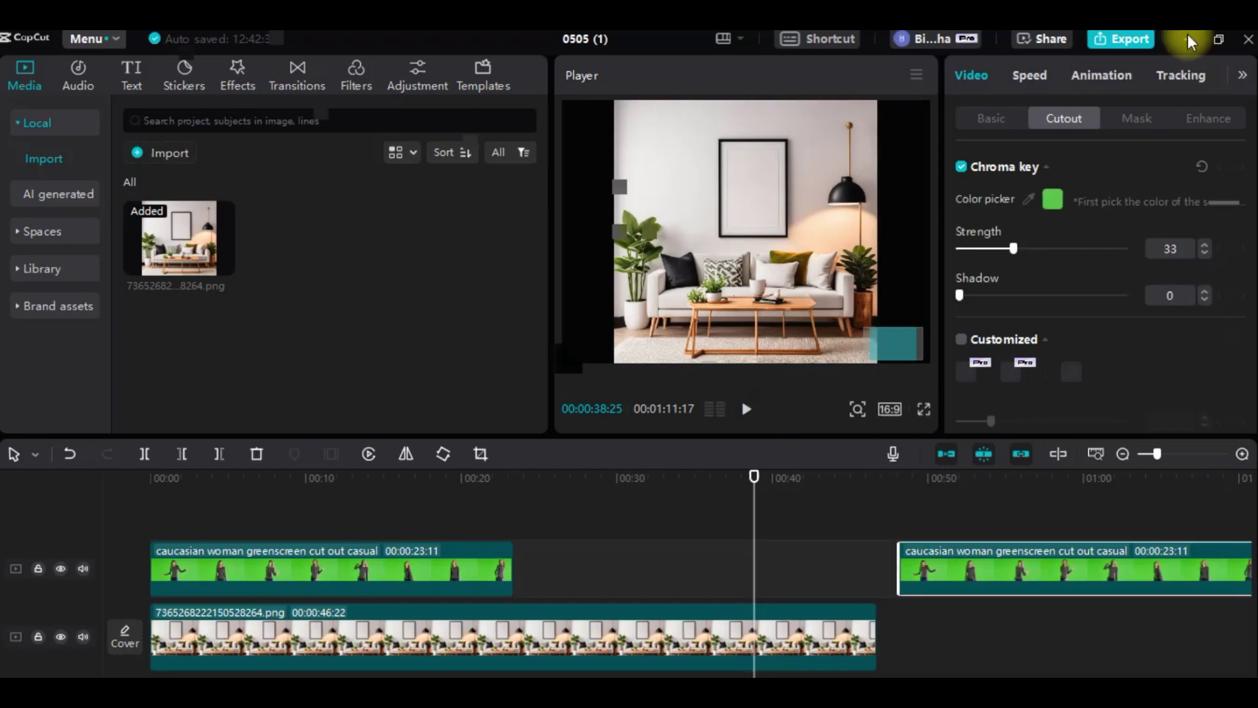
Switch to Canva in the Edge browser and show the uploaded images for the blank YouTube thumbnail design
left_click(1190, 39)
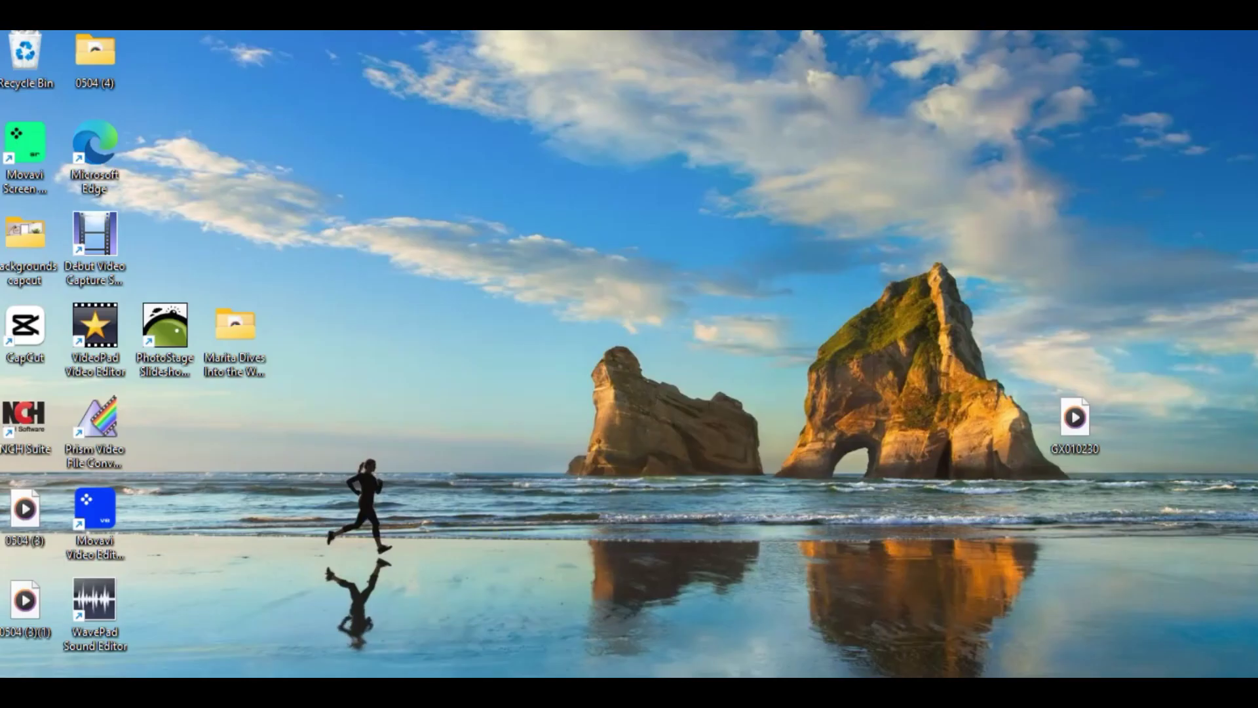
left_click(551, 618)
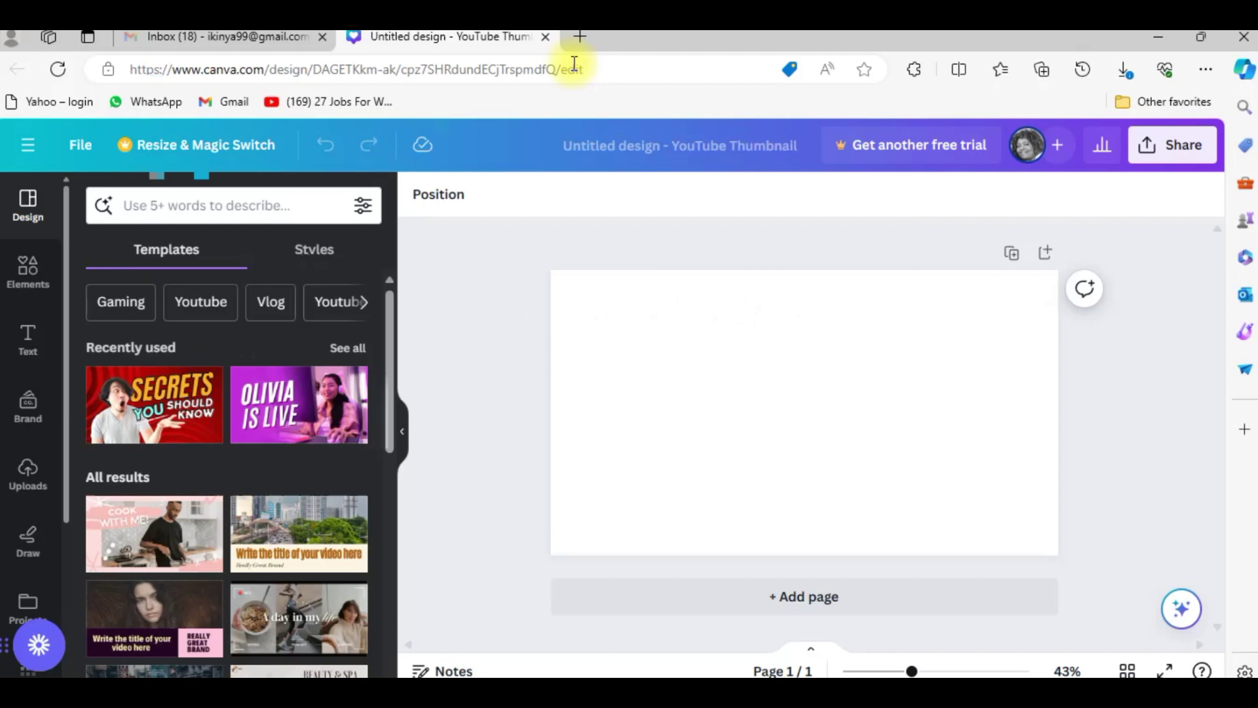
left_click(574, 63)
type("canva log in uk")
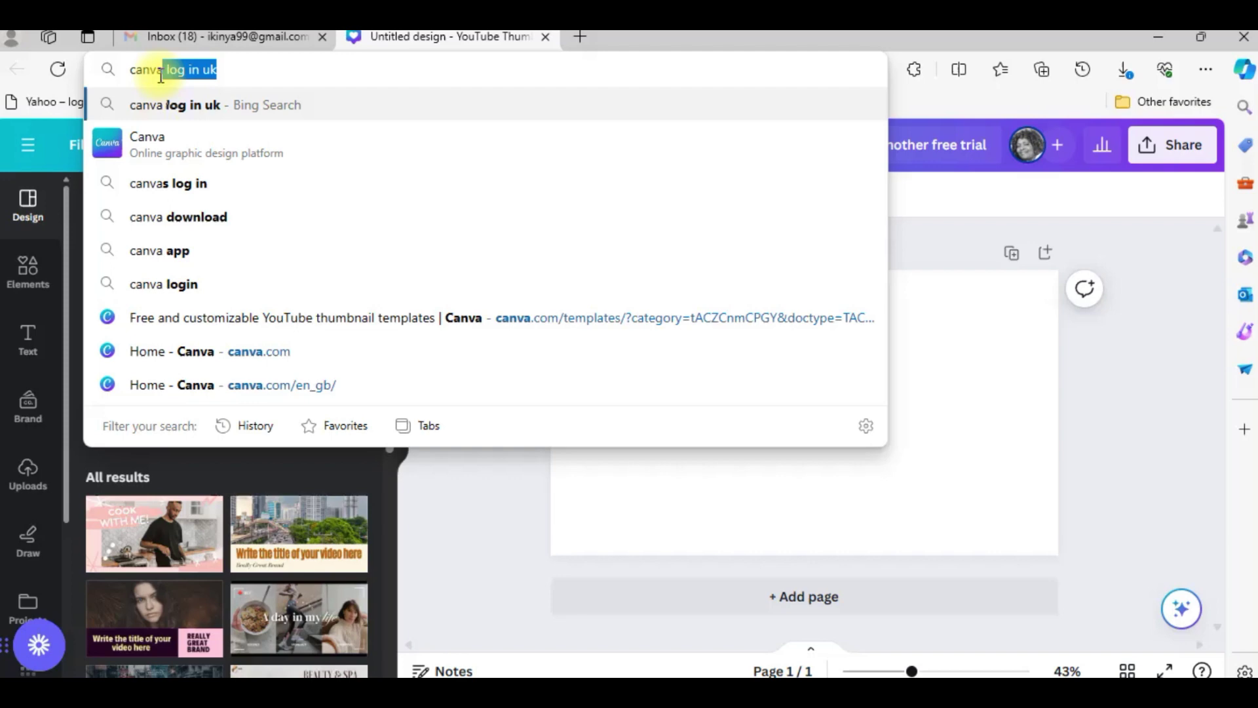
left_click(162, 297)
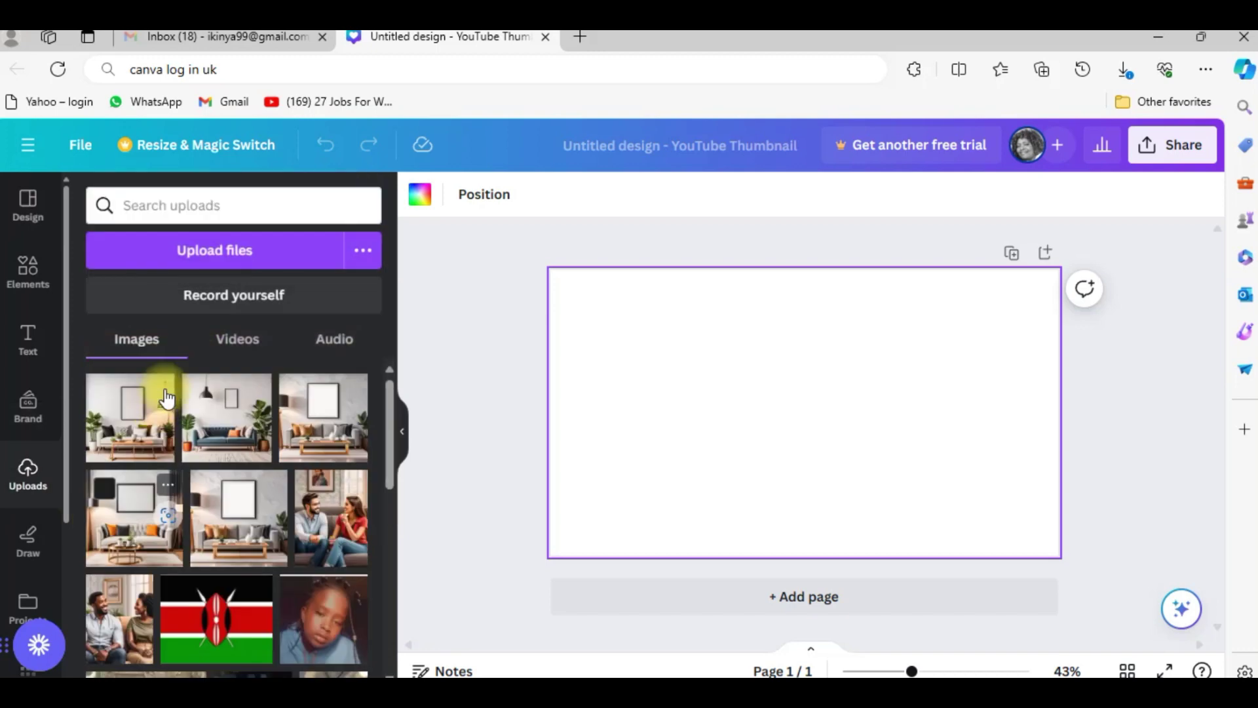
Upload the living-room image with the empty picture frame and place it as the thumbnail's full-page background
left_click(217, 255)
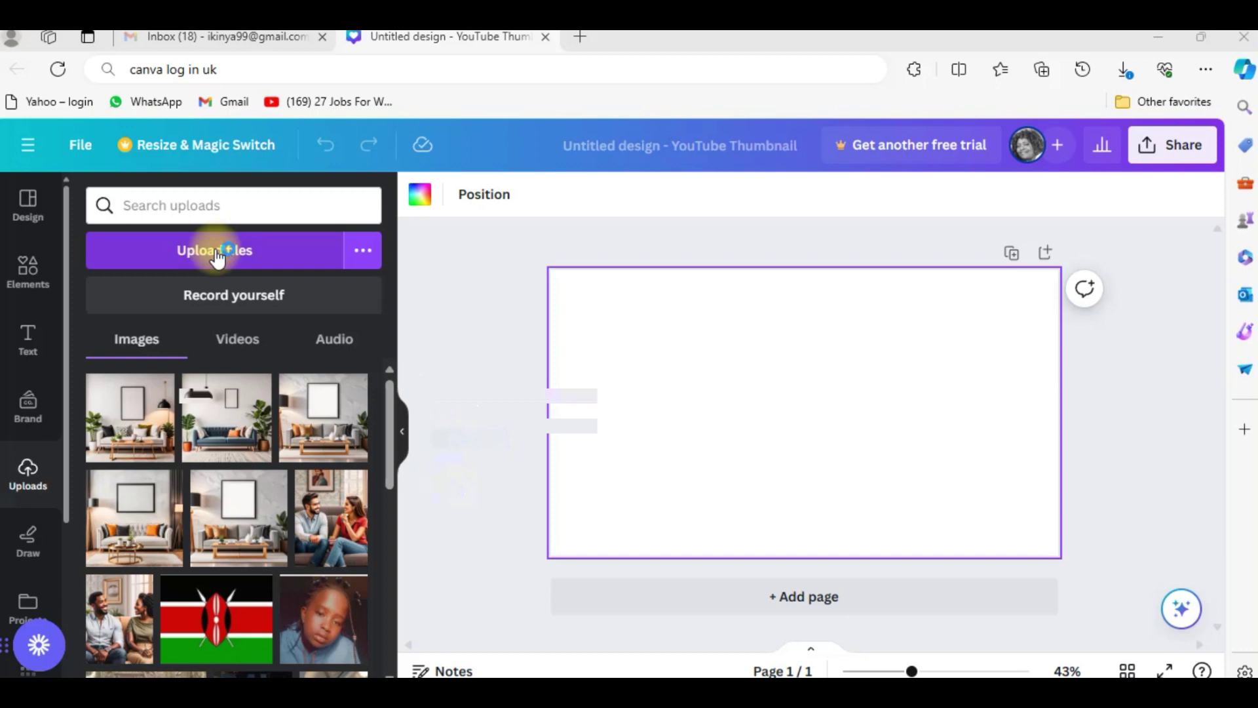
left_click_drag(245, 410, 624, 396)
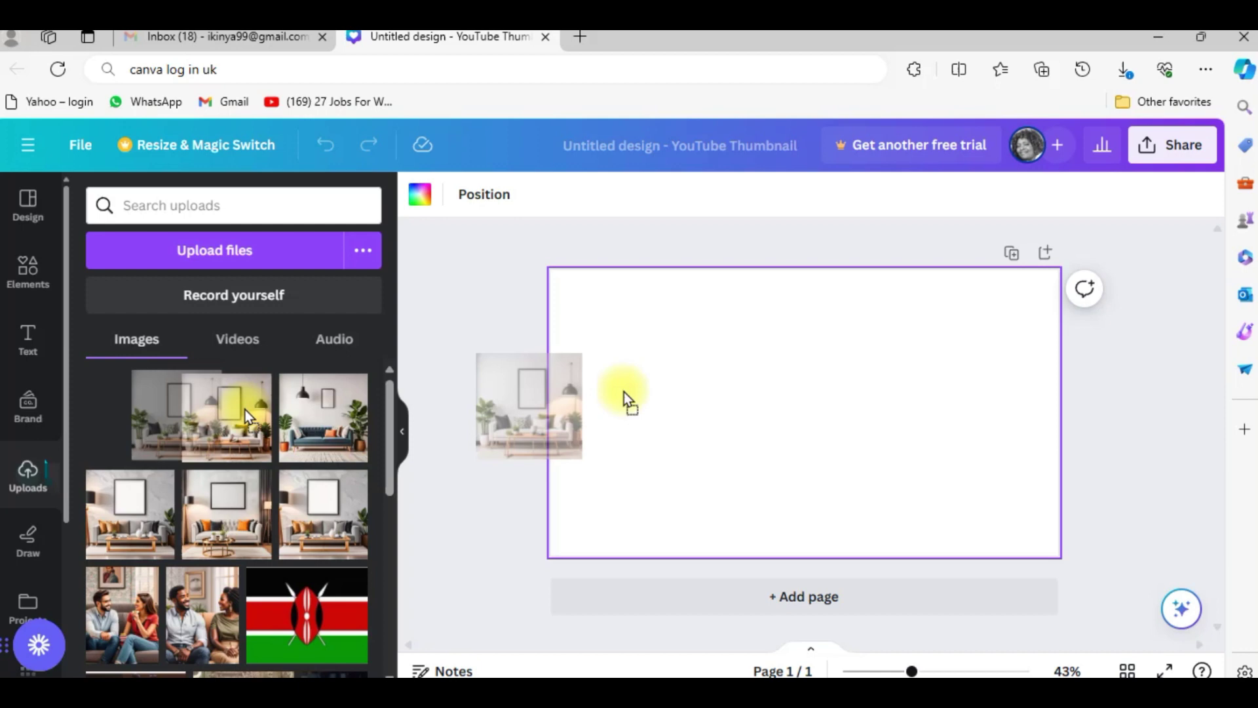
left_click_drag(624, 392, 624, 392)
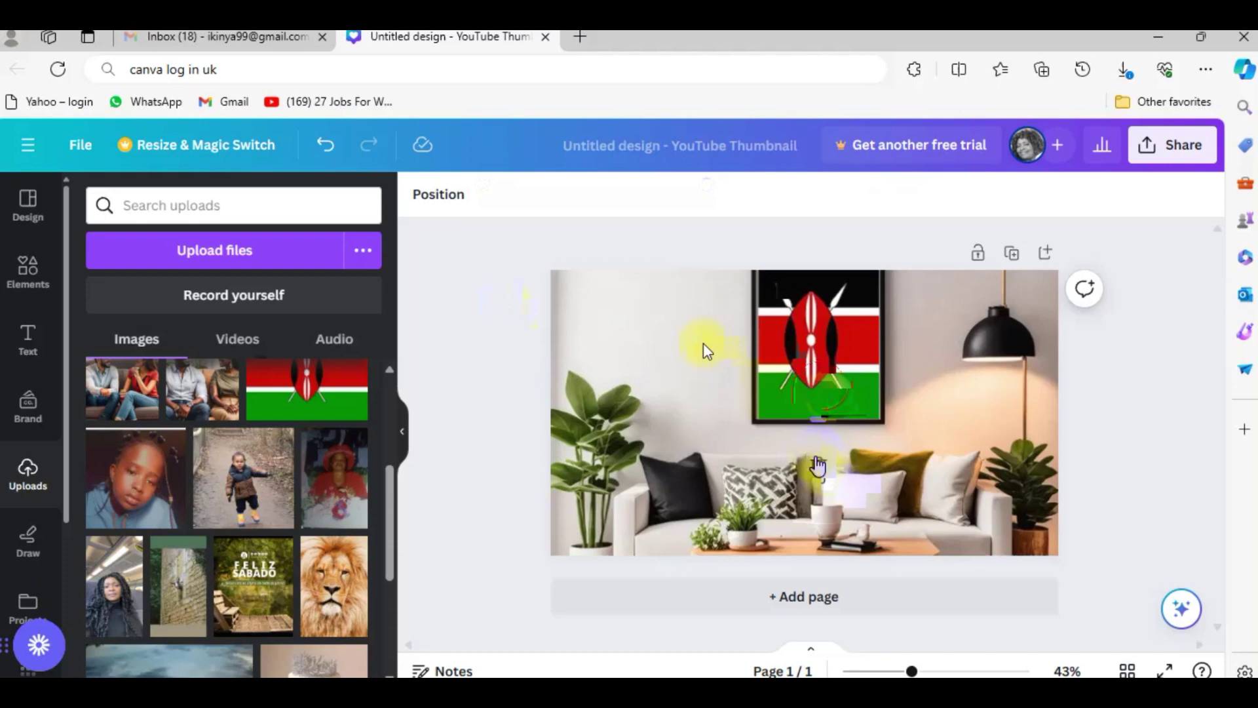
Try the Kenyan flag in the wall frame and replace it with the red-hat portrait, sized to fill the frame
left_click_drag(884, 347, 904, 342)
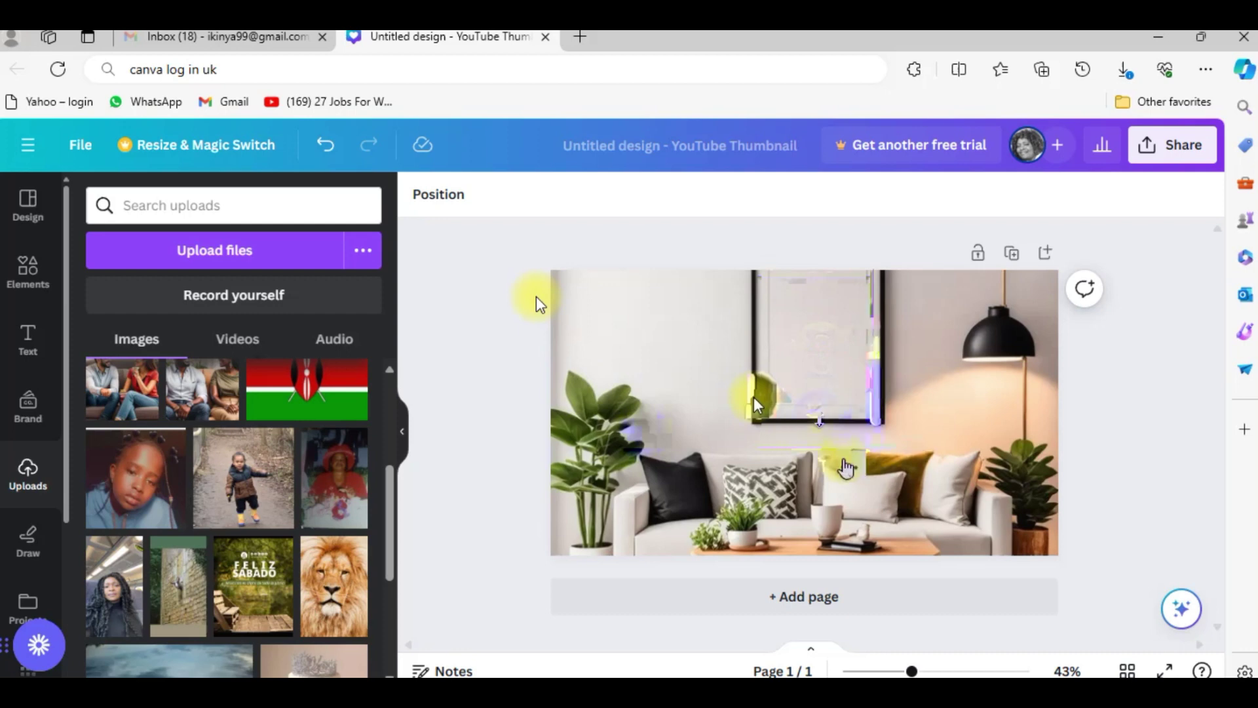
left_click_drag(819, 419, 825, 422)
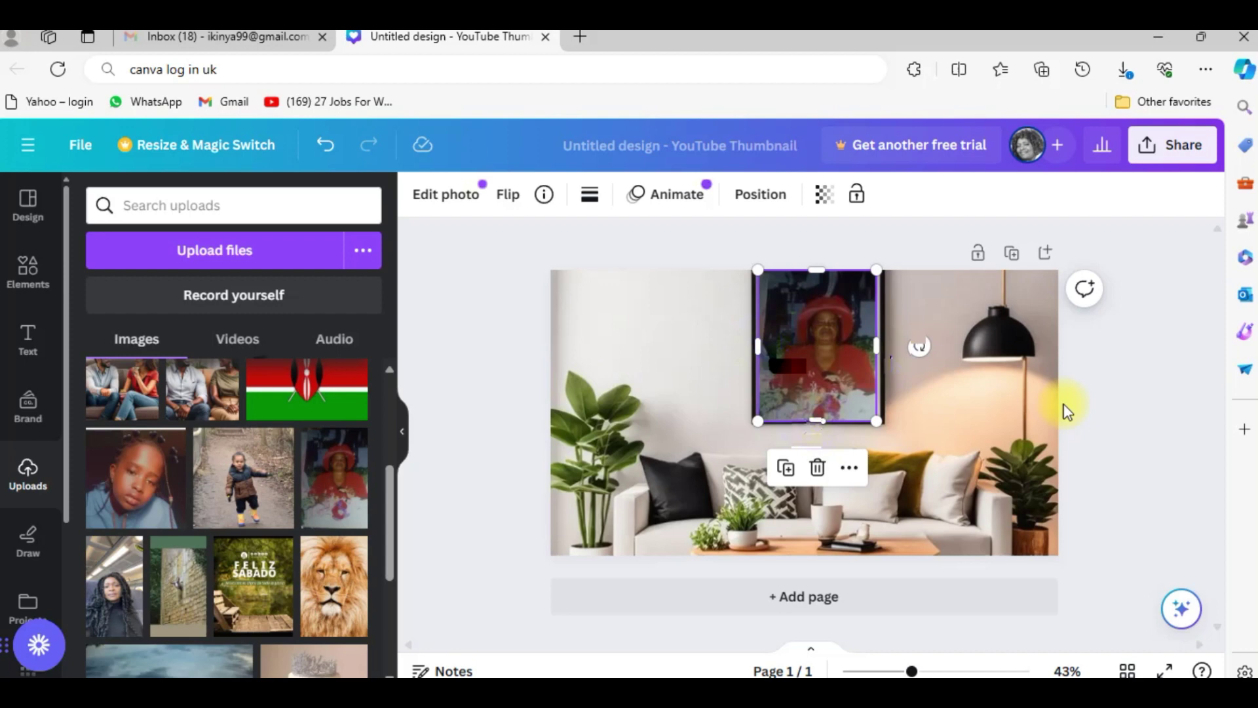
left_click(1066, 412)
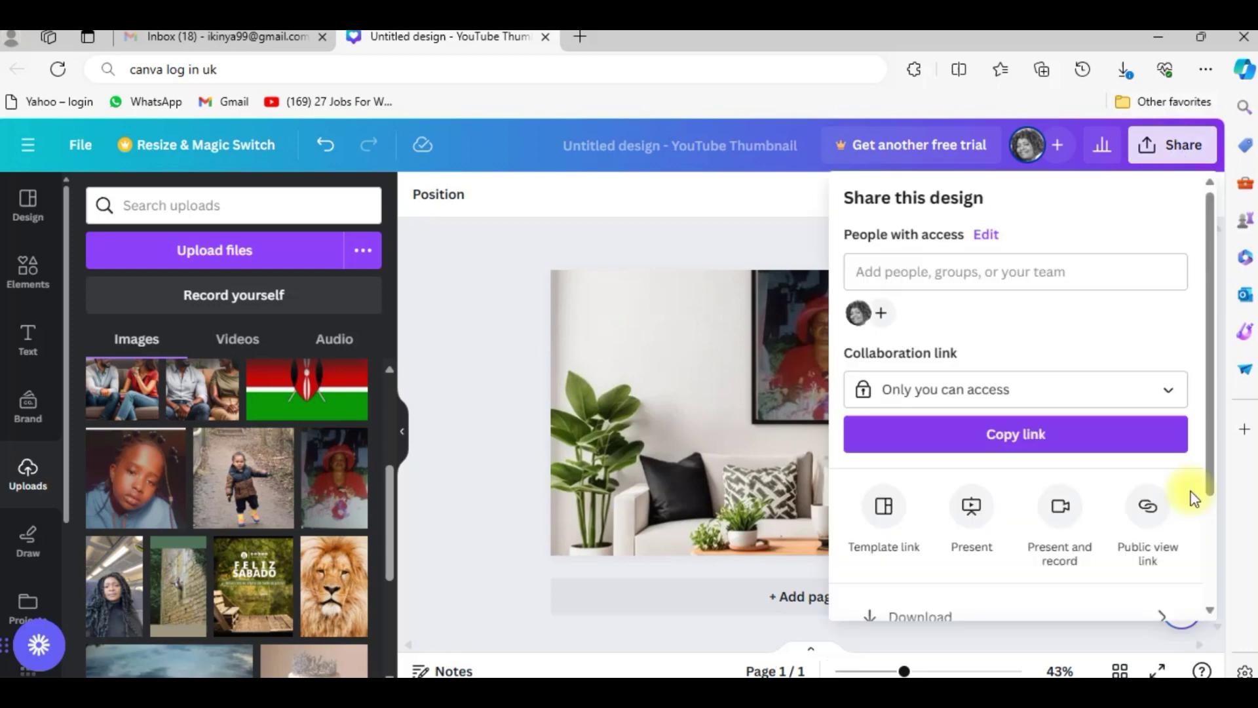
Download the finished design as a PNG and save the file from the browser's downloads
scroll(1193, 500, "down", 2)
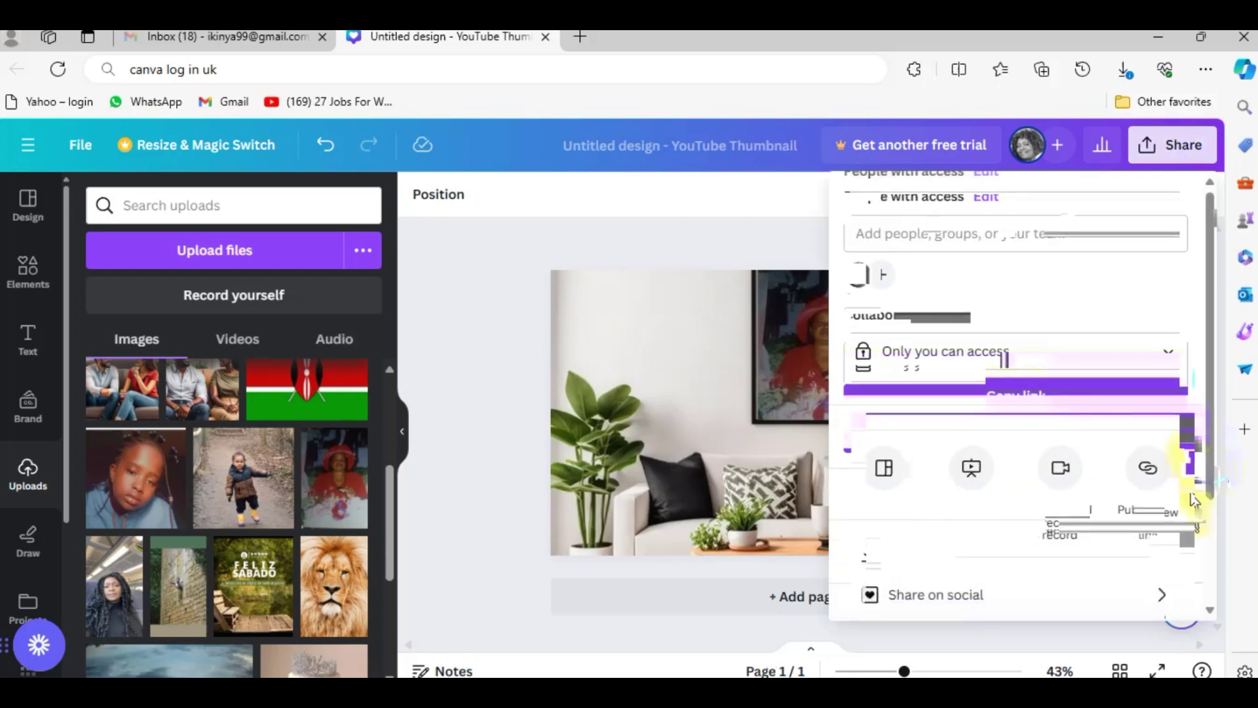
left_click(947, 555)
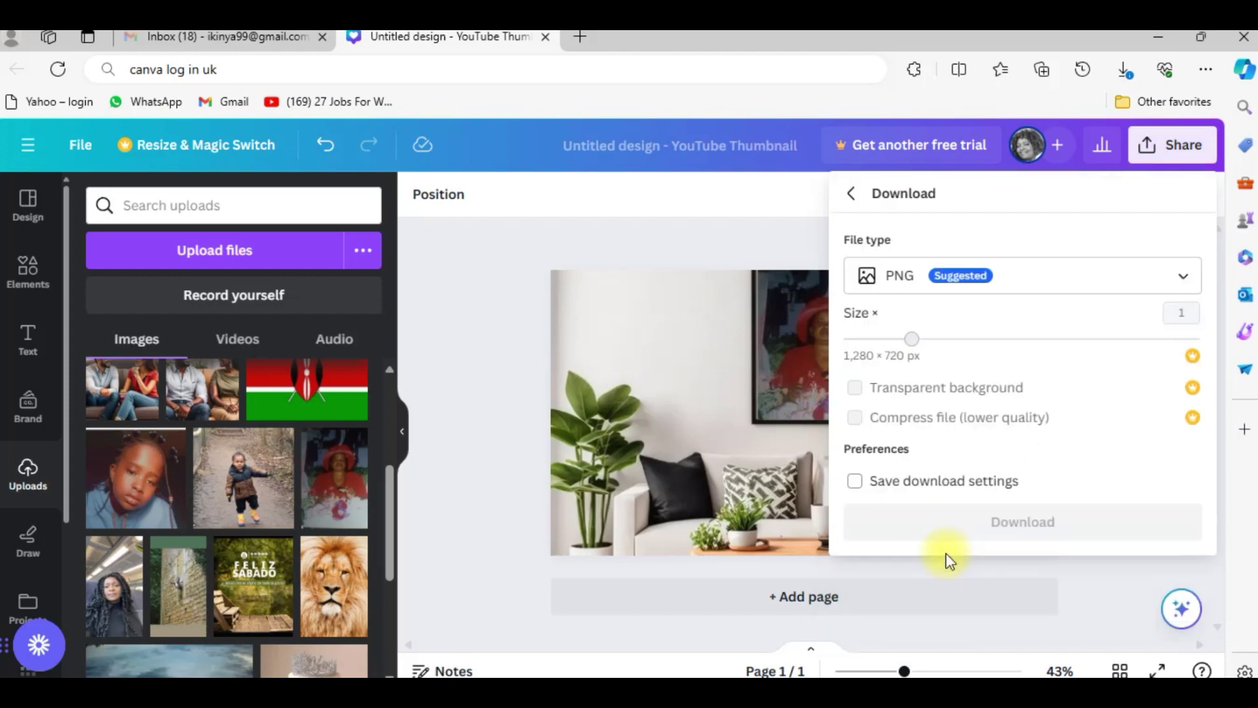
left_click(1000, 539)
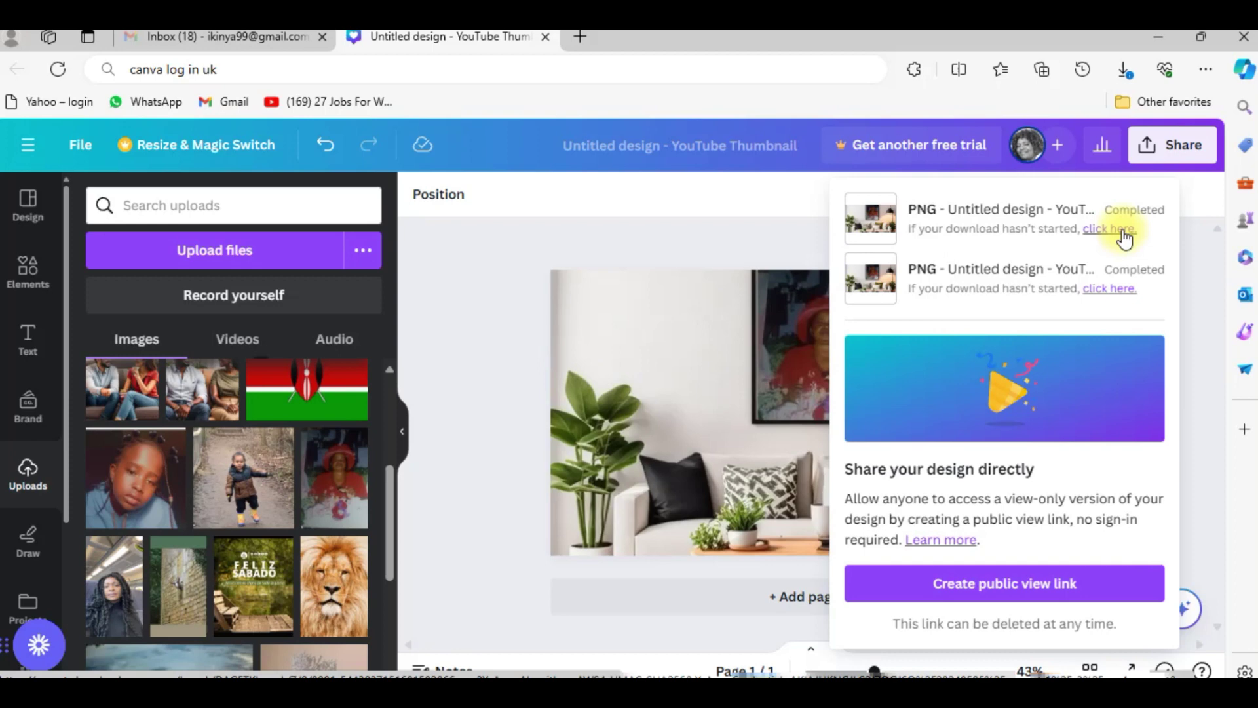
left_click(1123, 235)
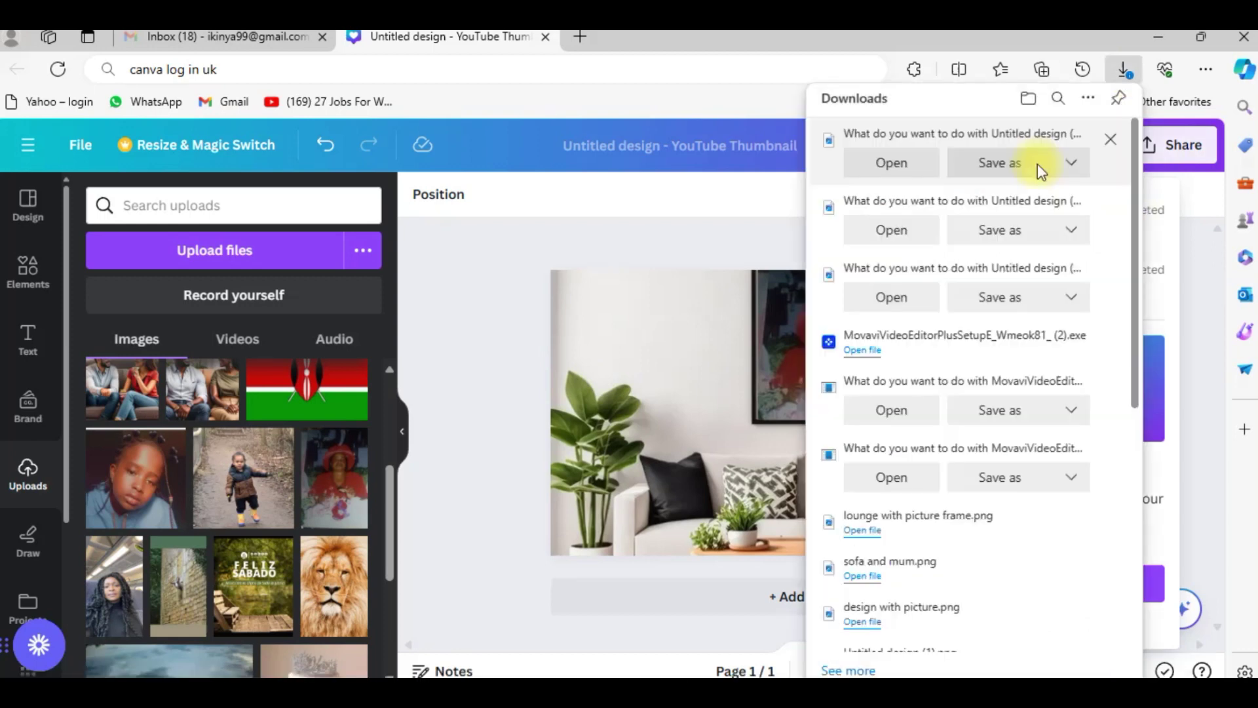
left_click(1037, 164)
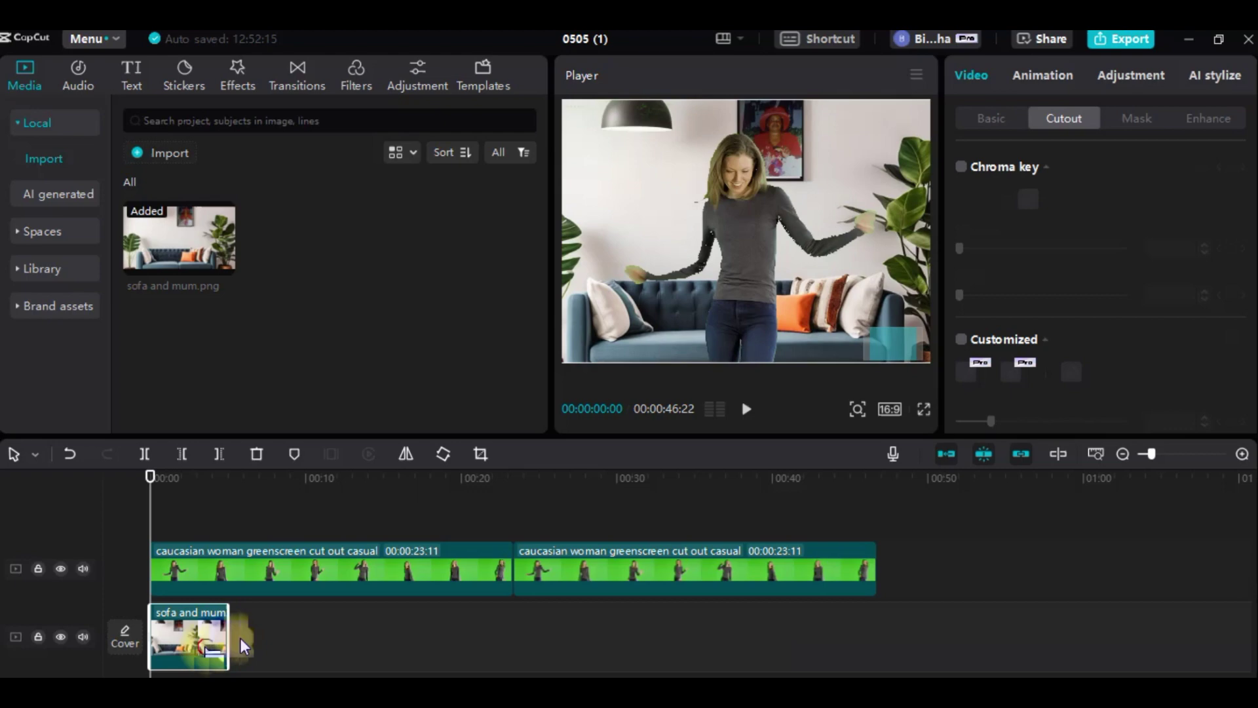
Extend the sofa and mum.png background in CapCut to 00:00:46:22 under both woman clips and play the result
left_click_drag(239, 642, 711, 465)
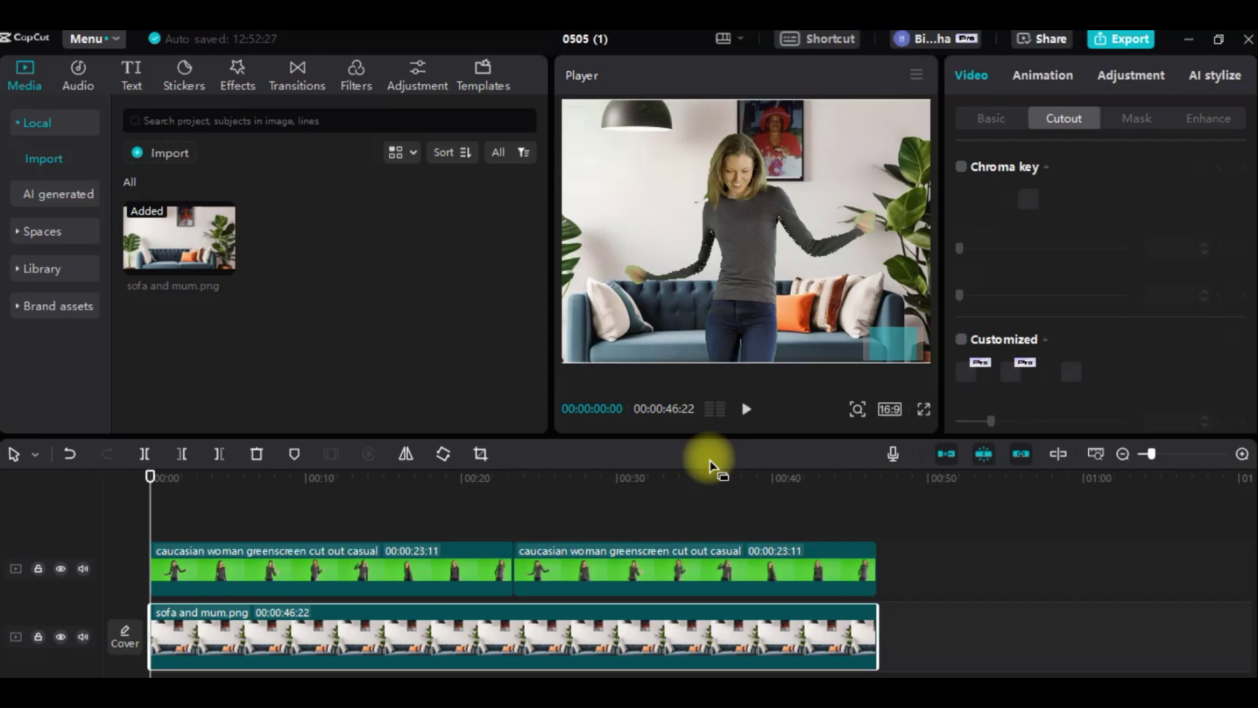
left_click(745, 409)
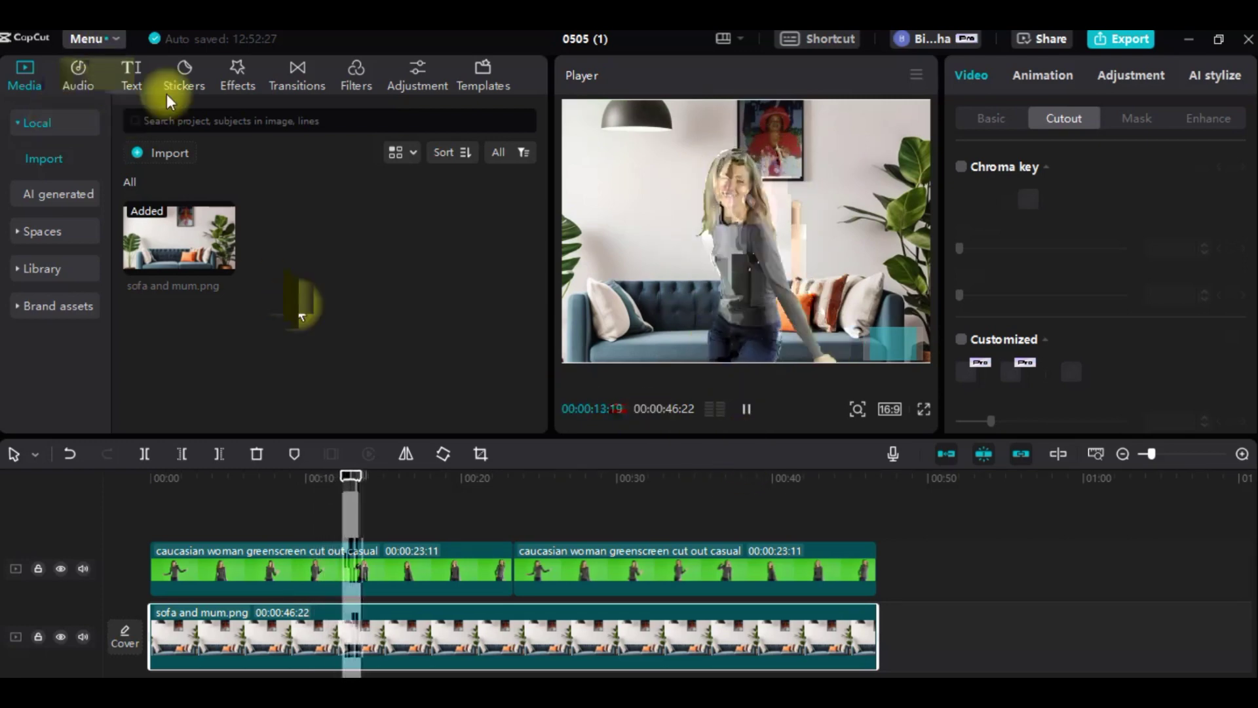
Search the music library for "trending music for reels no copyright"
mouse_move(234, 259)
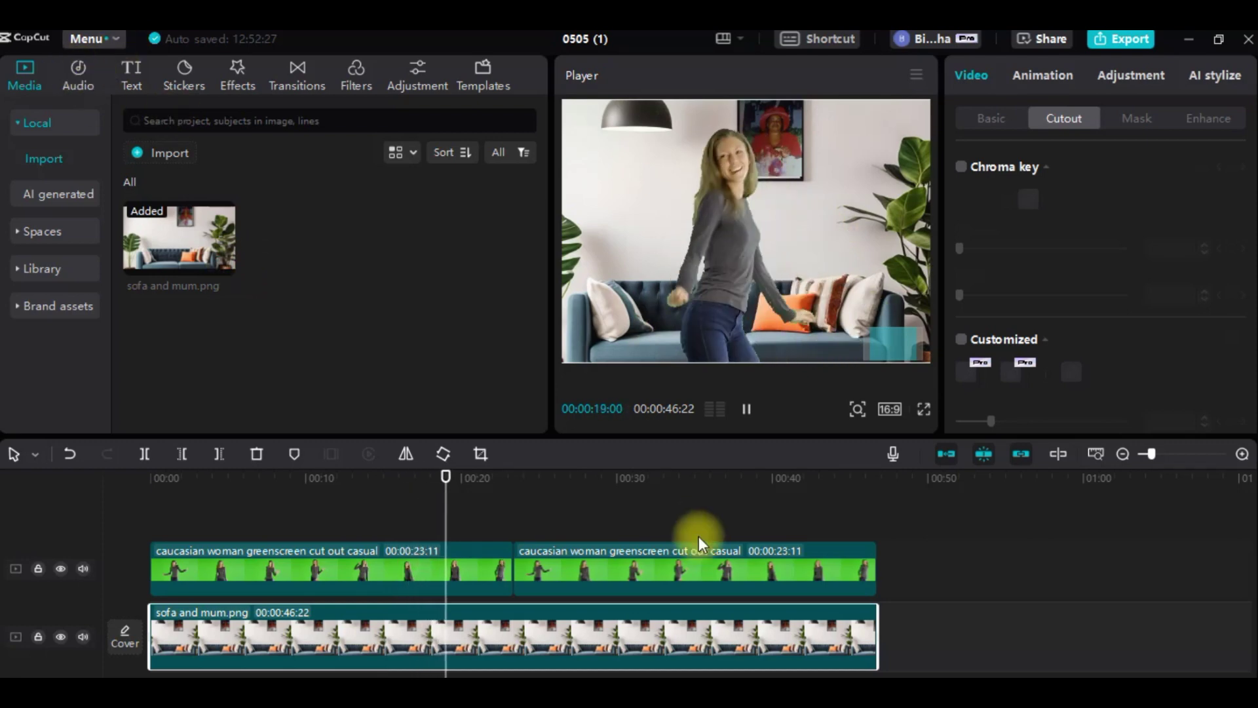
left_click(76, 73)
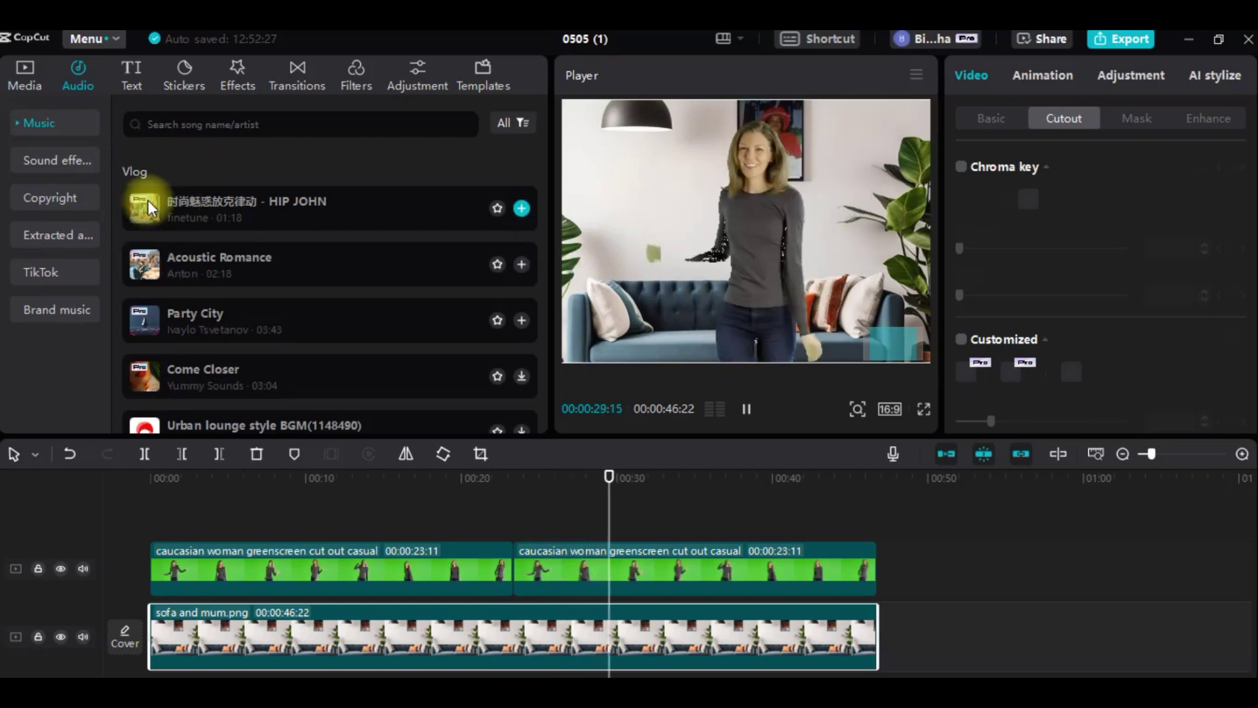
left_click(225, 125)
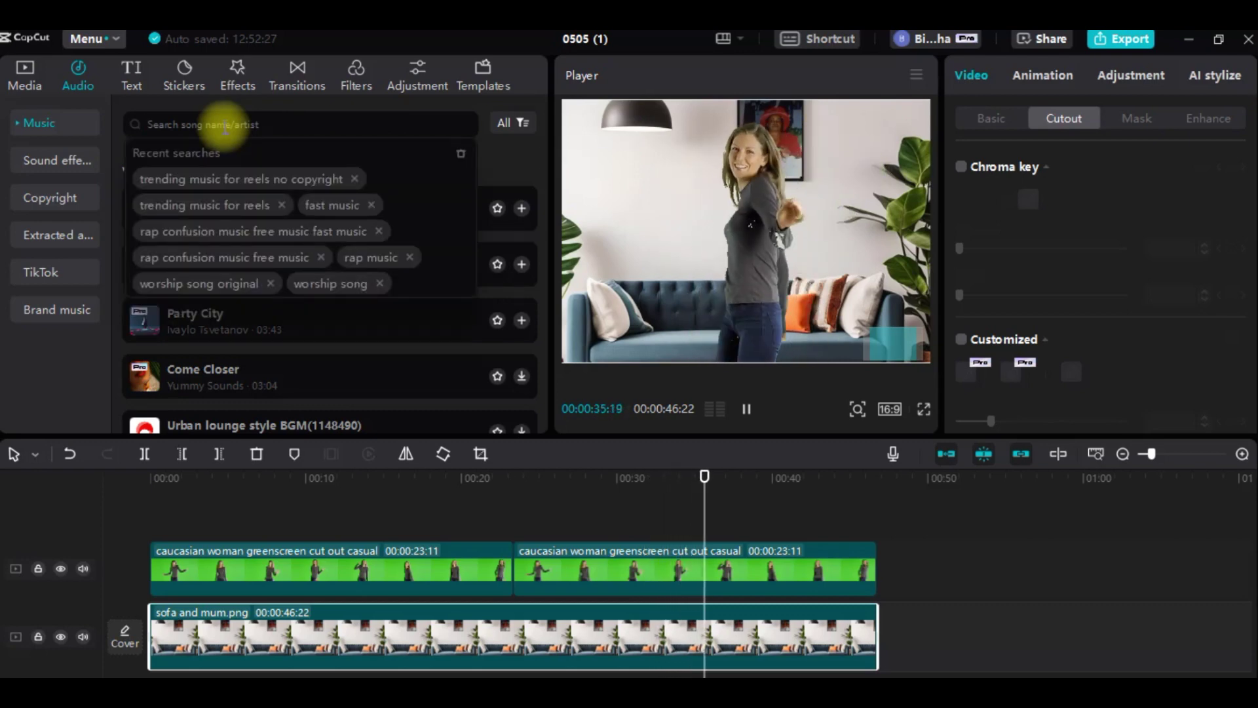
type("tr")
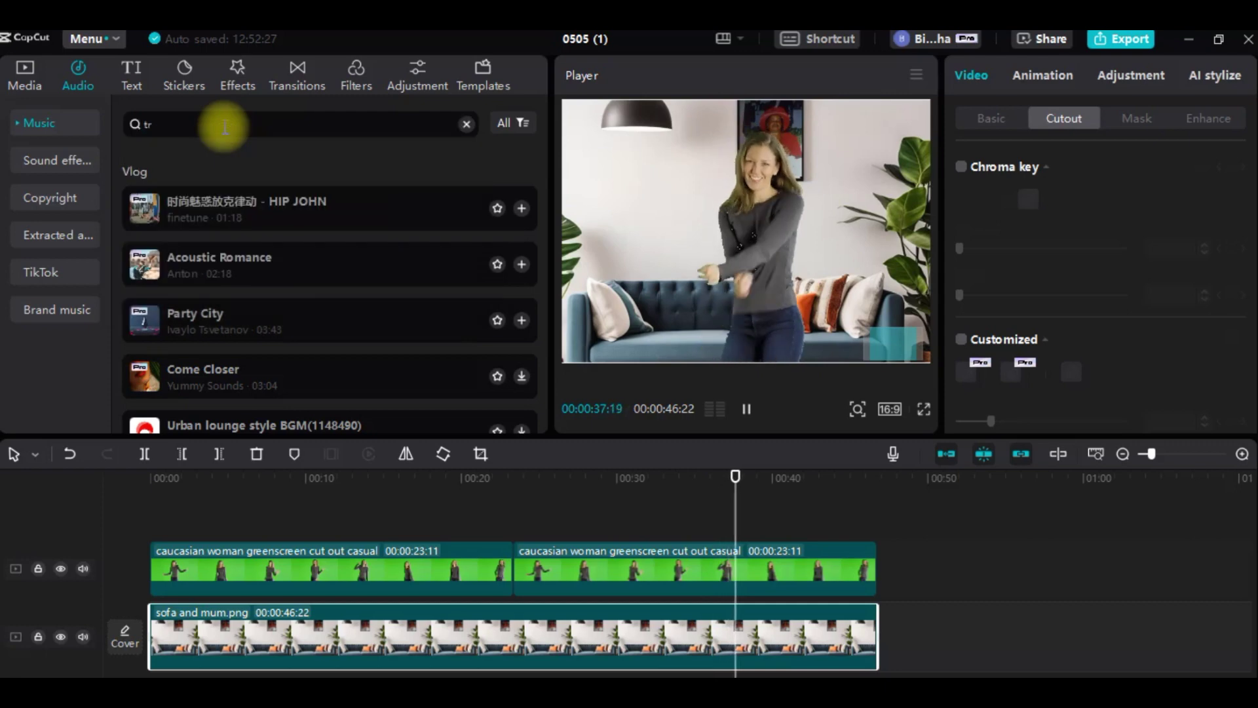
type("ending musi")
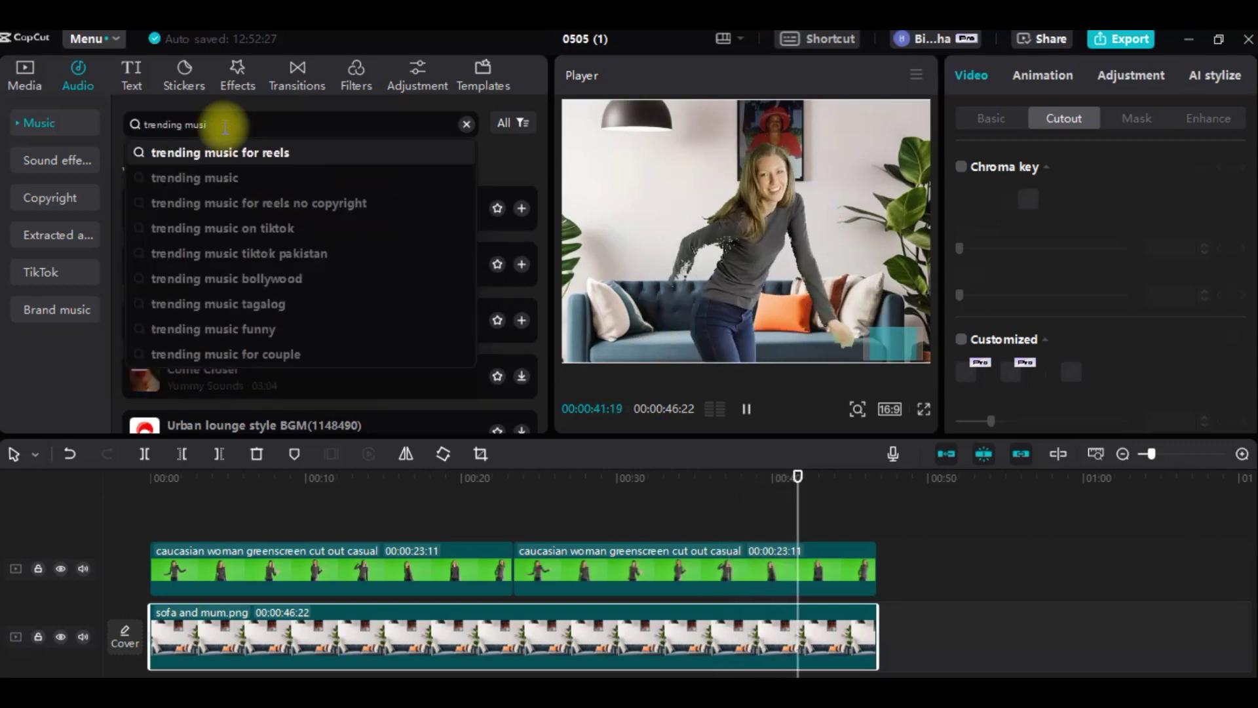
type("c")
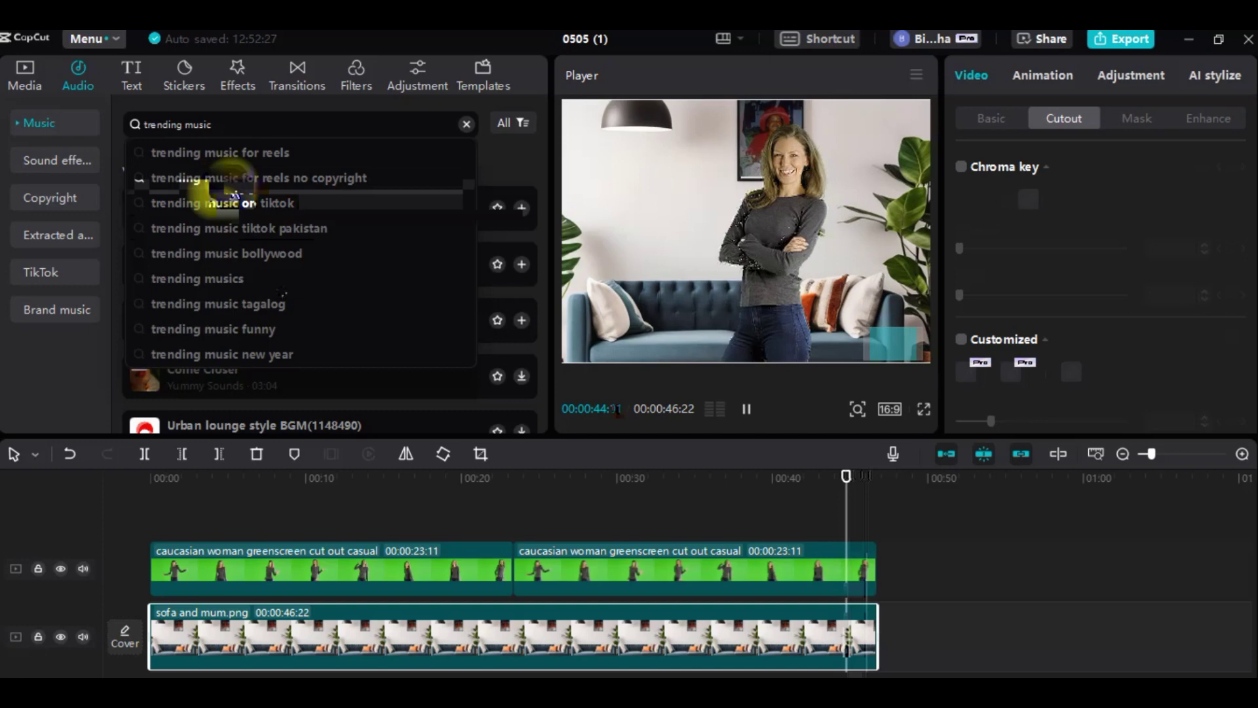
left_click(144, 177)
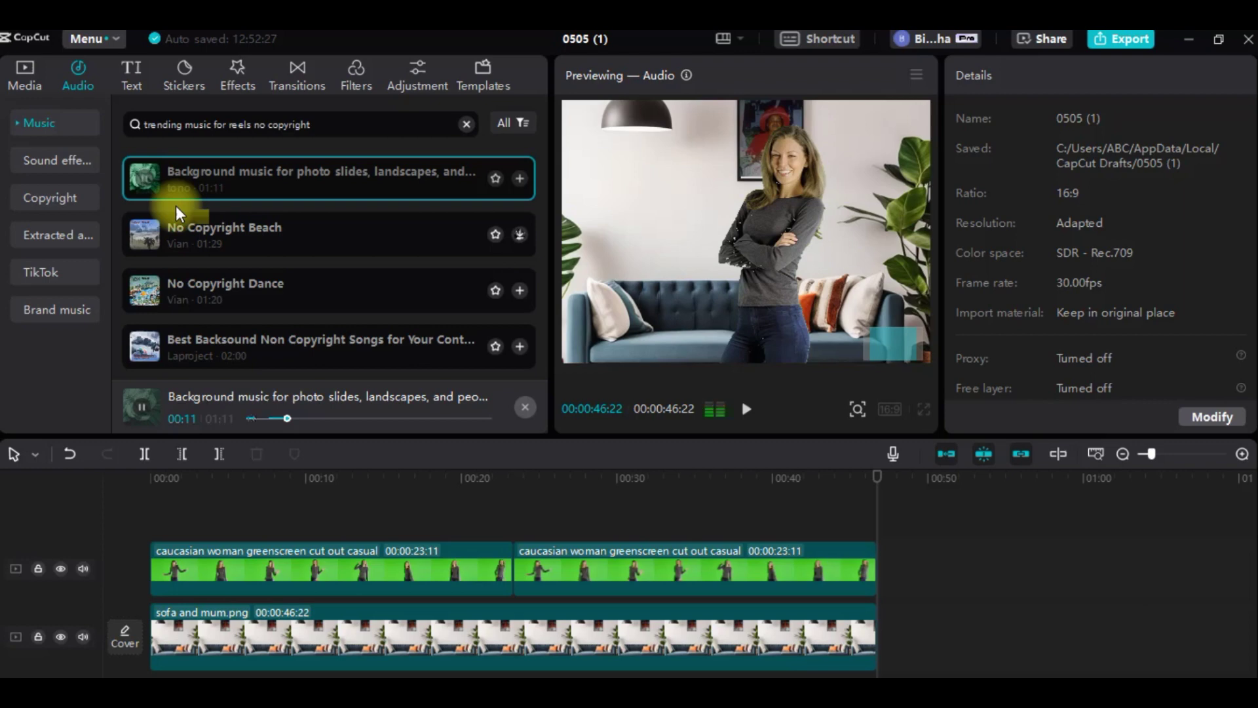
Preview No Copyright Beach and No Copyright Dance, and add "Background music for photo slides, landscapes, and people" at the start of the timeline
left_click(151, 228)
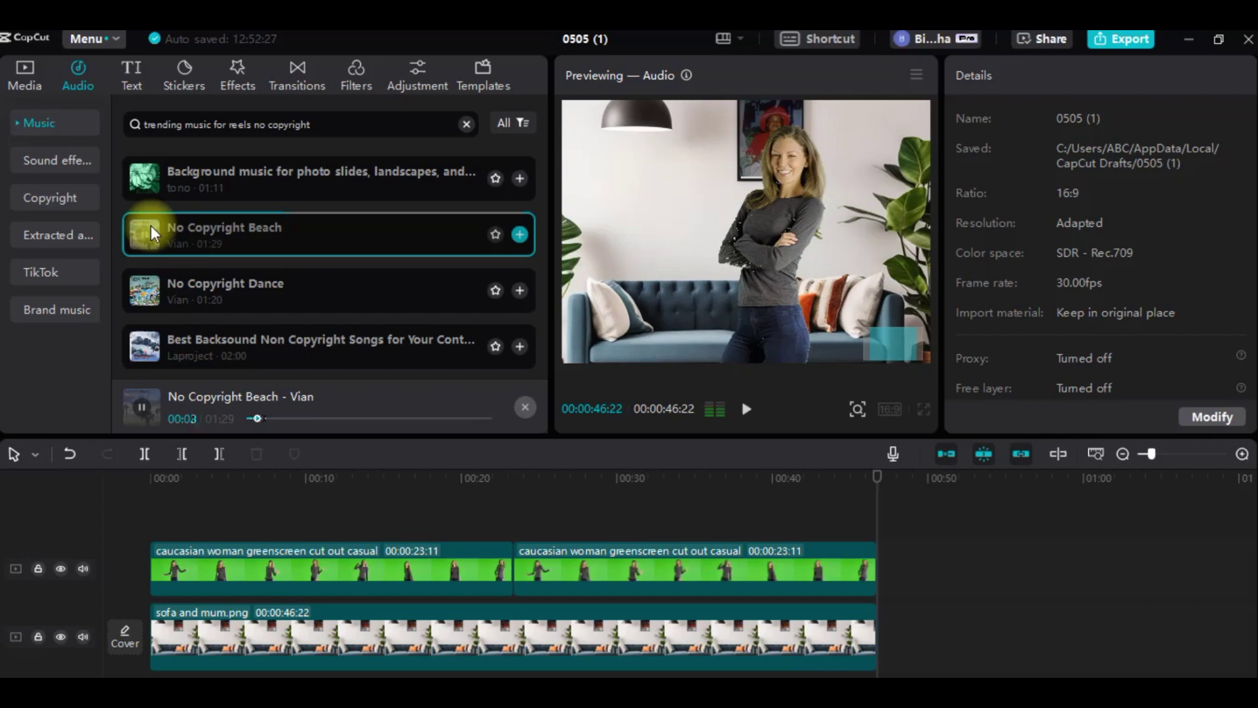
left_click(147, 295)
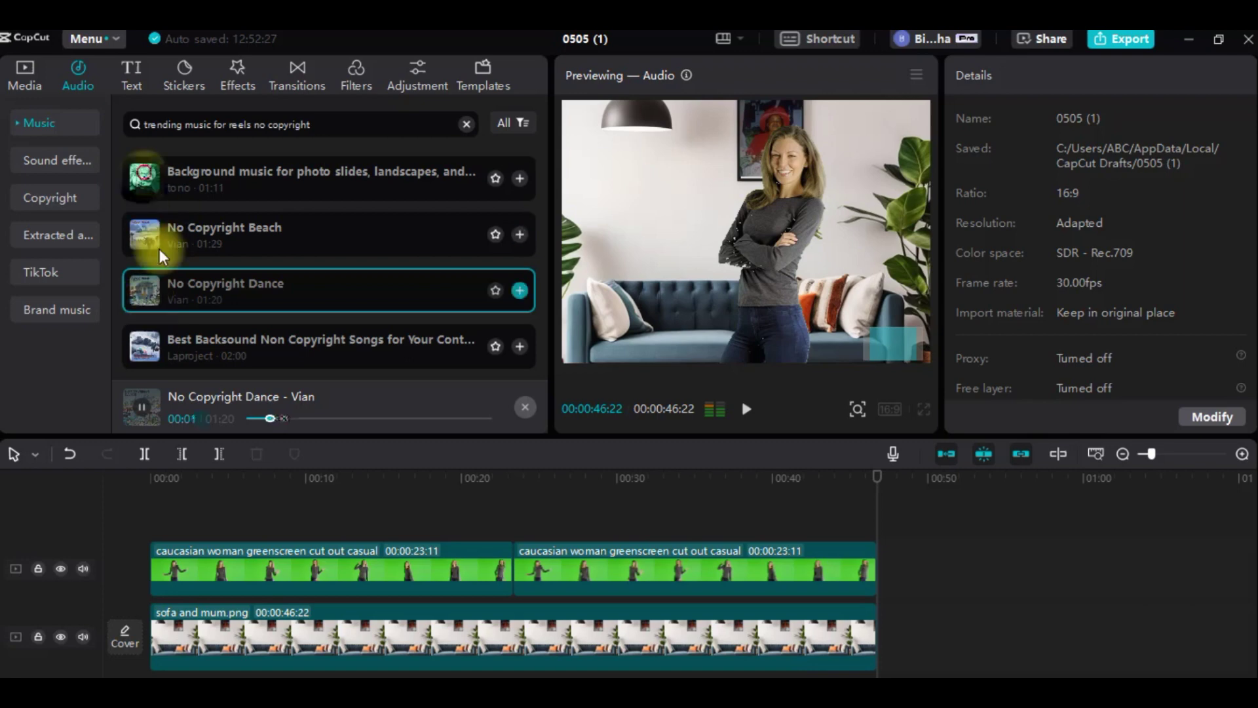
left_click(157, 179)
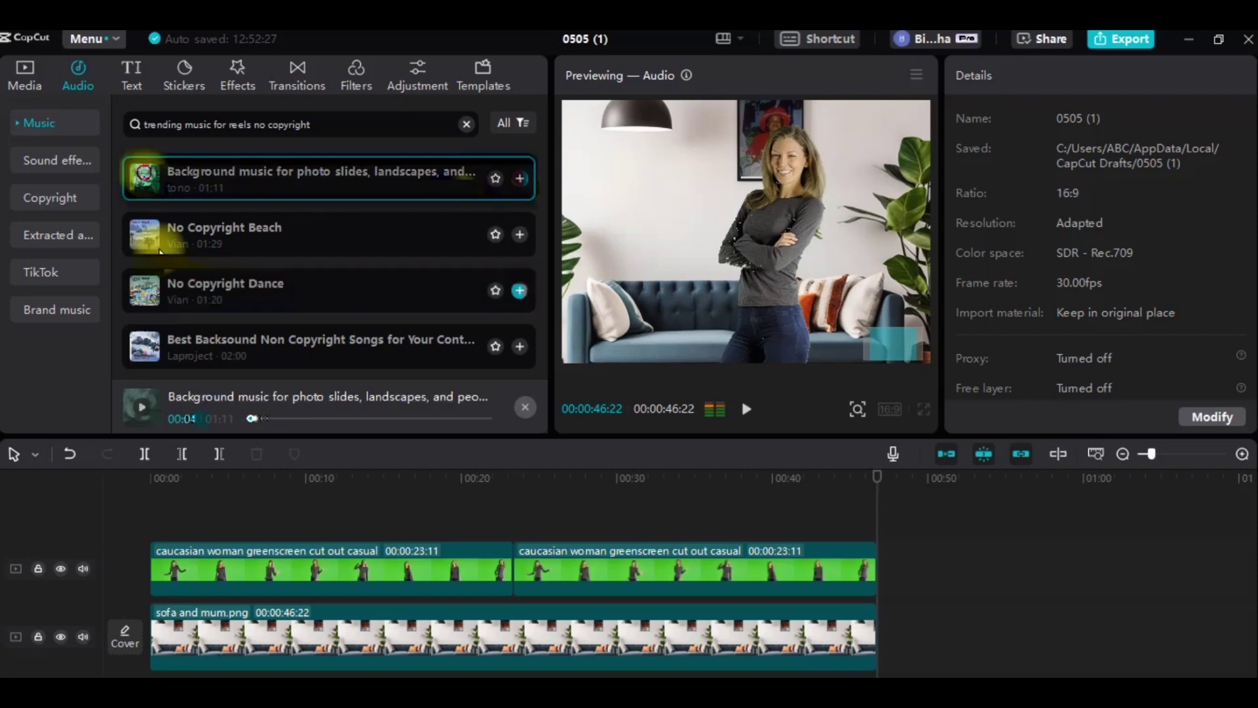
left_click(520, 179)
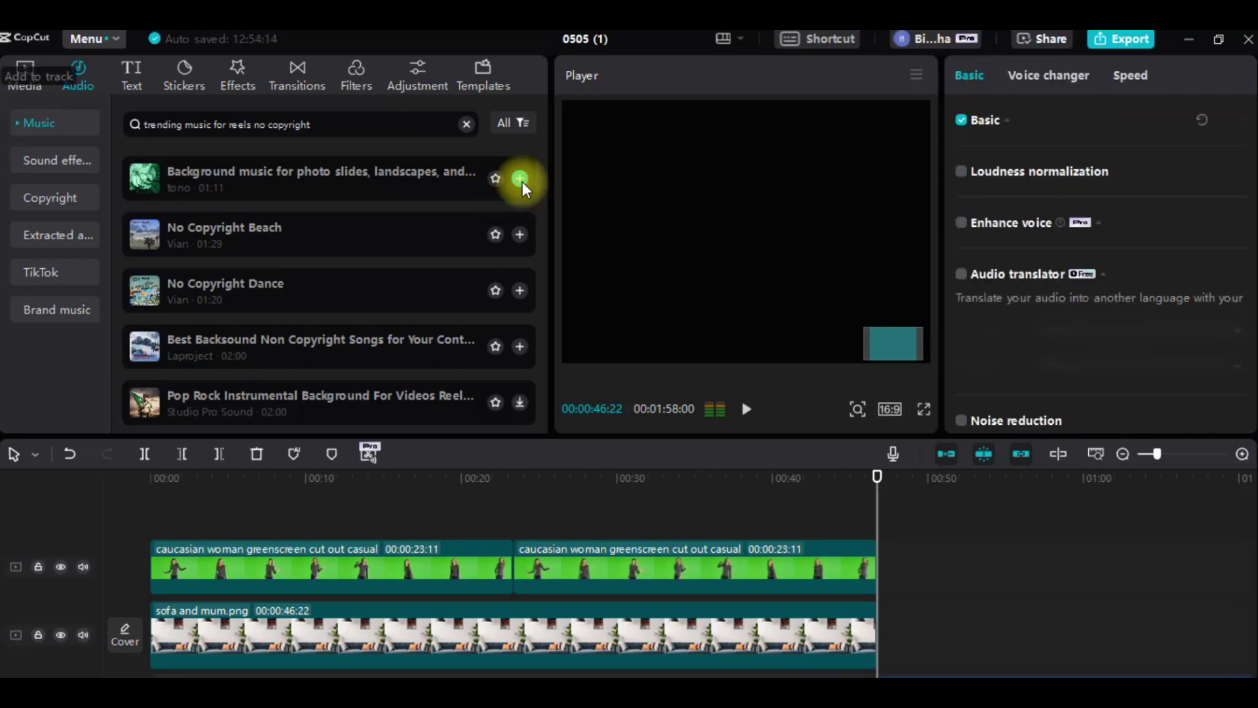
left_click_drag(522, 183, 538, 526)
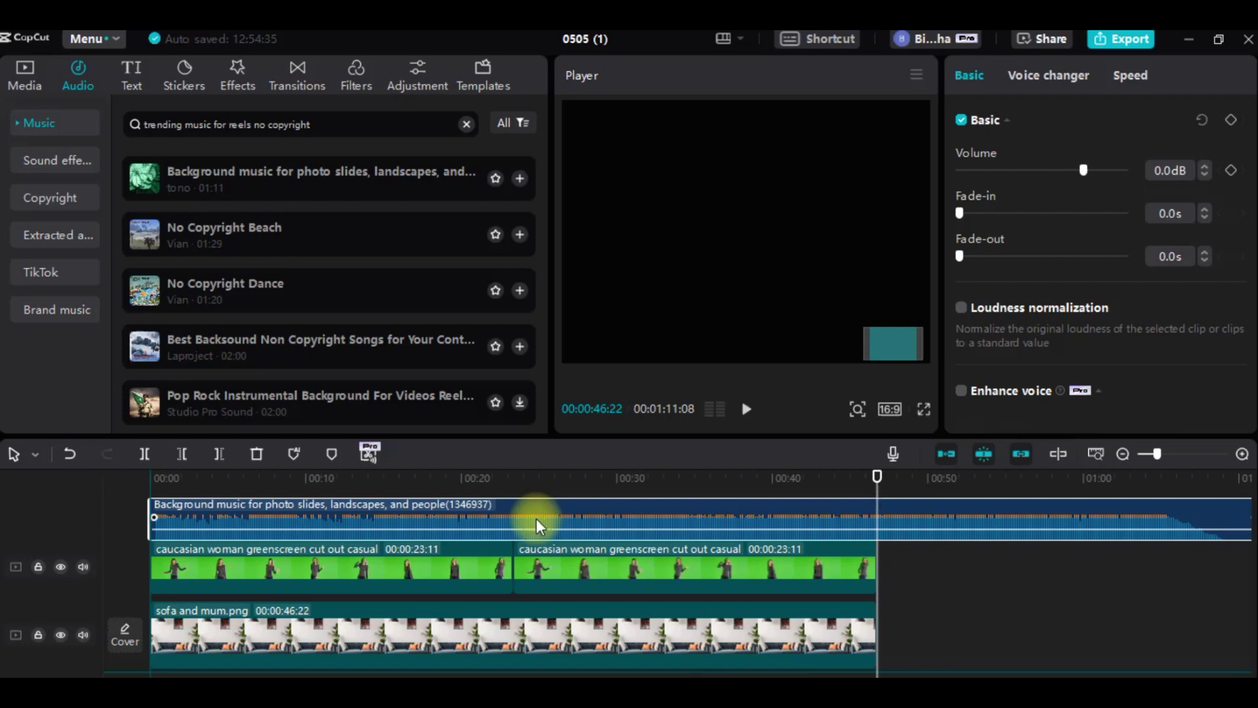
Cut the background music at 00:00:46:22, delete the excess beyond the video's end, and play the project from the start
key("Delete")
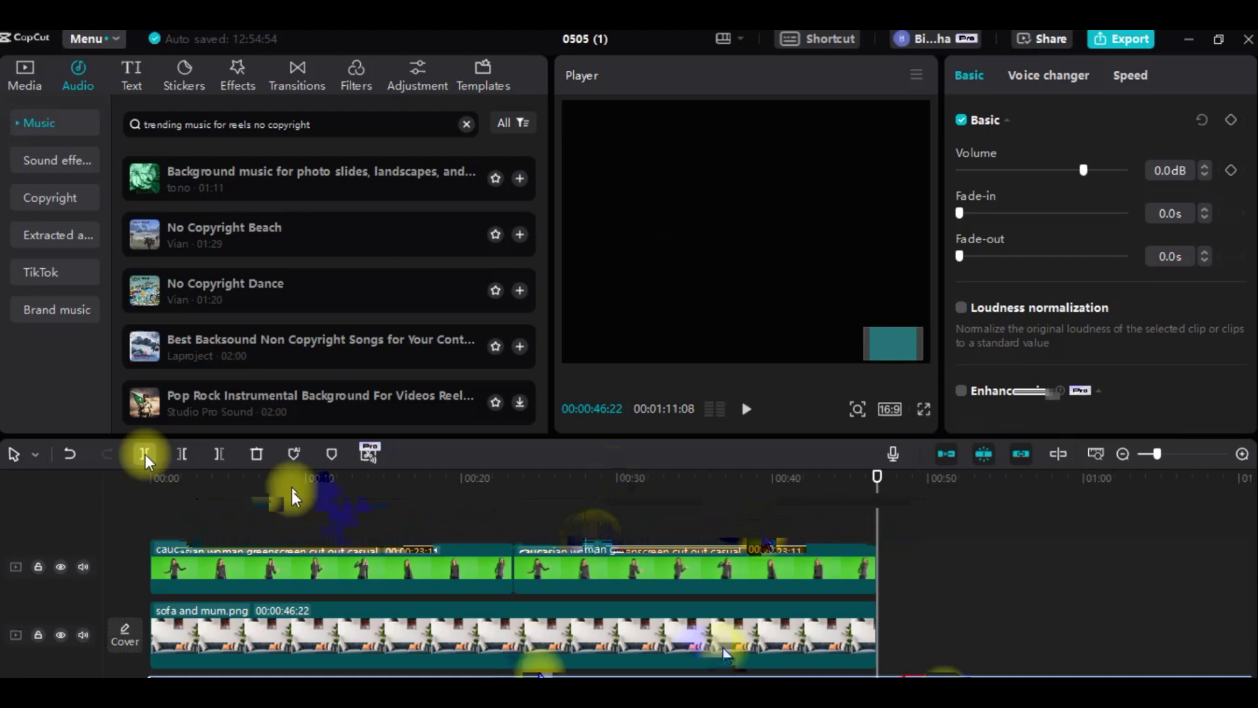
left_click(584, 478)
left_click_drag(570, 477, 378, 477)
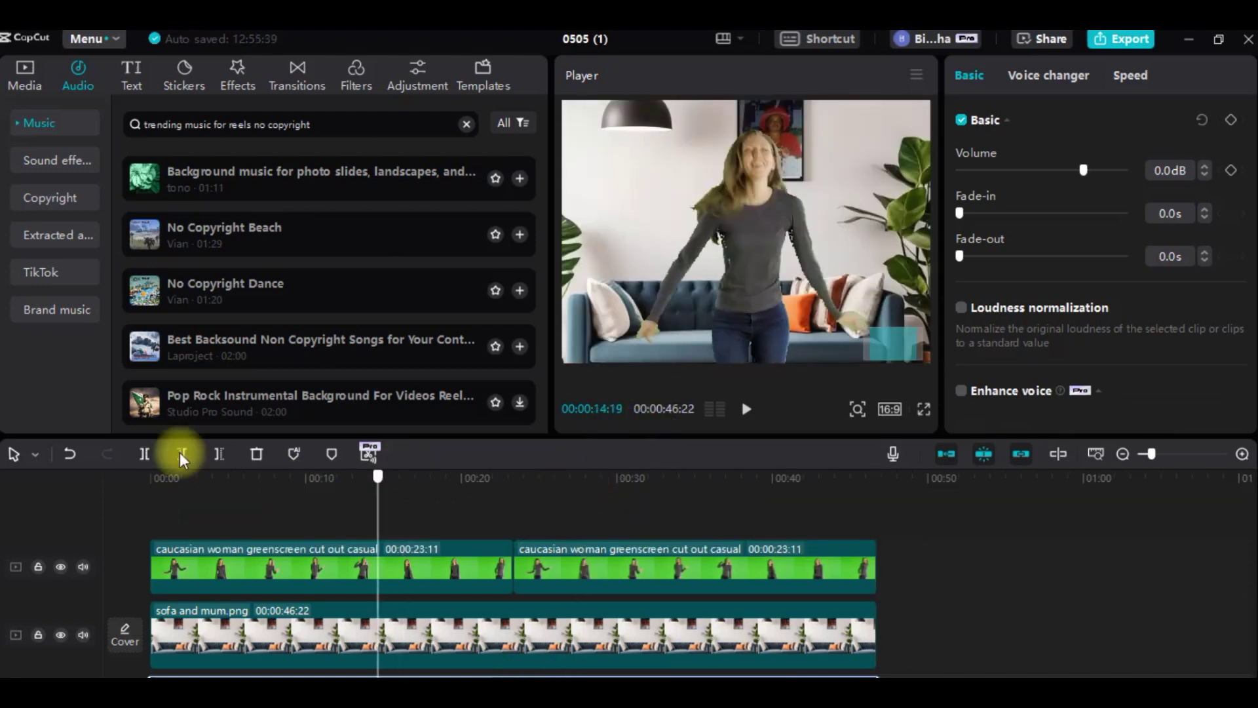
key("Home")
left_click(745, 409)
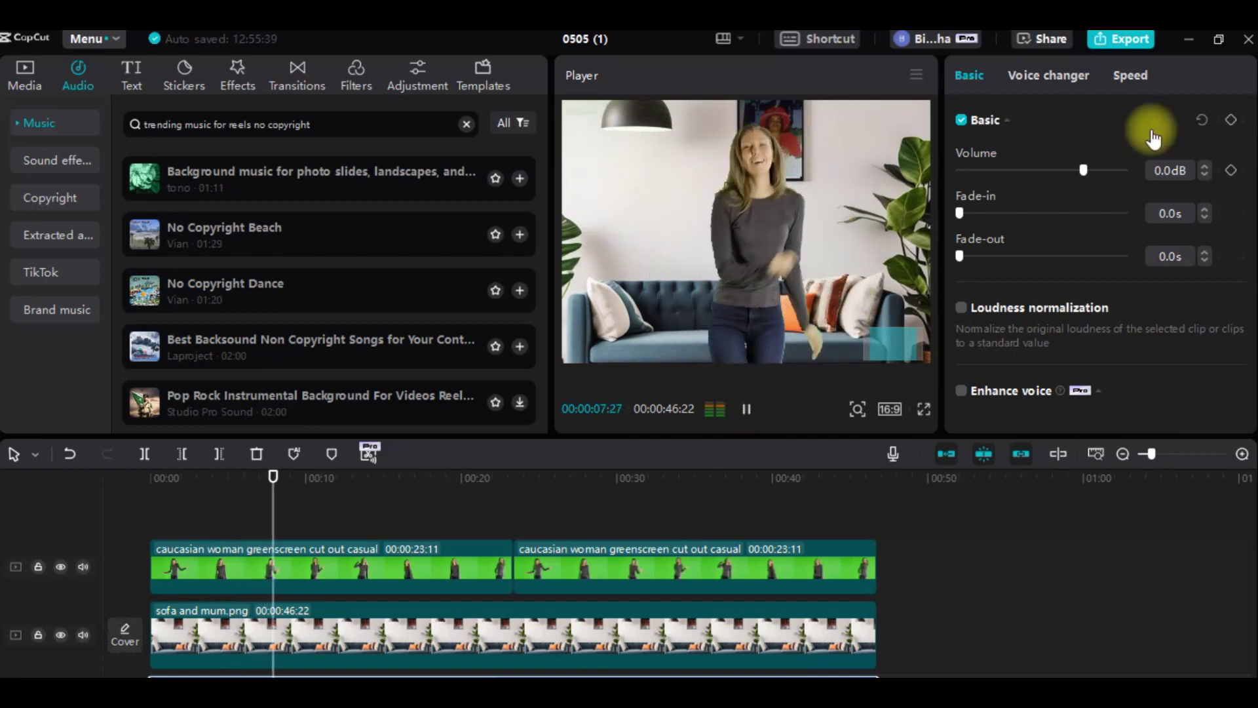
Set the background music's volume to -6.2 dB, its fade-in to 0.8 s and its fade-out to 2.1 s
left_click(1082, 170)
mouse_move(1078, 172)
left_mouse_down()
mouse_move(1024, 176)
mouse_move(1068, 179)
left_mouse_up()
mouse_move(961, 212)
left_mouse_down()
mouse_move(988, 208)
mouse_move(973, 213)
left_mouse_up()
left_click(961, 257)
left_click_drag(961, 256, 996, 254)
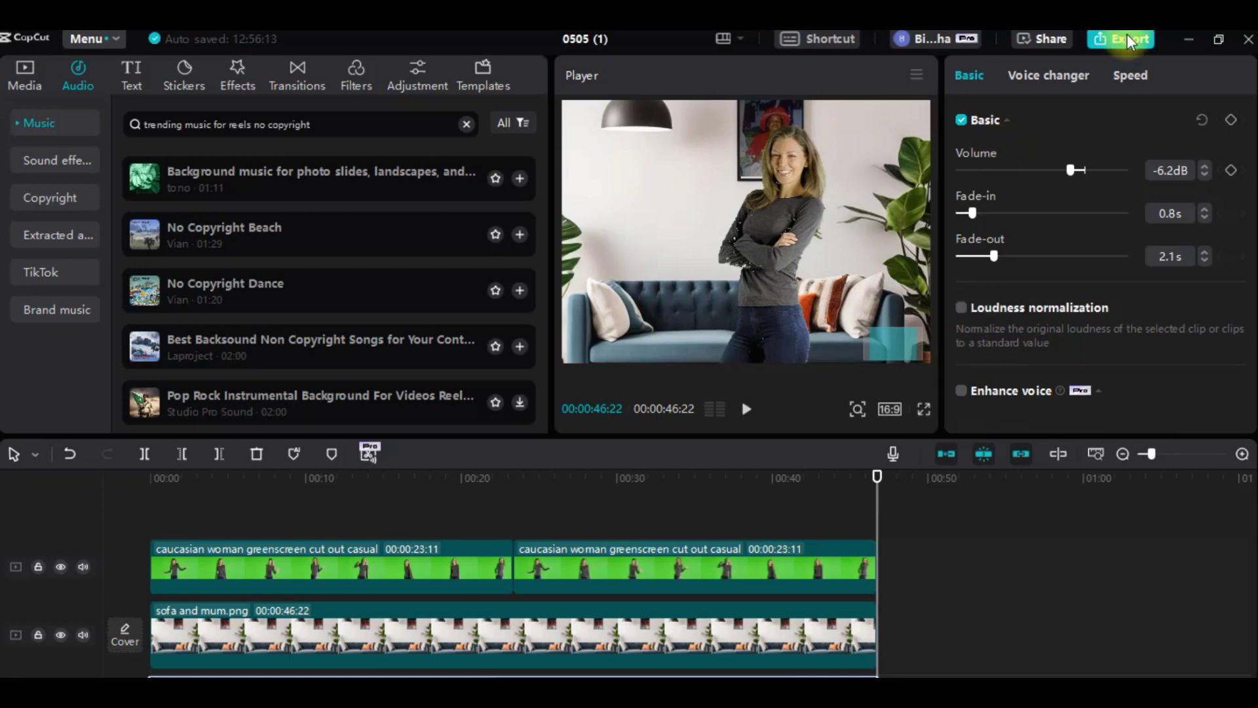
Export the project as a 1080P HEVC mp4 at 30fps and choose YouTube as the sharing destination
left_click(1128, 38)
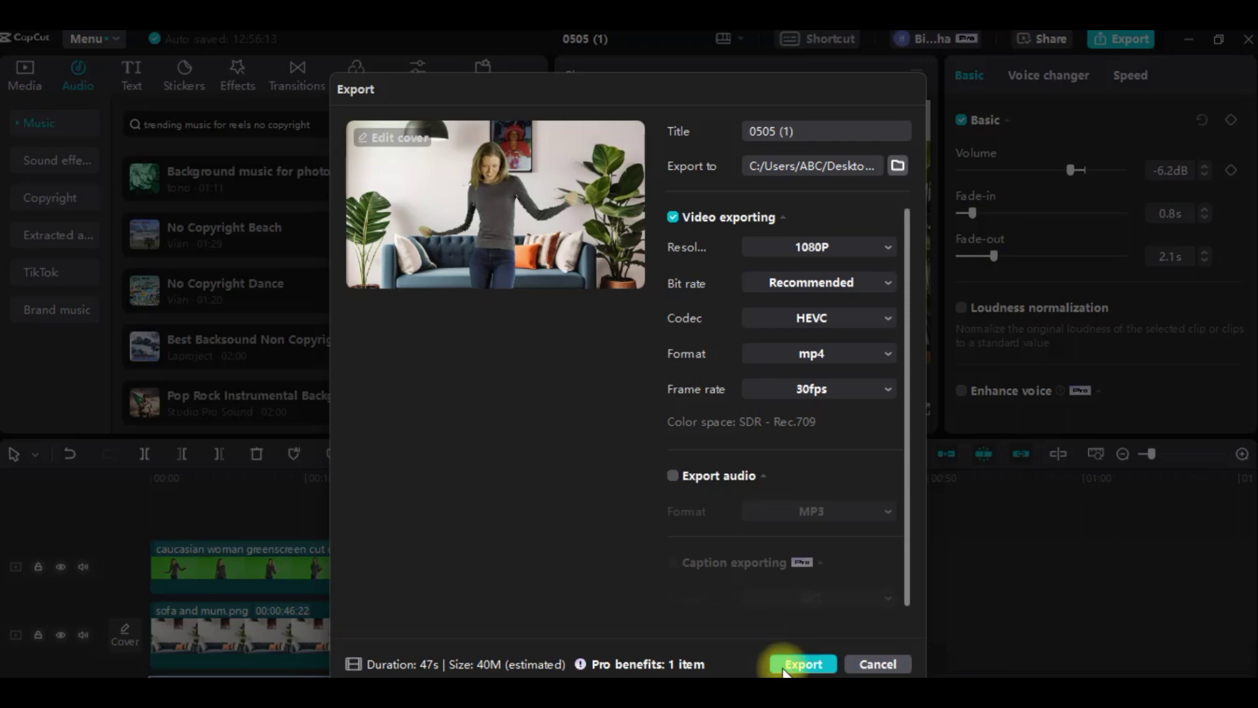
left_click(802, 664)
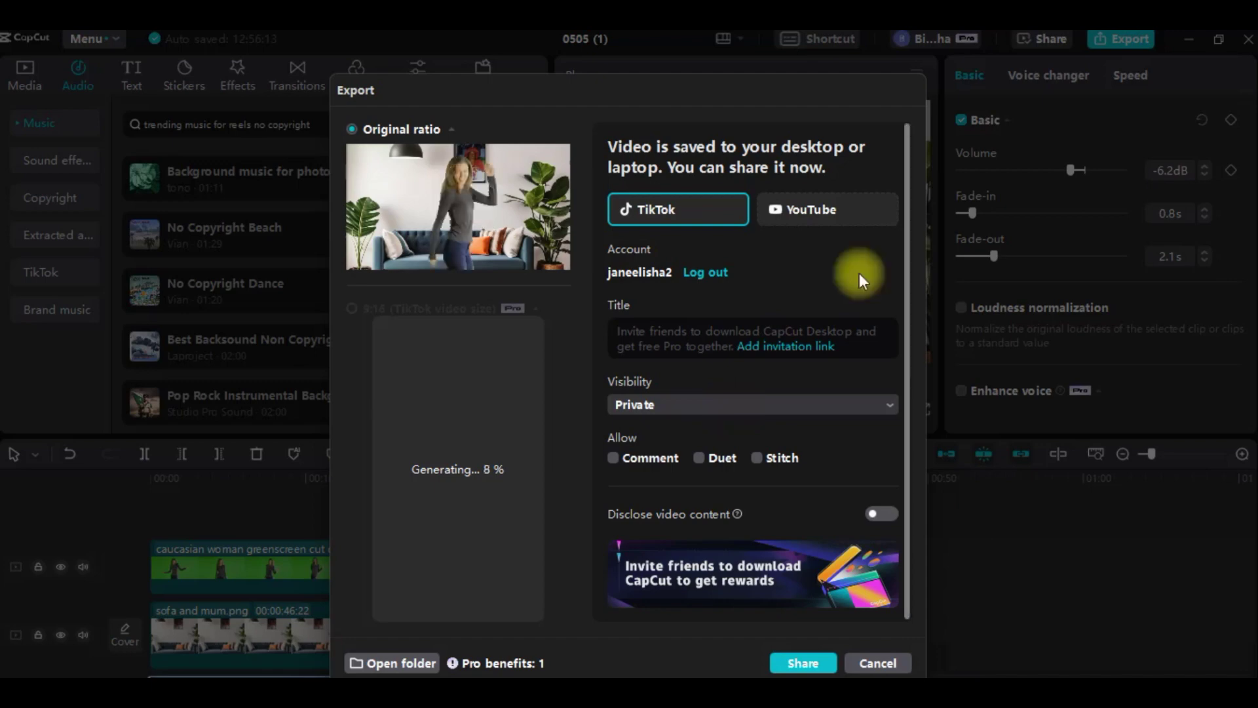
left_click(842, 211)
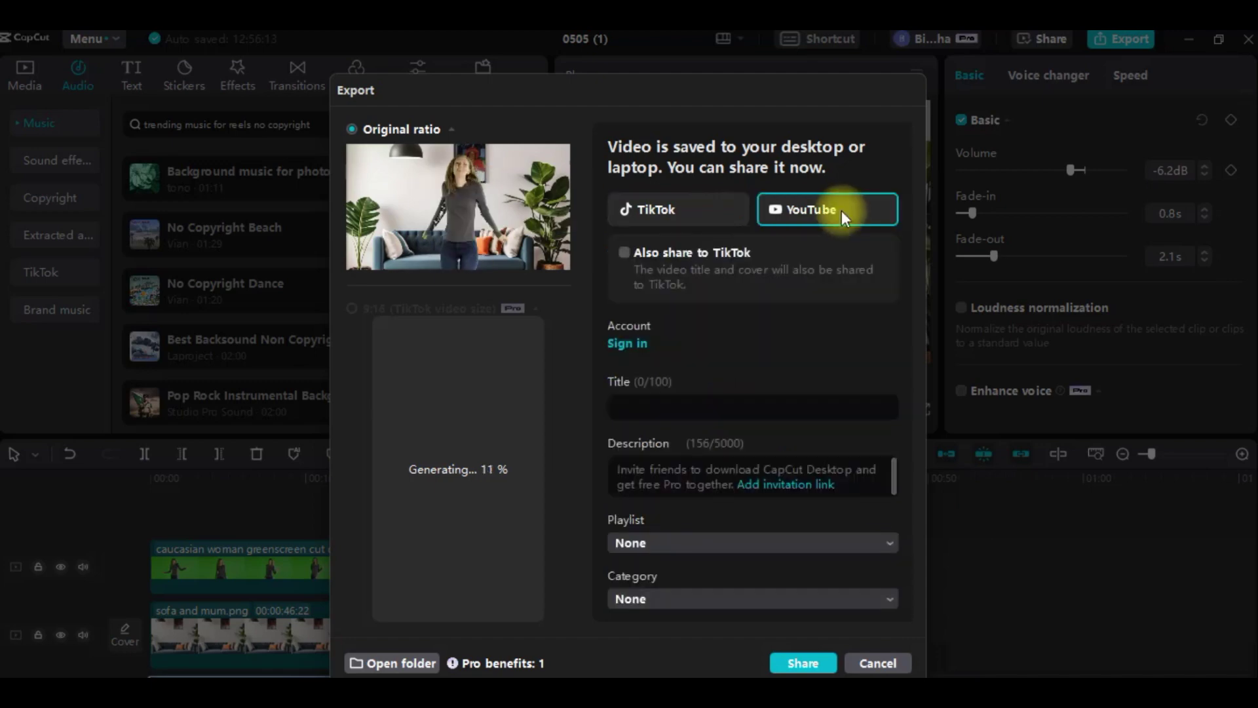